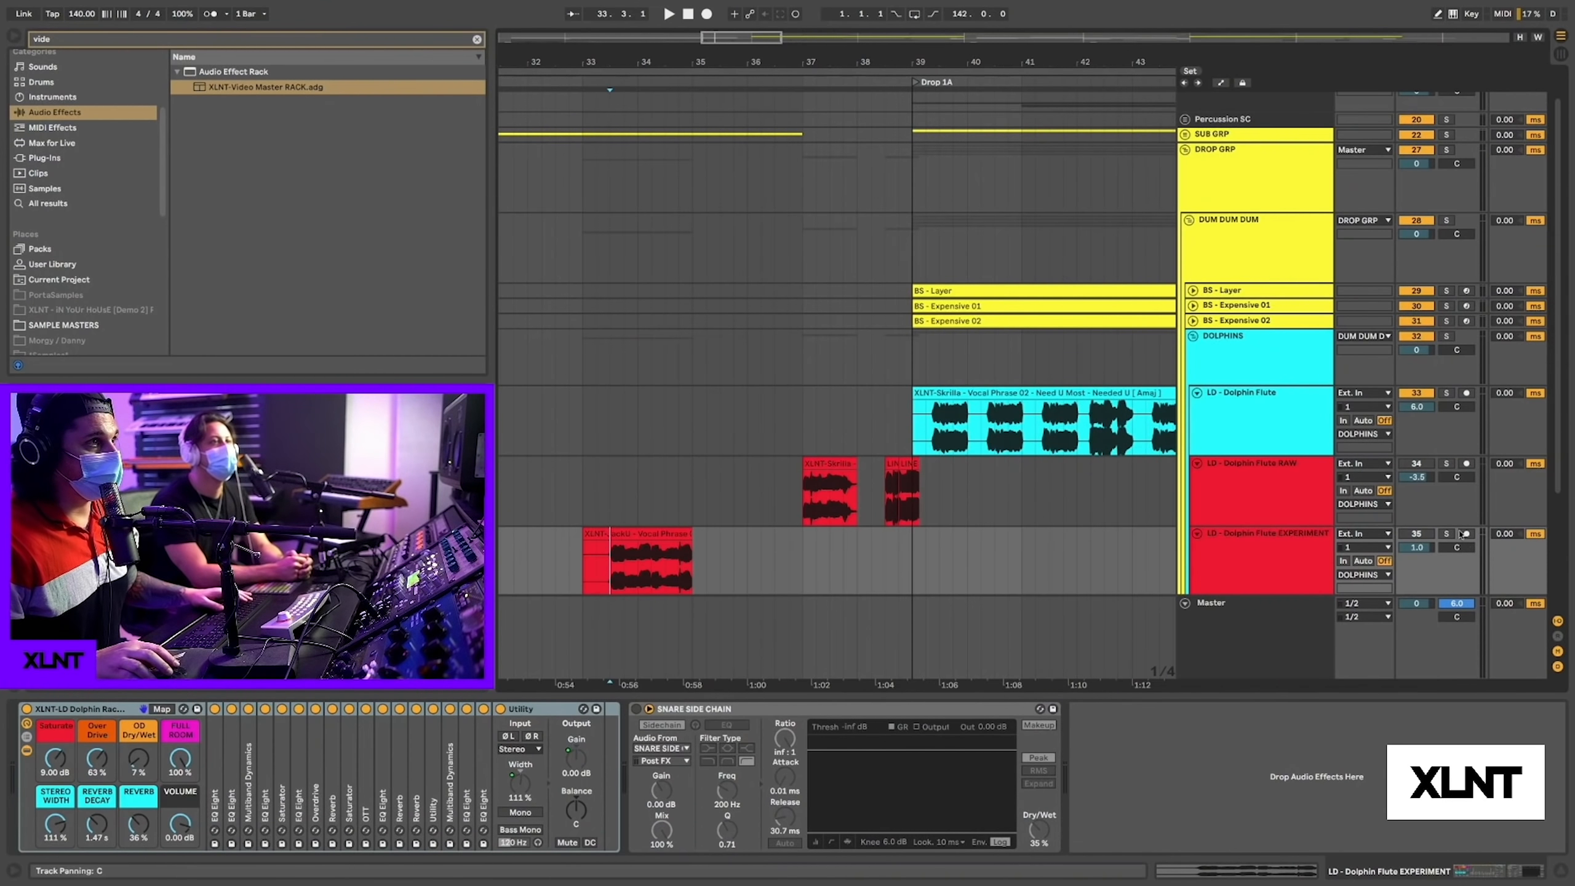
- Play the soloed LD - Dolphin Flute EXPERIMENT track with its effect rack bypassed and examine the bar 33 clip's transposition
key("space")
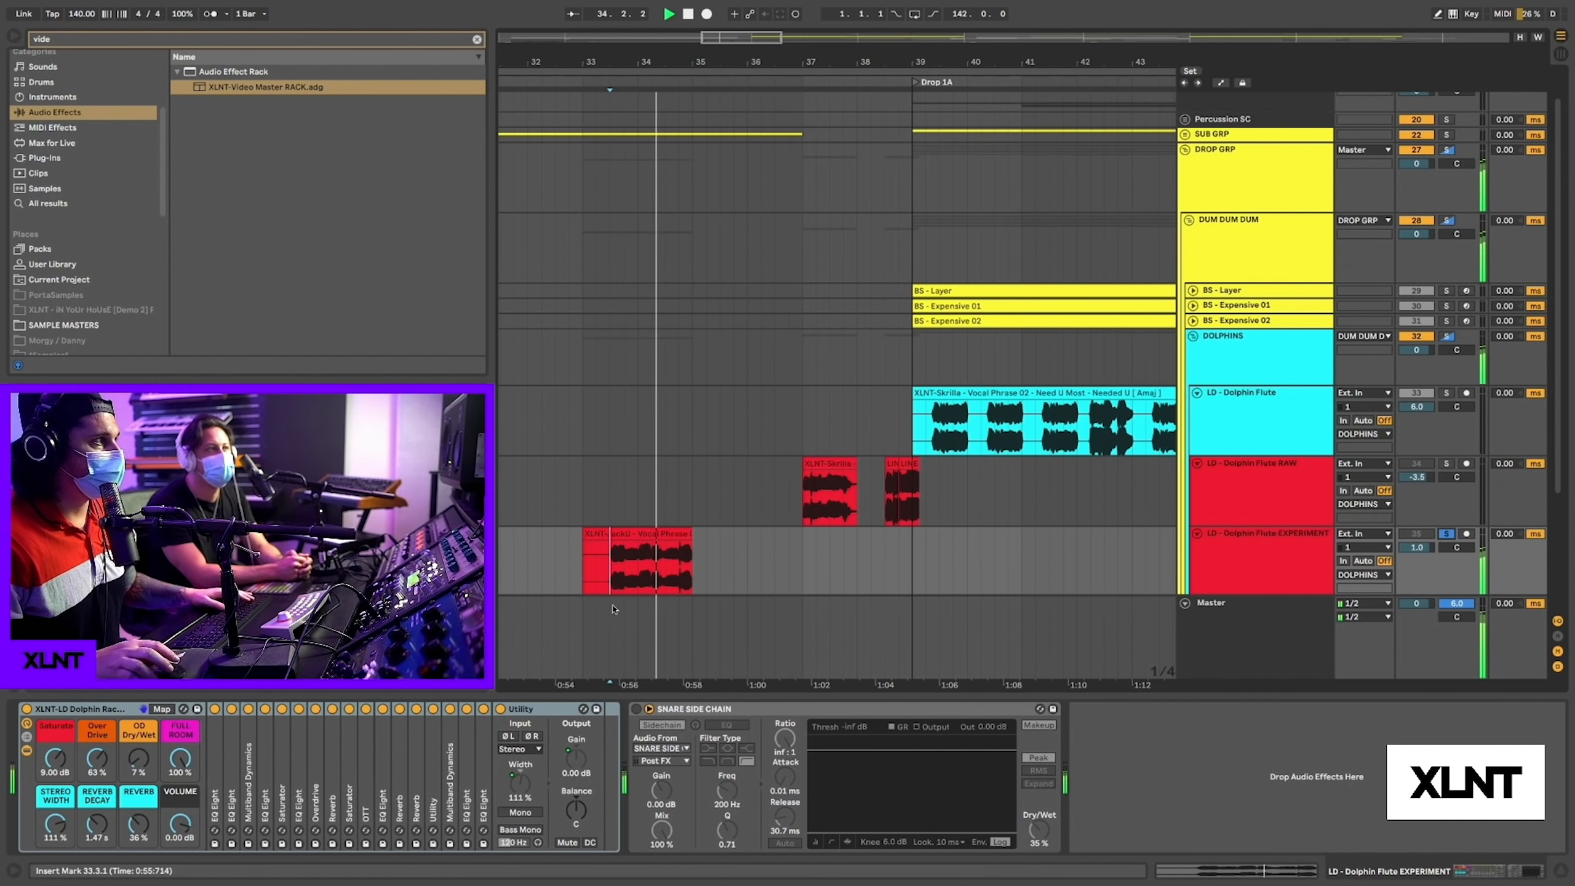
left_click(27, 708)
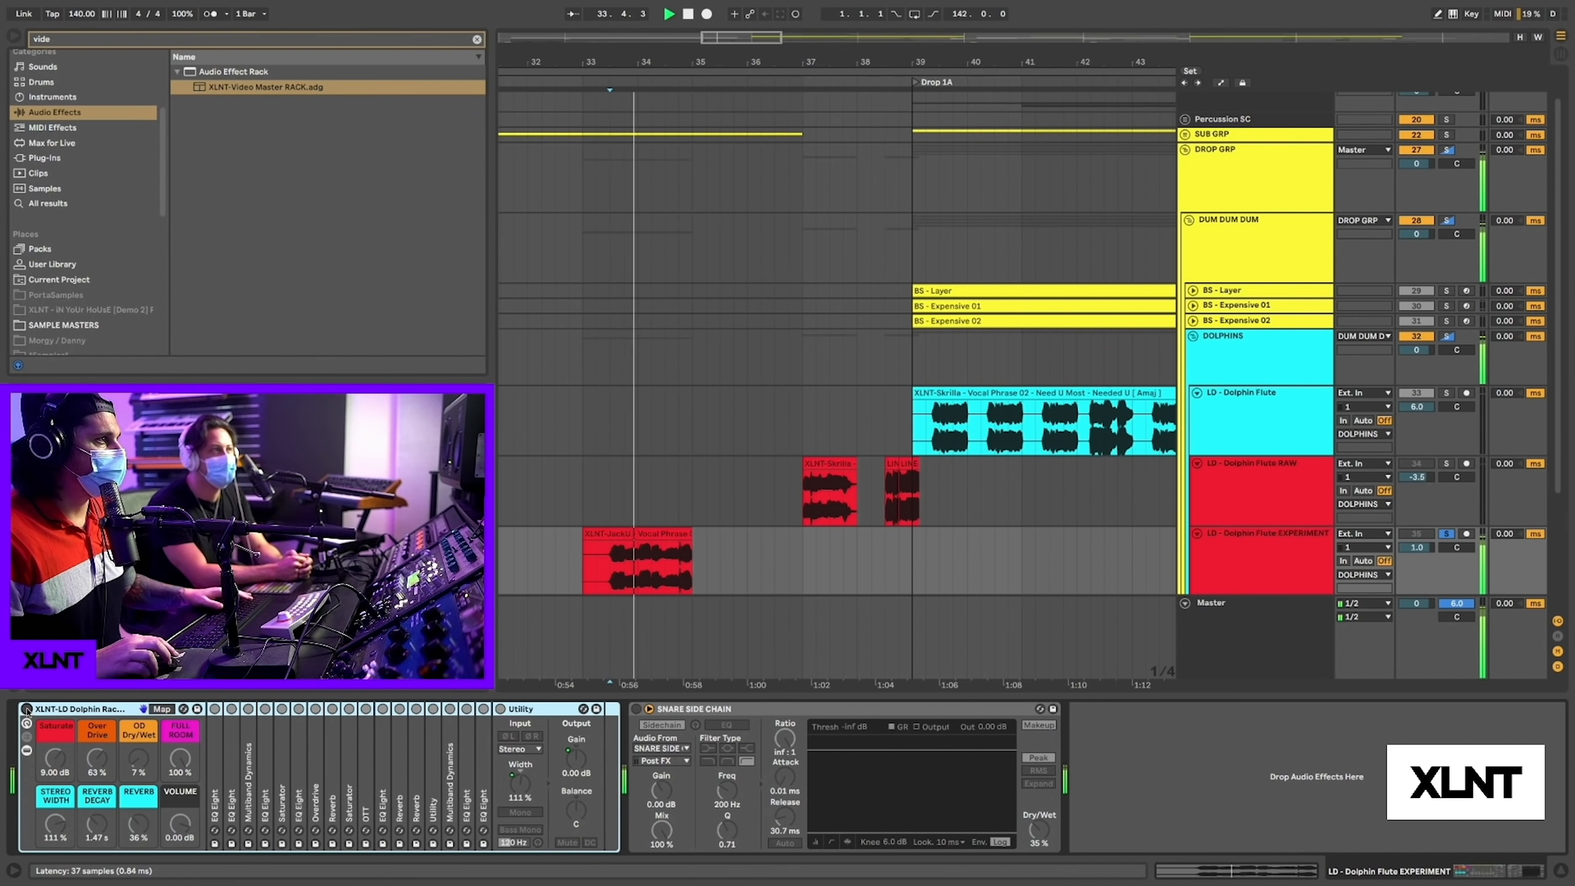
left_click(613, 555)
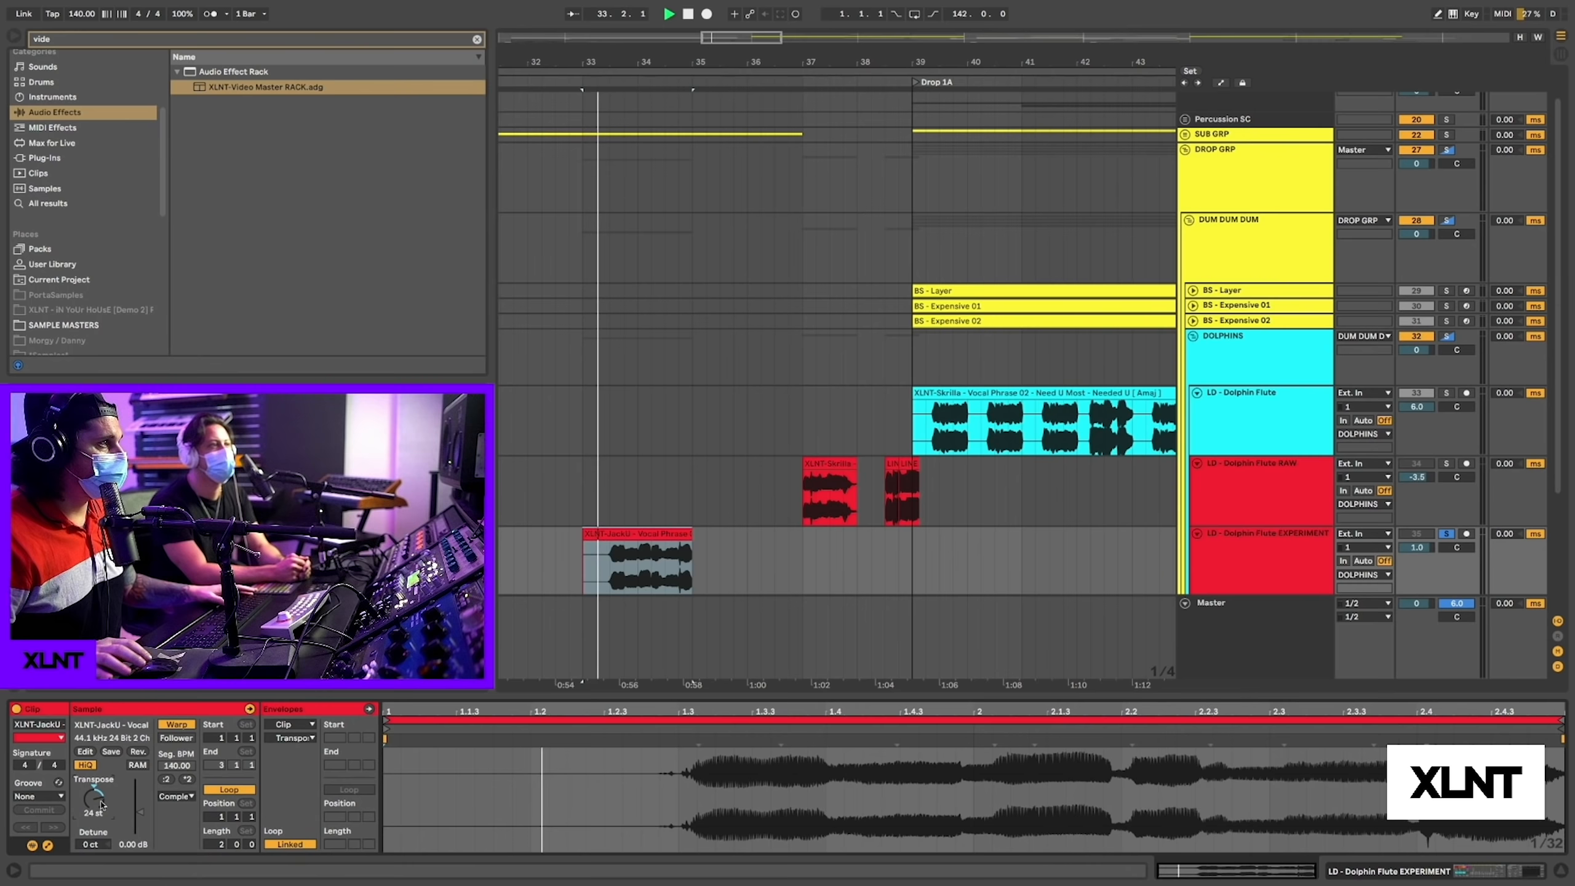
left_click(611, 552)
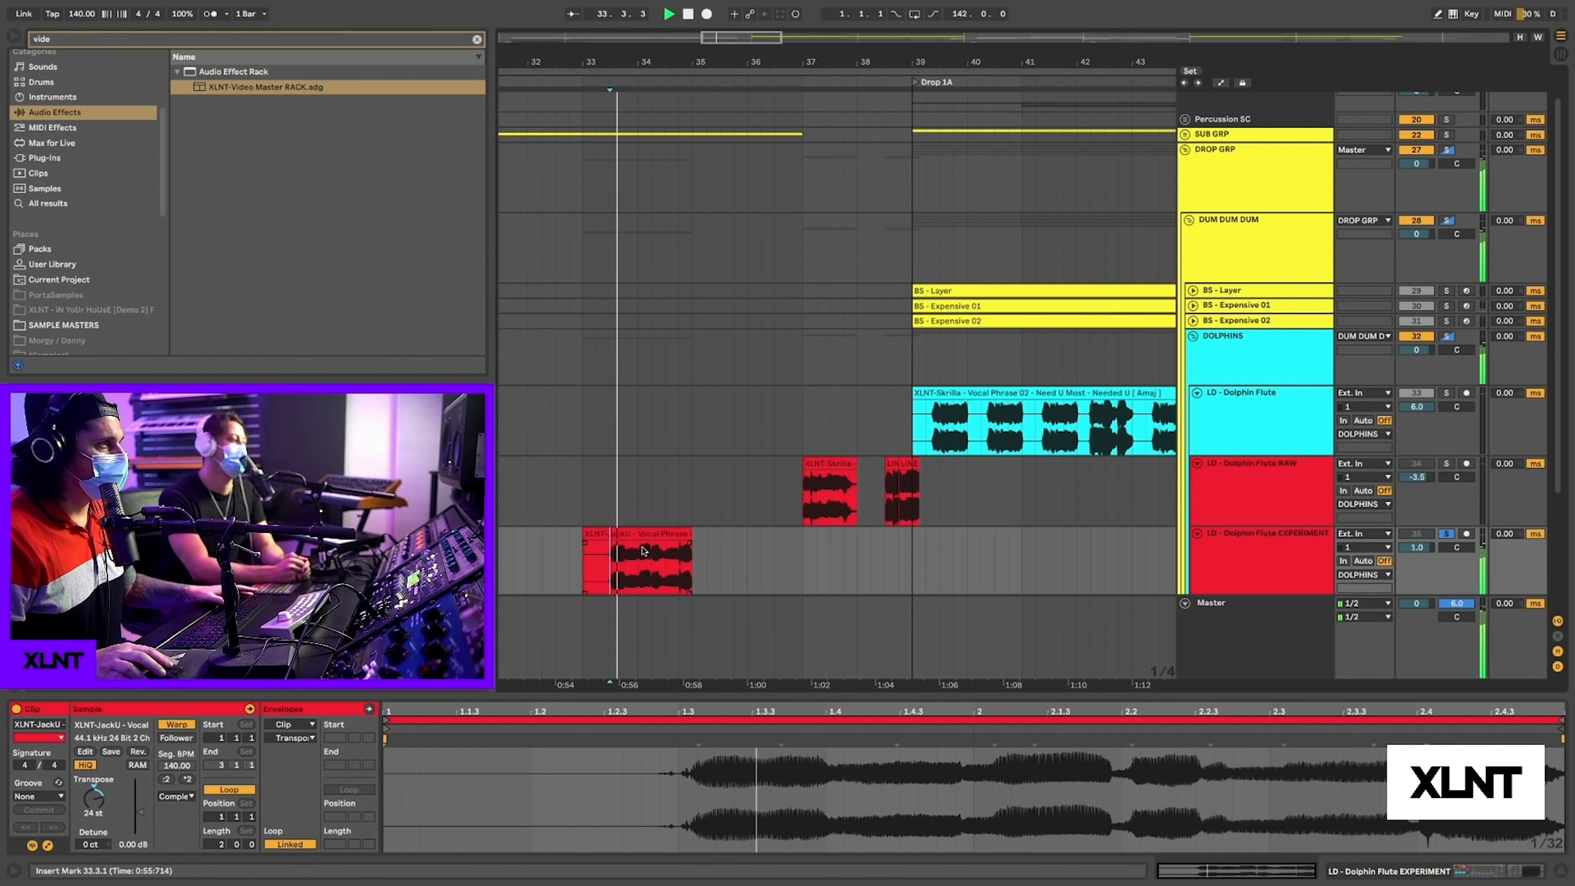
- Unsolo the LD - Dolphin Flute EXPERIMENT track, copy its bar 33 vocal clip to the drop at bar 39 and play it
left_click(1446, 533)
key("space")
left_click(638, 533)
key("super+c")
left_click(913, 562)
key("super+v")
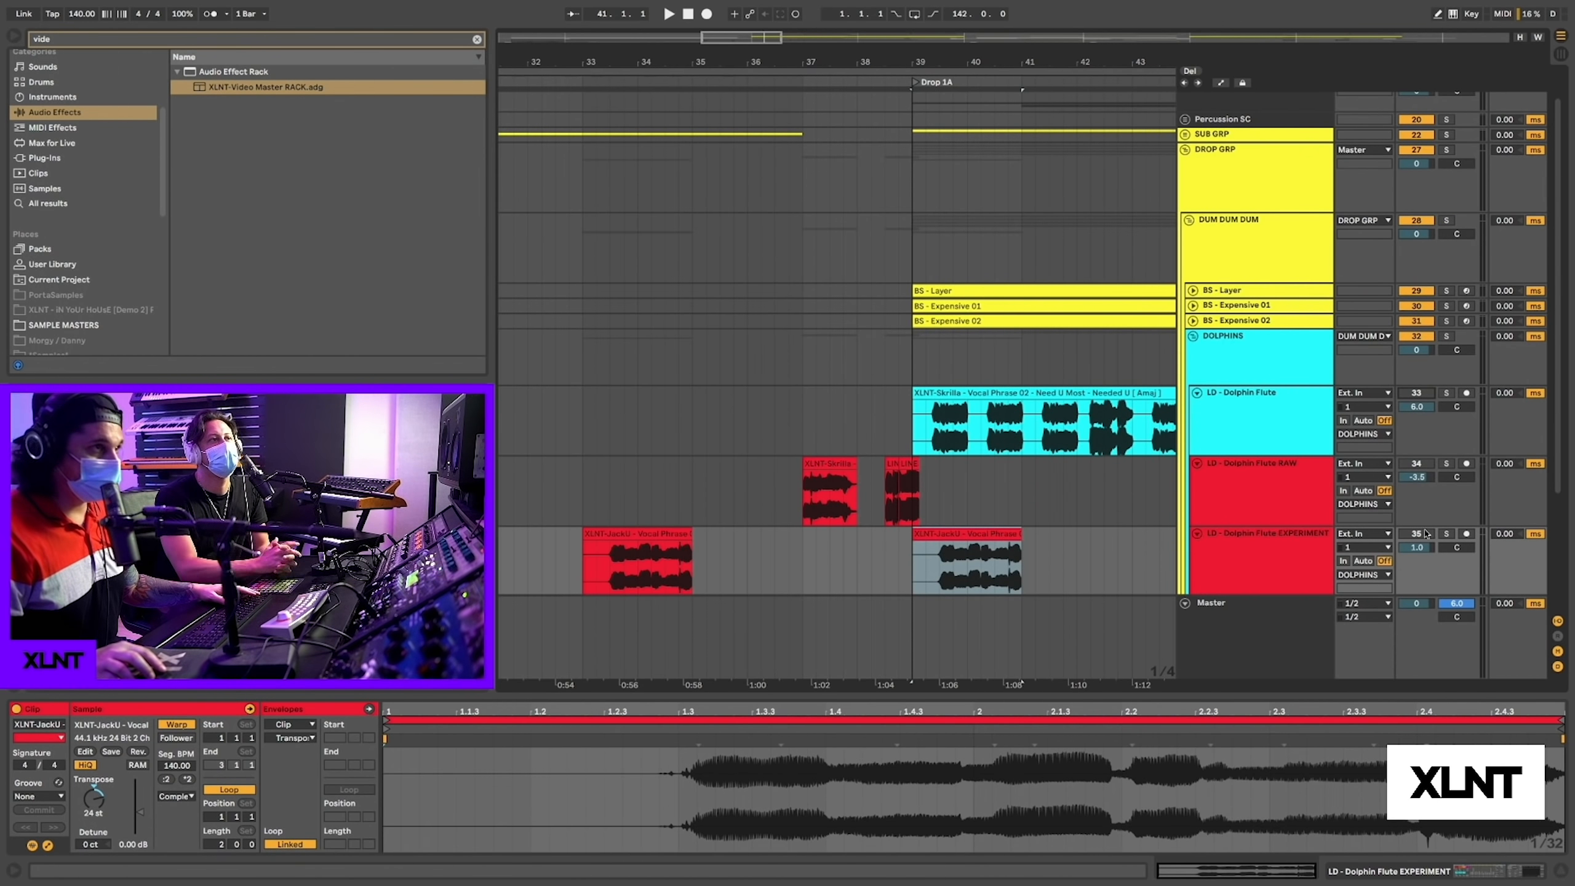
left_click_drag(941, 61, 941, 99)
key("space")
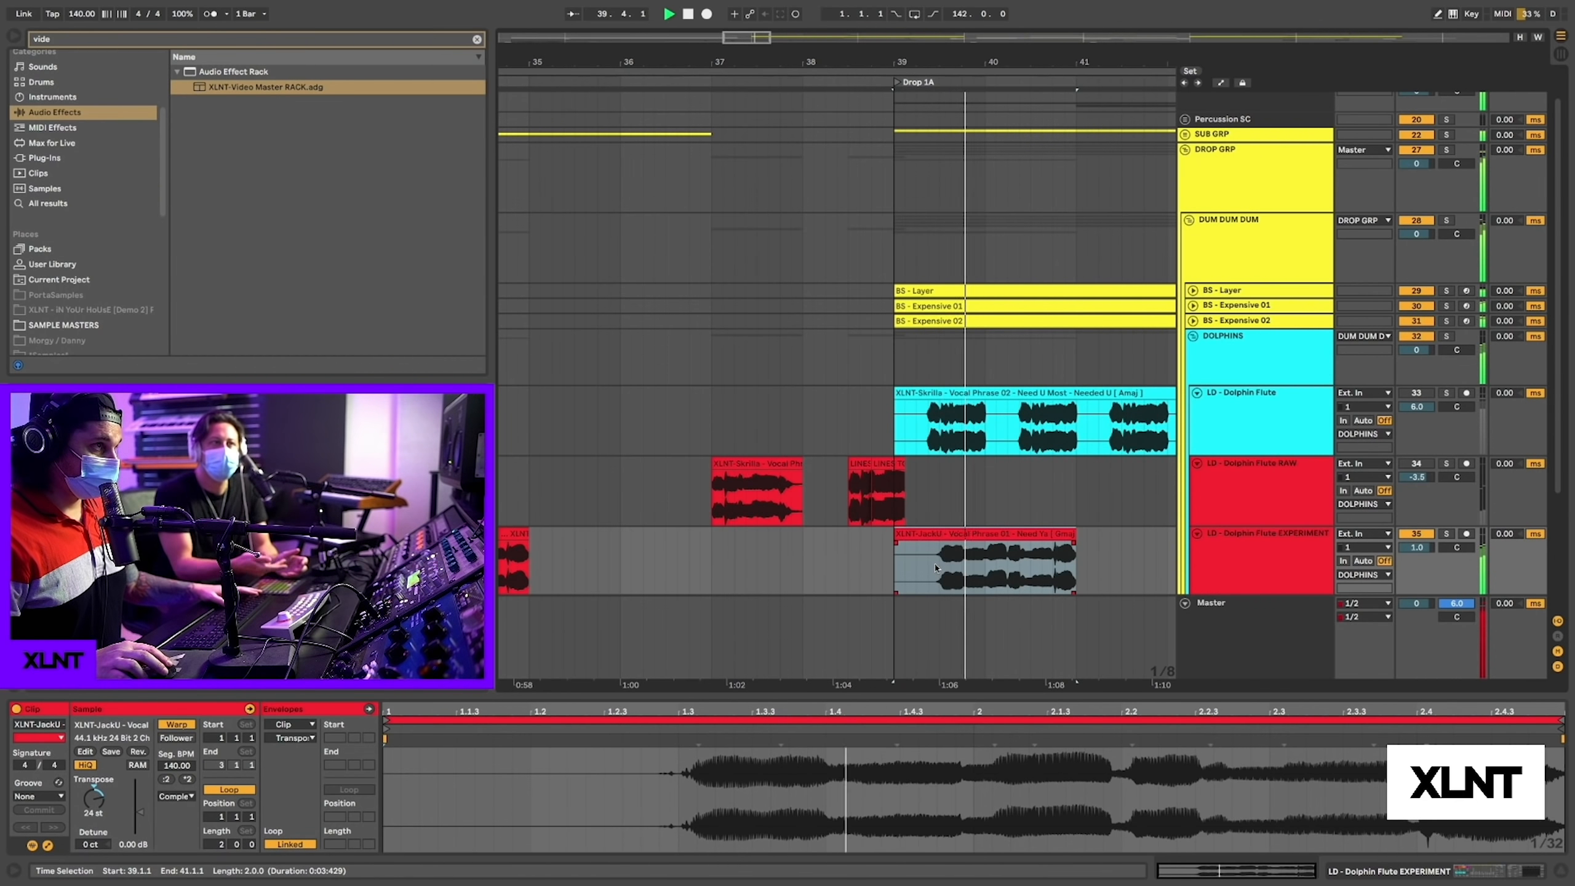
- Split the pasted vocal clip at 40.2, move its opening section to about bar 41 and play from 40.2
key("space")
key("space")
left_click_drag(1008, 560, 1158, 549)
key("super+e")
left_click(1031, 534)
key("space")
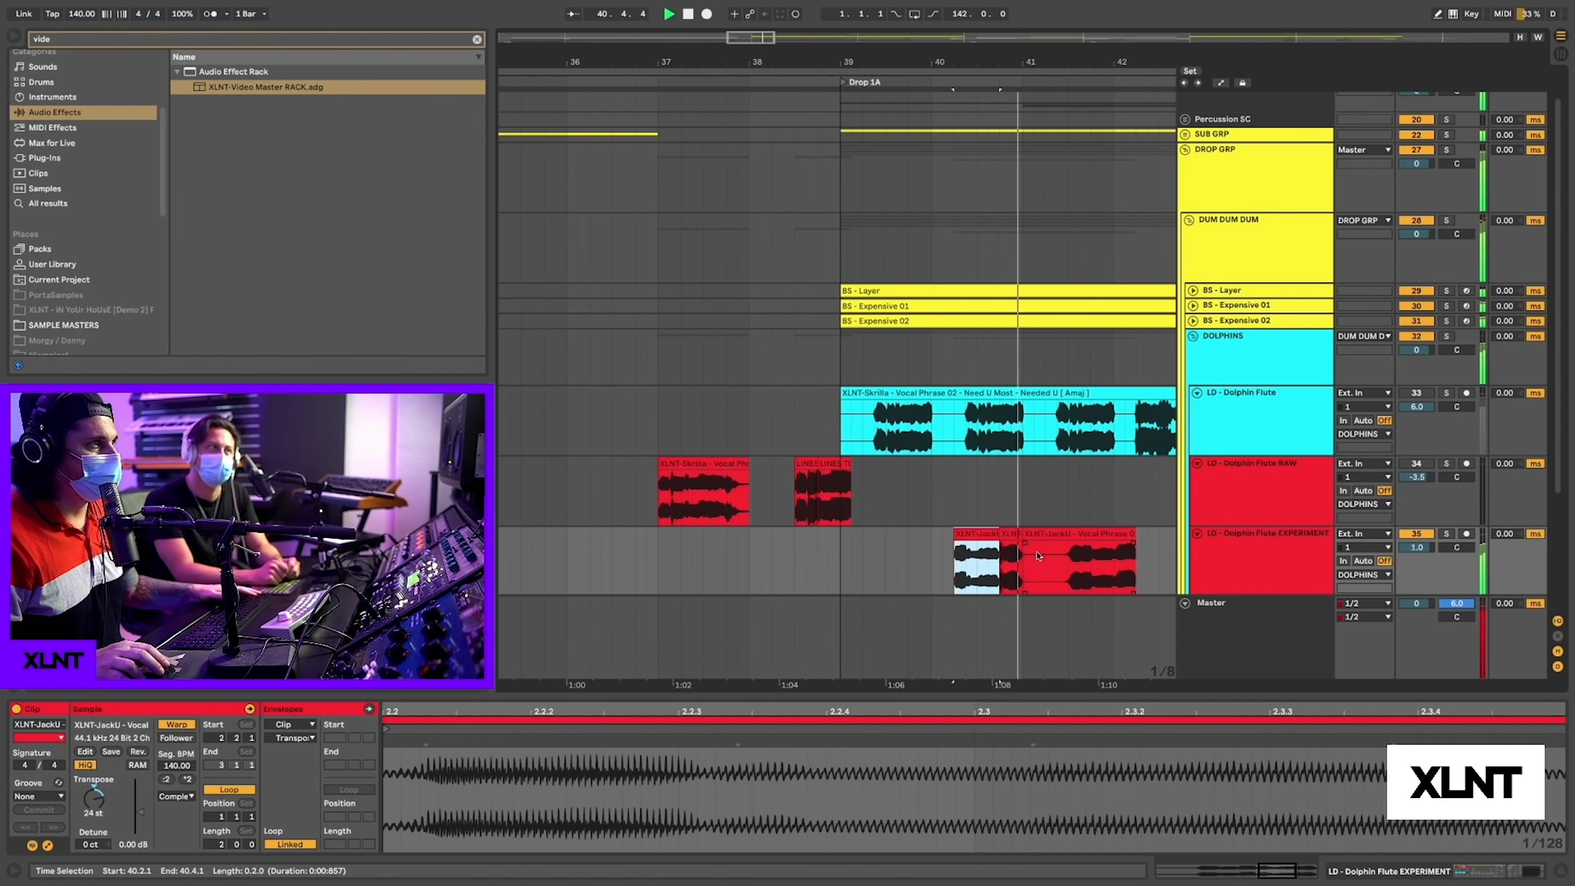
- Place the spare vocal section at 38.2–39.1 before the drop, deactivate it, and audition the remaining slices
left_click_drag(1070, 558, 800, 537)
left_click(1058, 549)
left_click(1072, 535)
key("Delete")
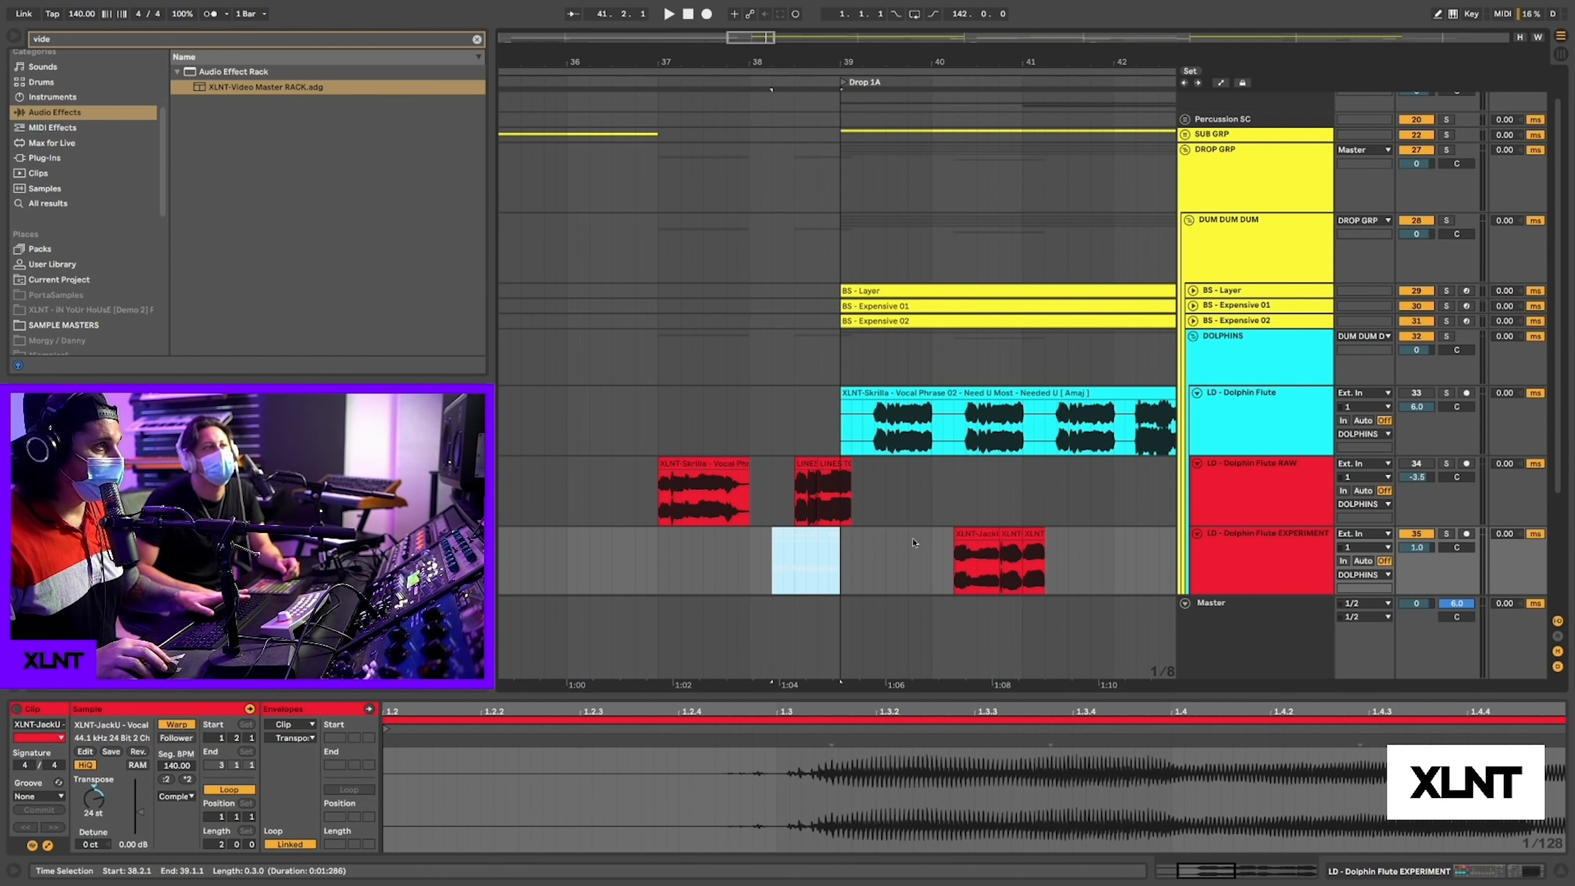
left_click(851, 553)
key("space")
key("space")
left_click(971, 536)
key("space")
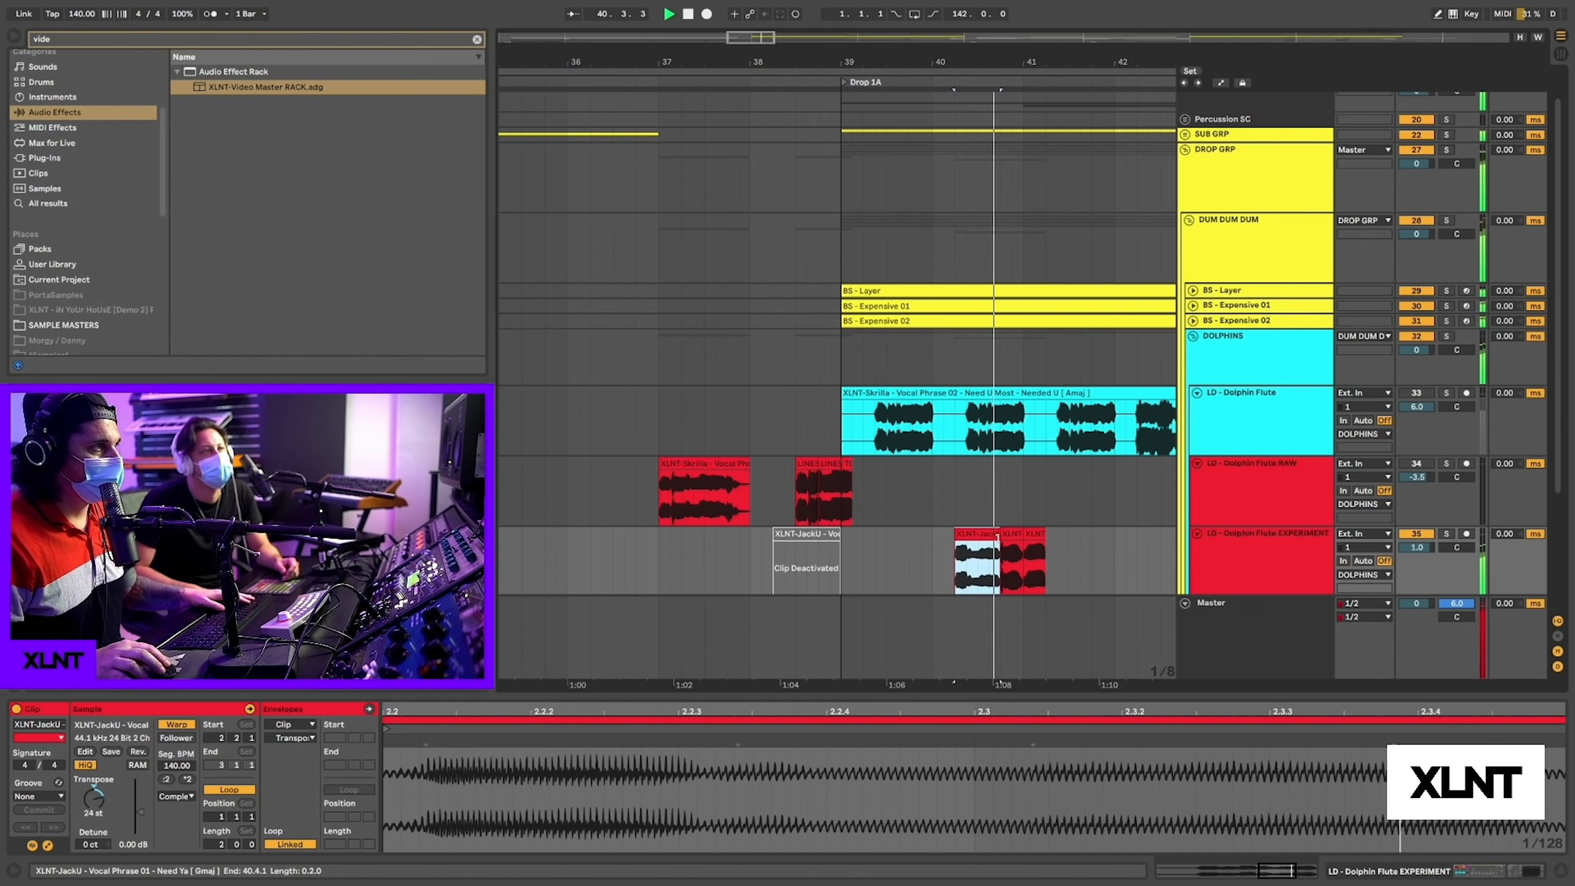
- Try shifting the last vocal slice half a beat later to 41.1.3 and play the sequence from 40.2
left_click_drag(1032, 61, 1039, 134)
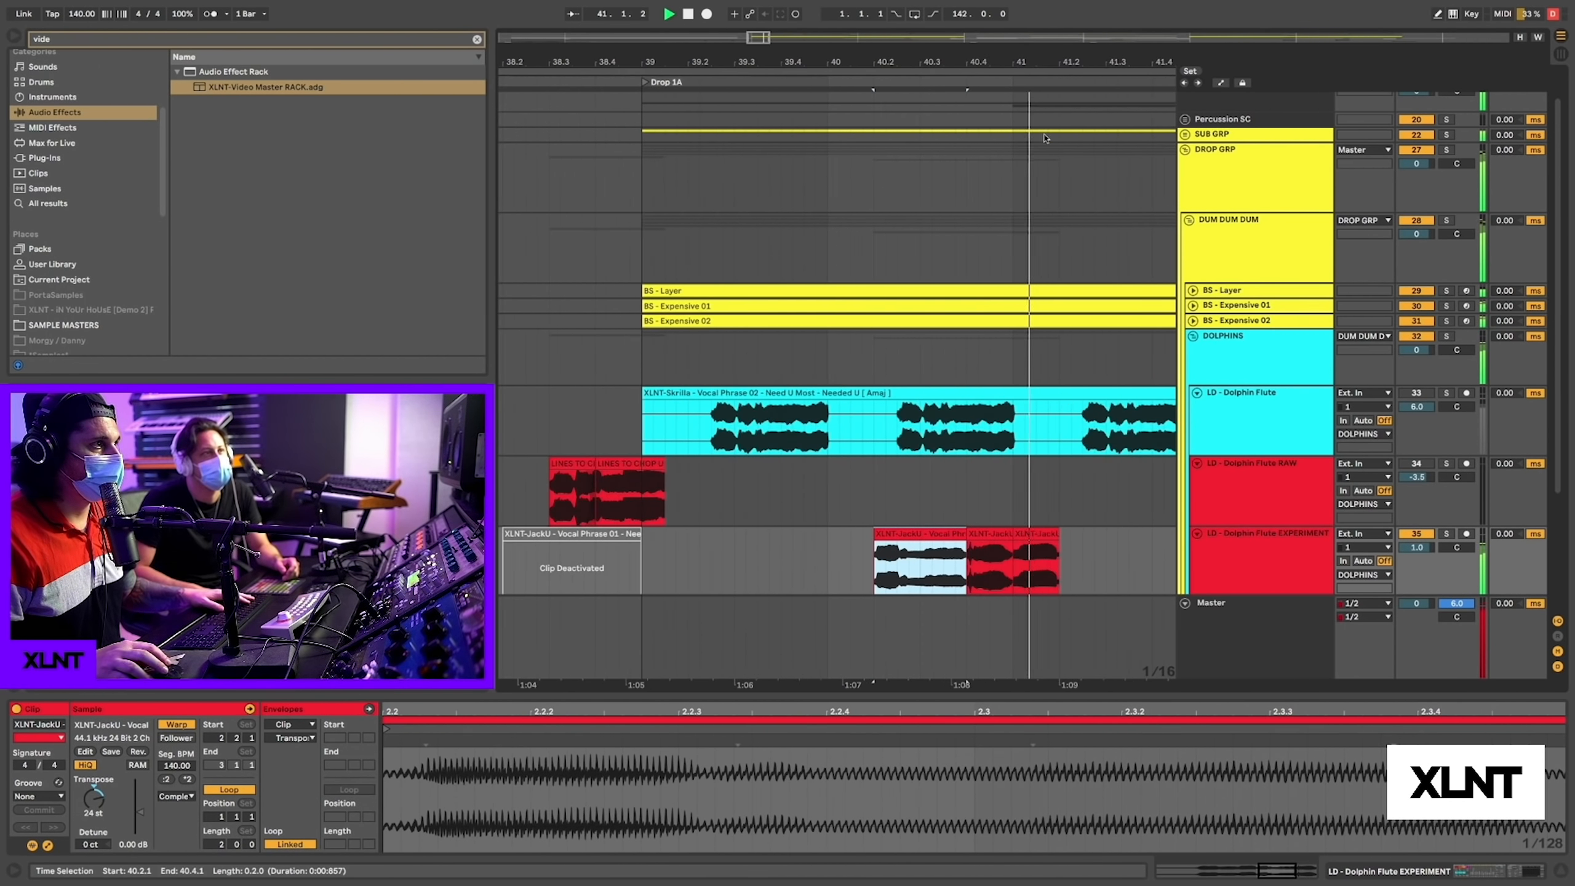
key("space")
mouse_move(1027, 536)
left_mouse_down()
mouse_move(1093, 548)
mouse_move(1053, 537)
left_mouse_up()
left_click(942, 533)
key("space")
key("space")
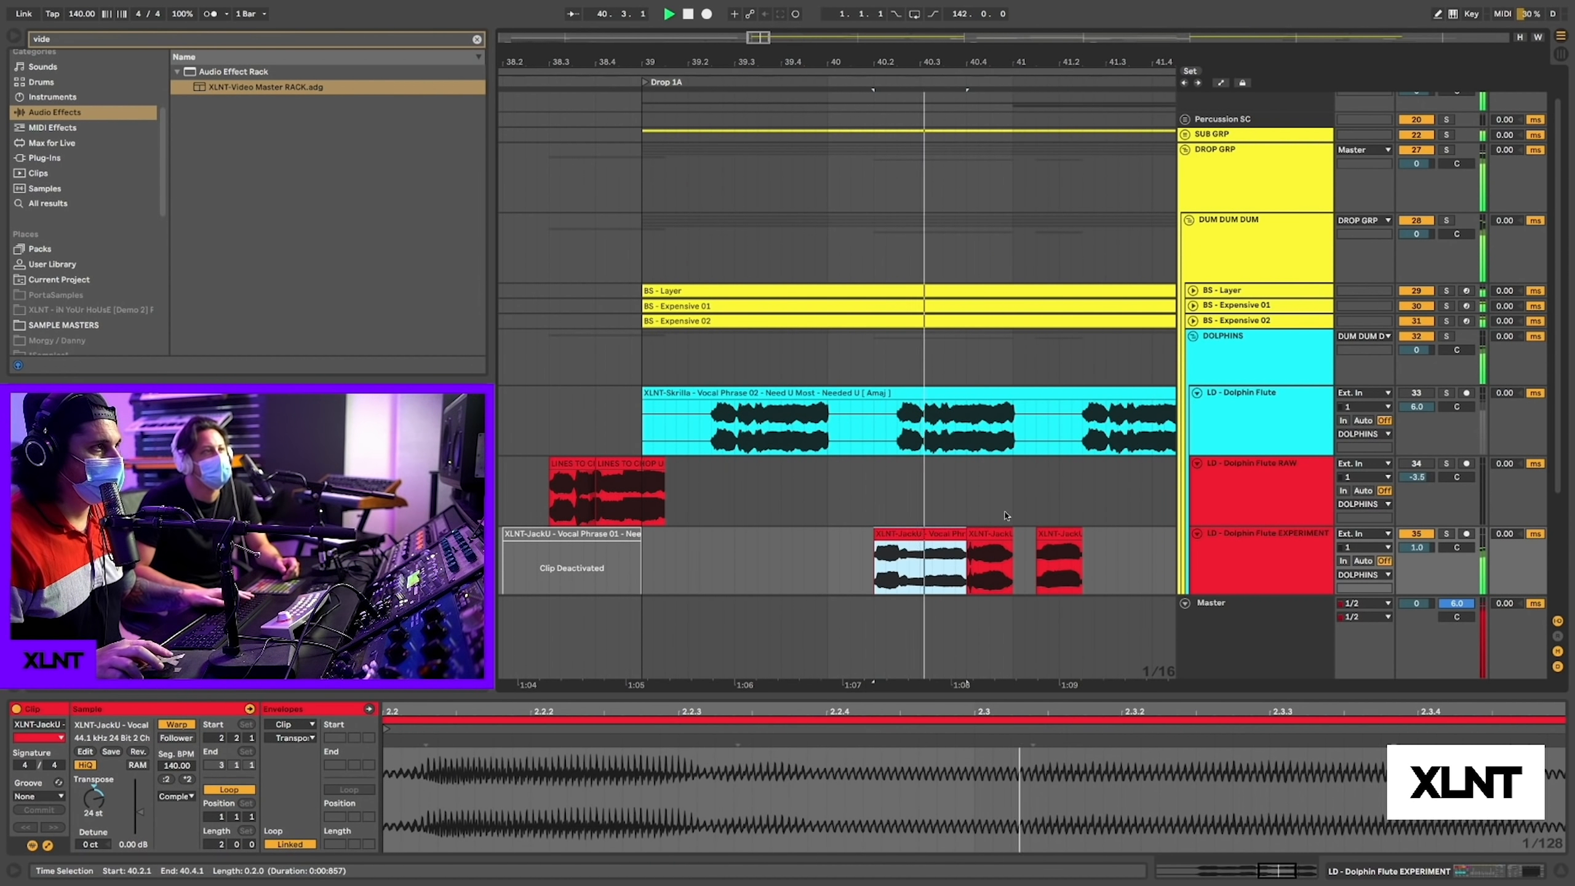
- Arrange the last vocal slices back to back at 41.1 and 41.2, and play the sequence from 40.2
left_click(1052, 546)
mouse_move(1046, 537)
left_mouse_down()
mouse_move(918, 534)
mouse_move(1075, 549)
left_mouse_up()
key("space")
left_click(946, 537)
key("space")
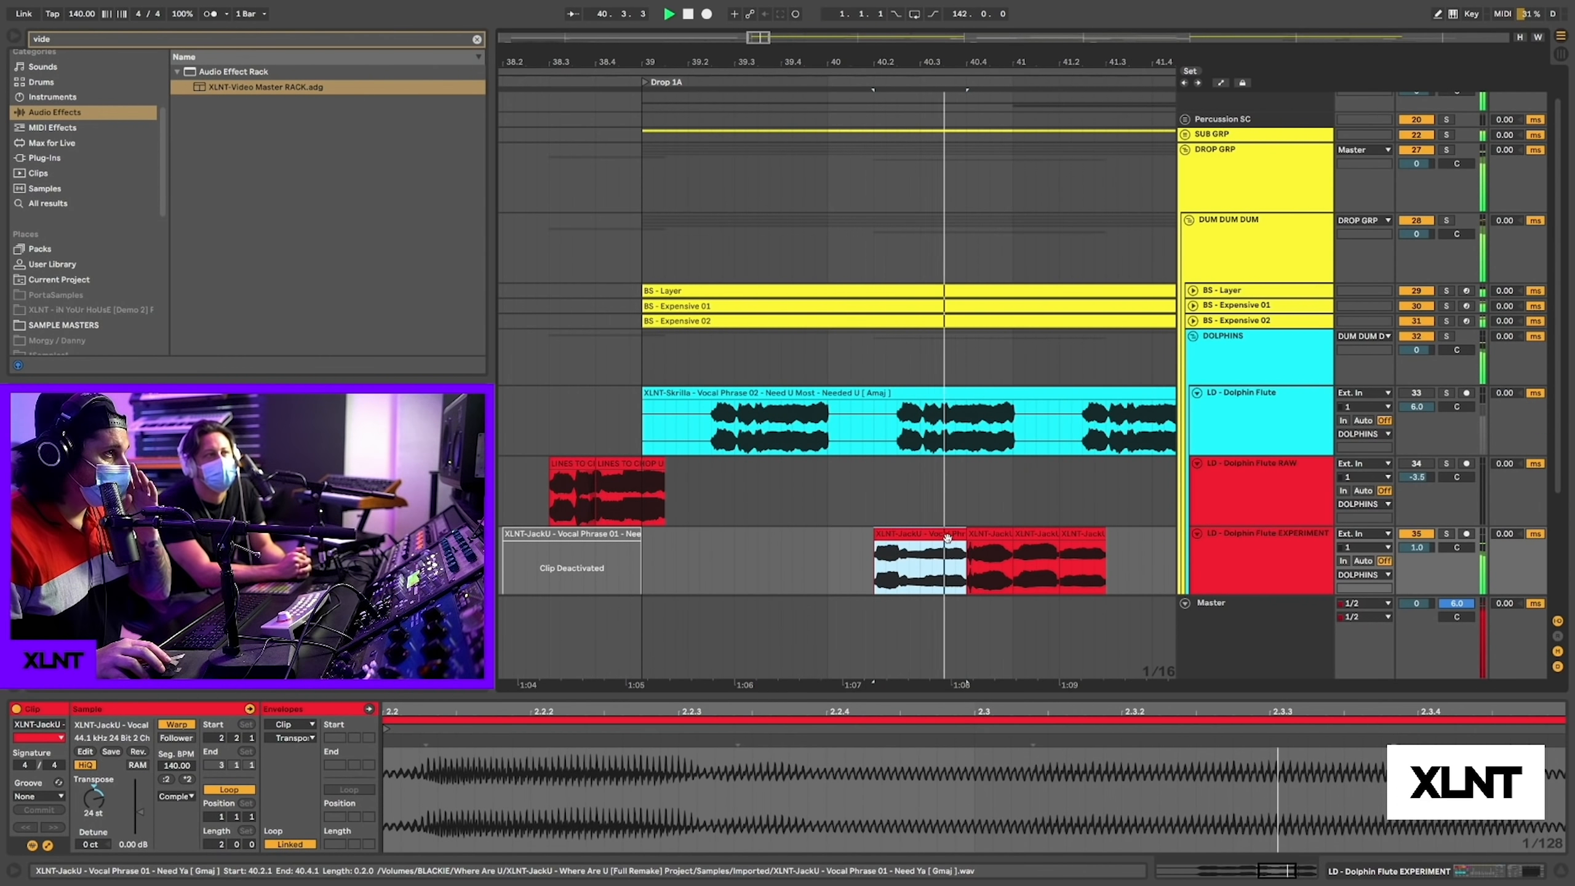
key("space")
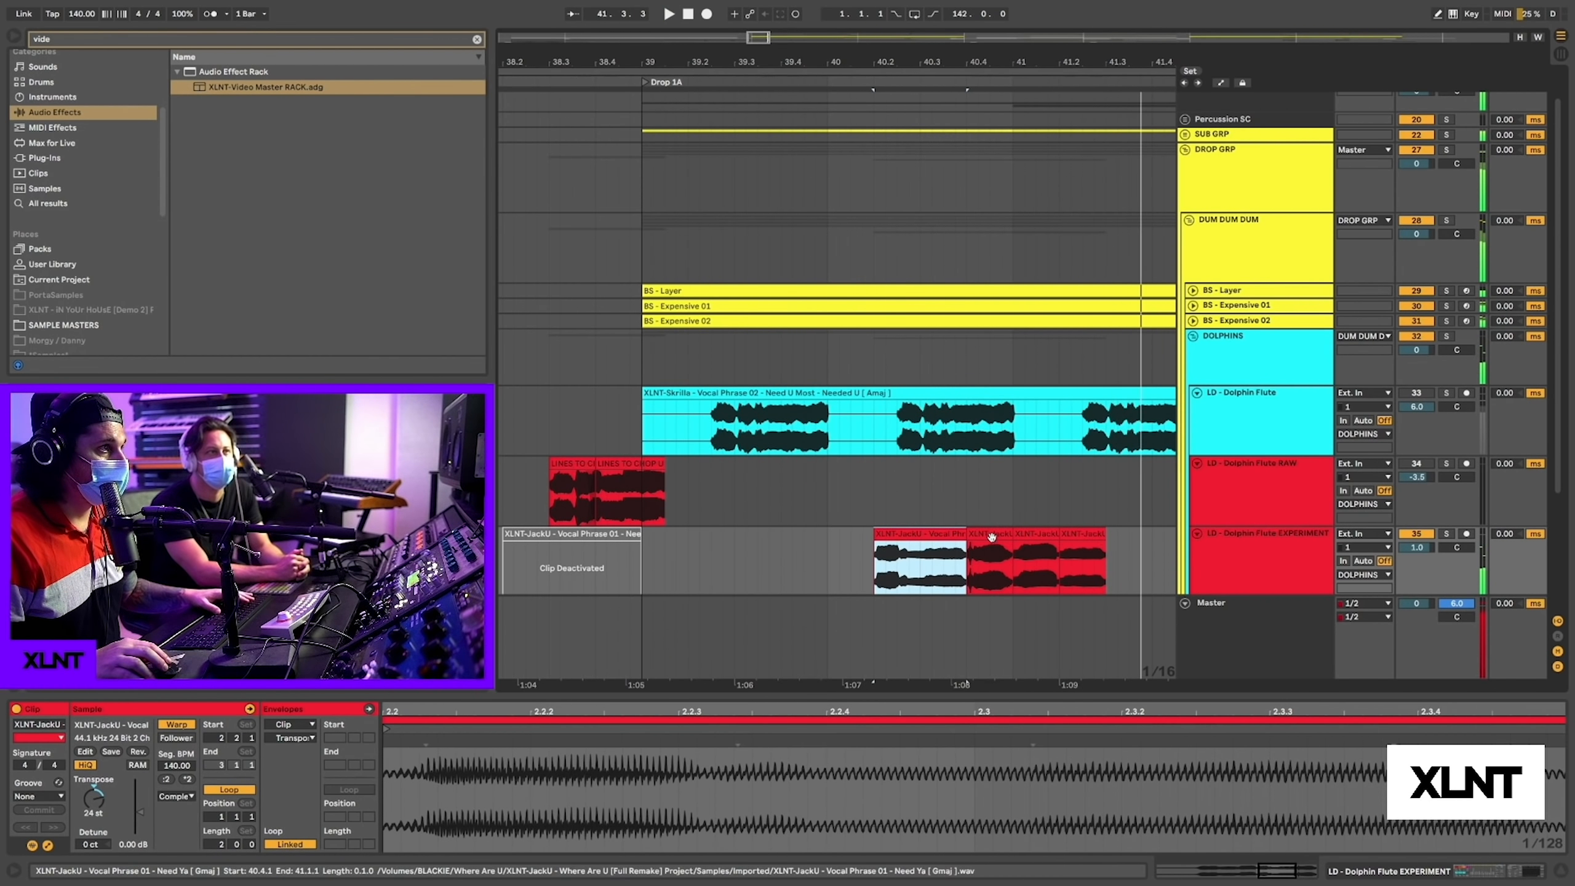
key("space")
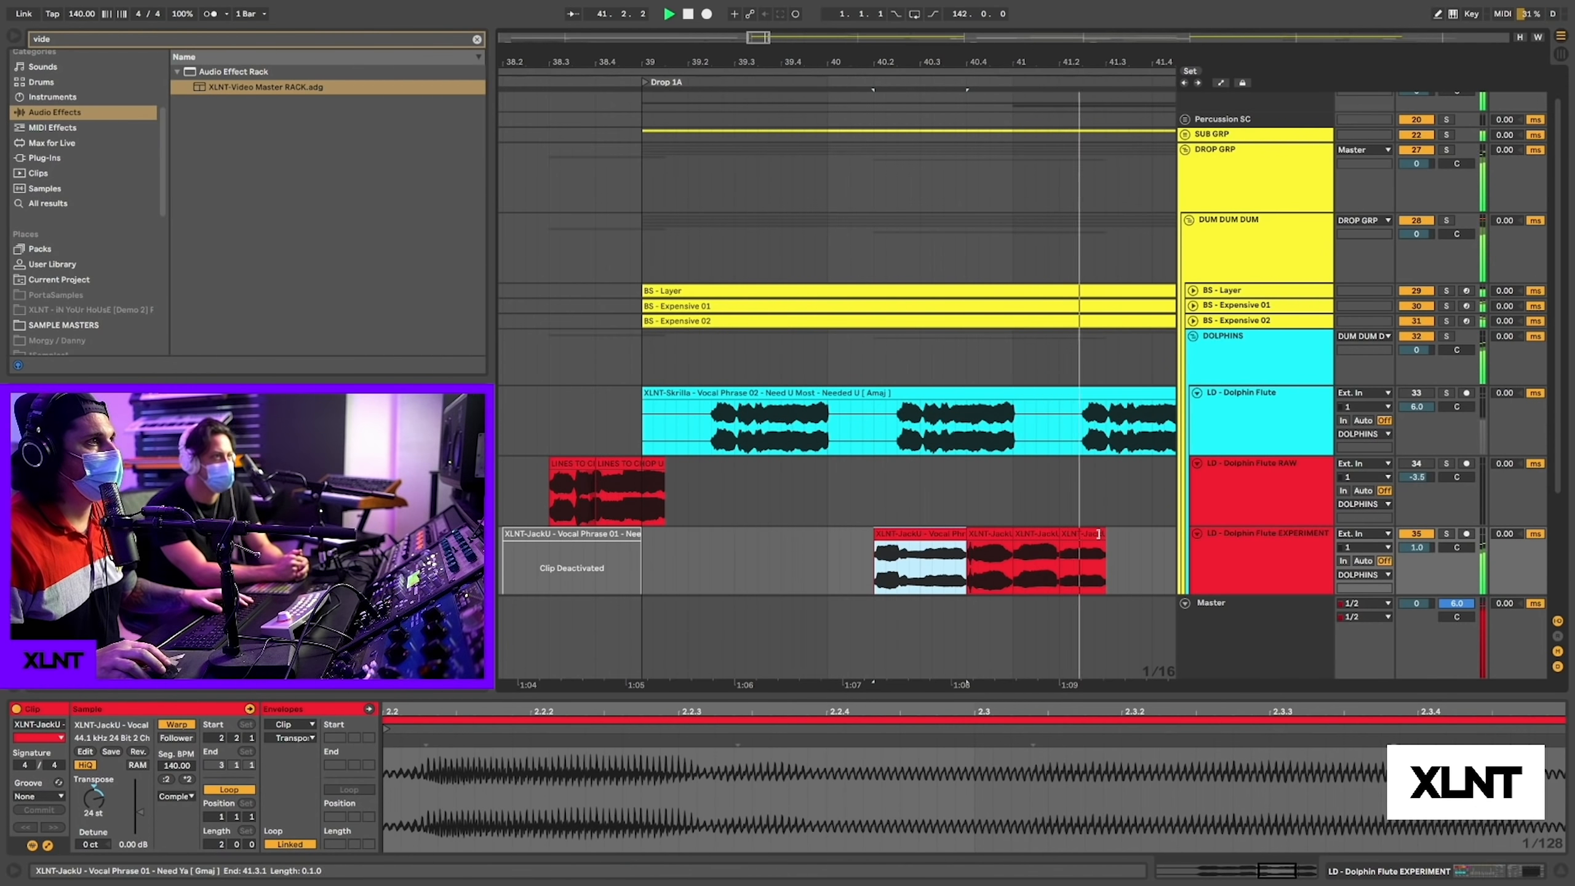
left_click(1084, 549)
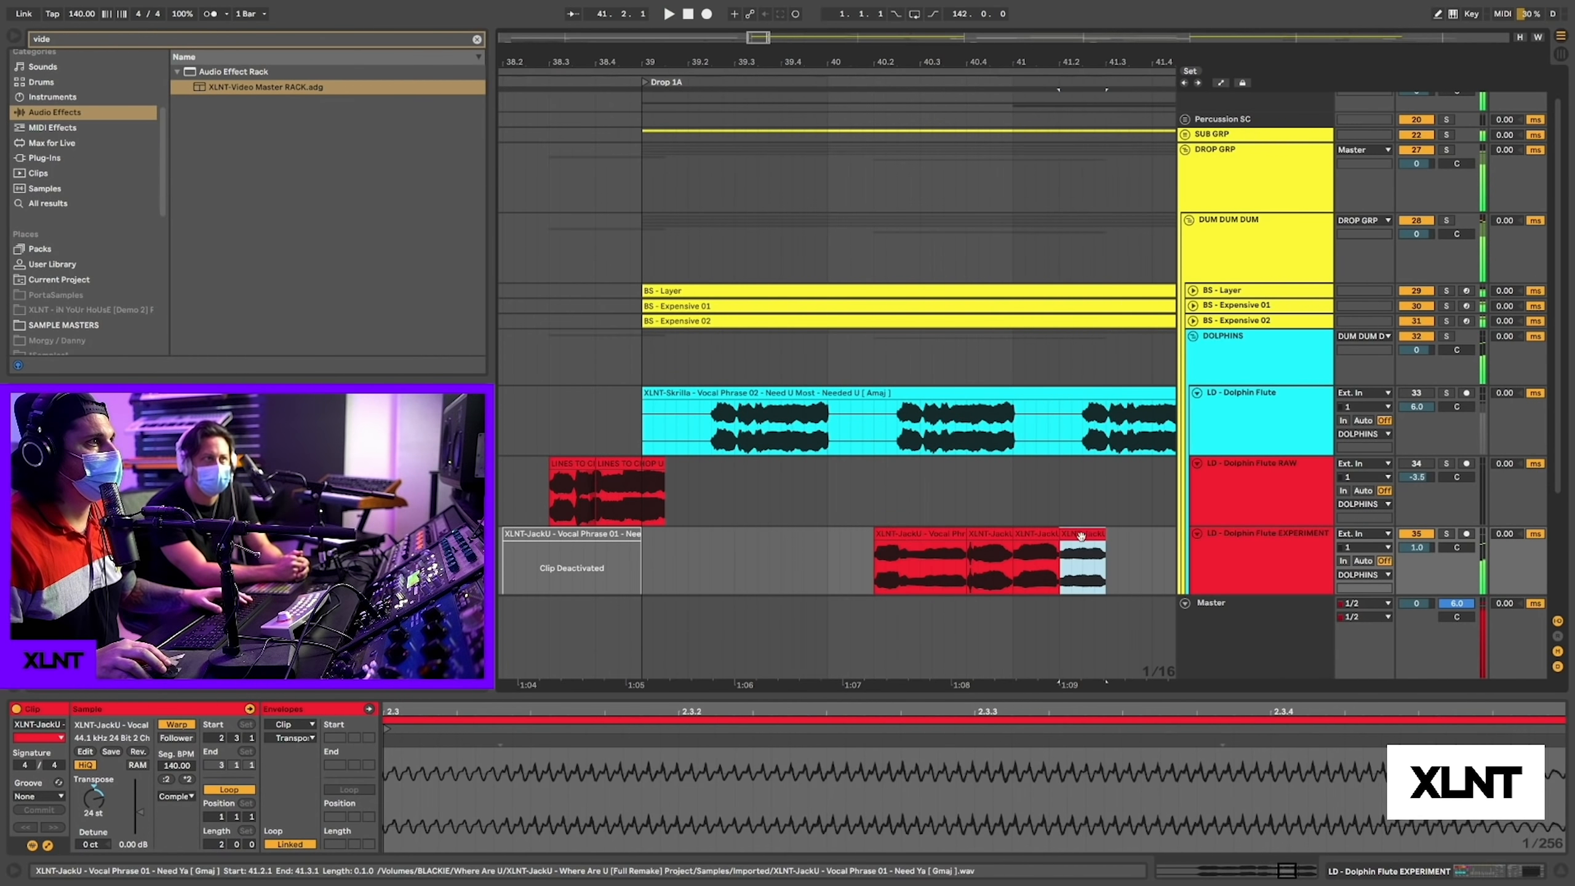
- Play from 40.2 and duplicate the two-beat slice there directly after the last slice, at 41.3
left_click_drag(901, 557, 857, 561)
left_click(909, 549)
key("space")
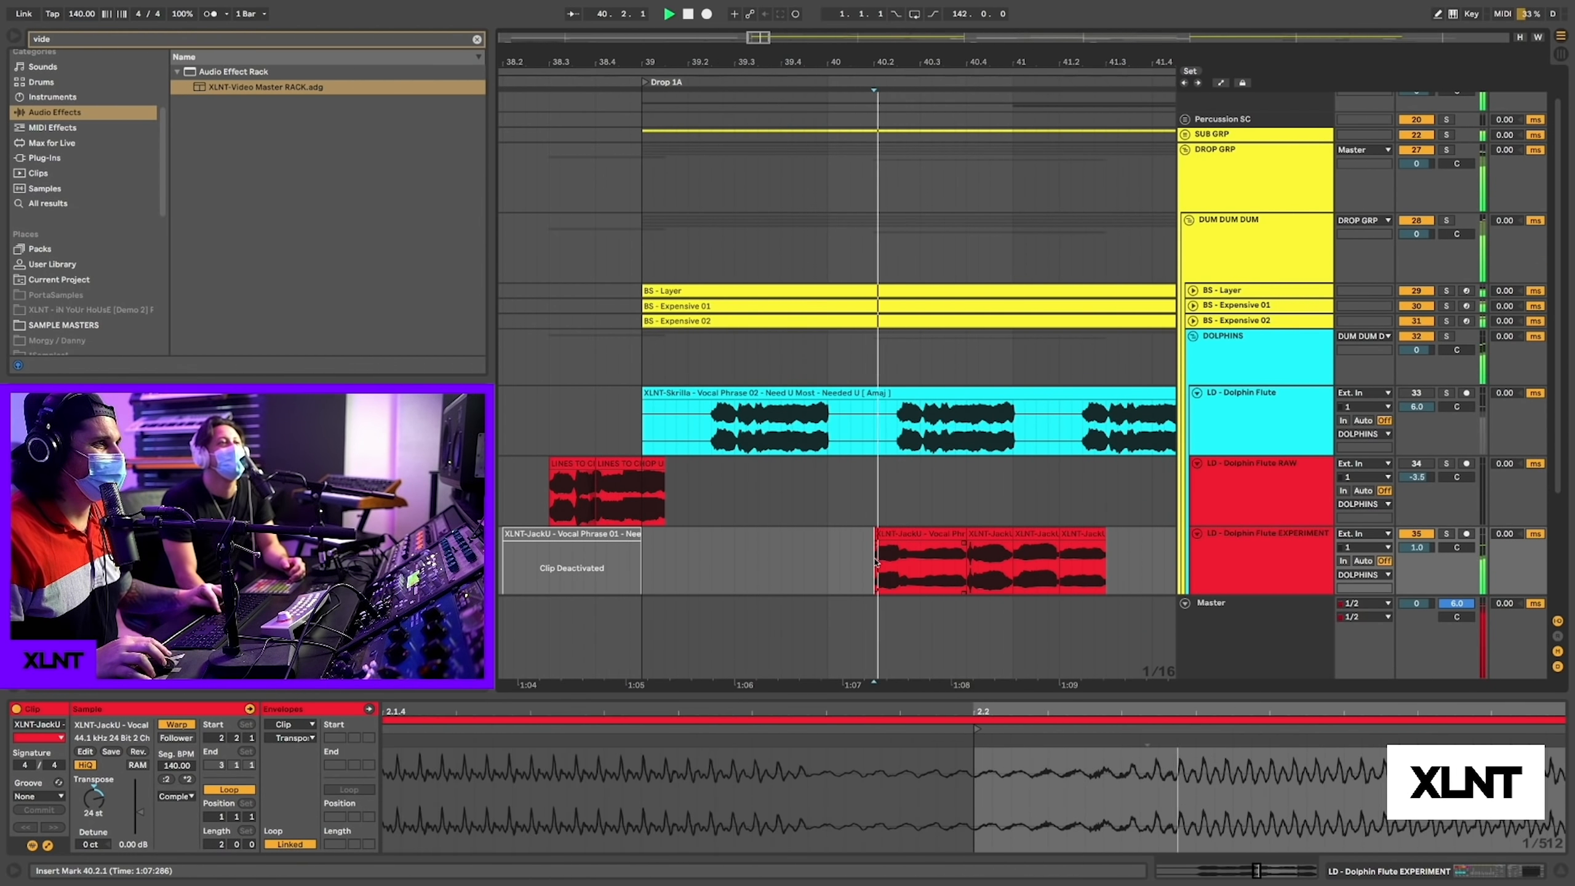
right_click(920, 537)
left_click(917, 534)
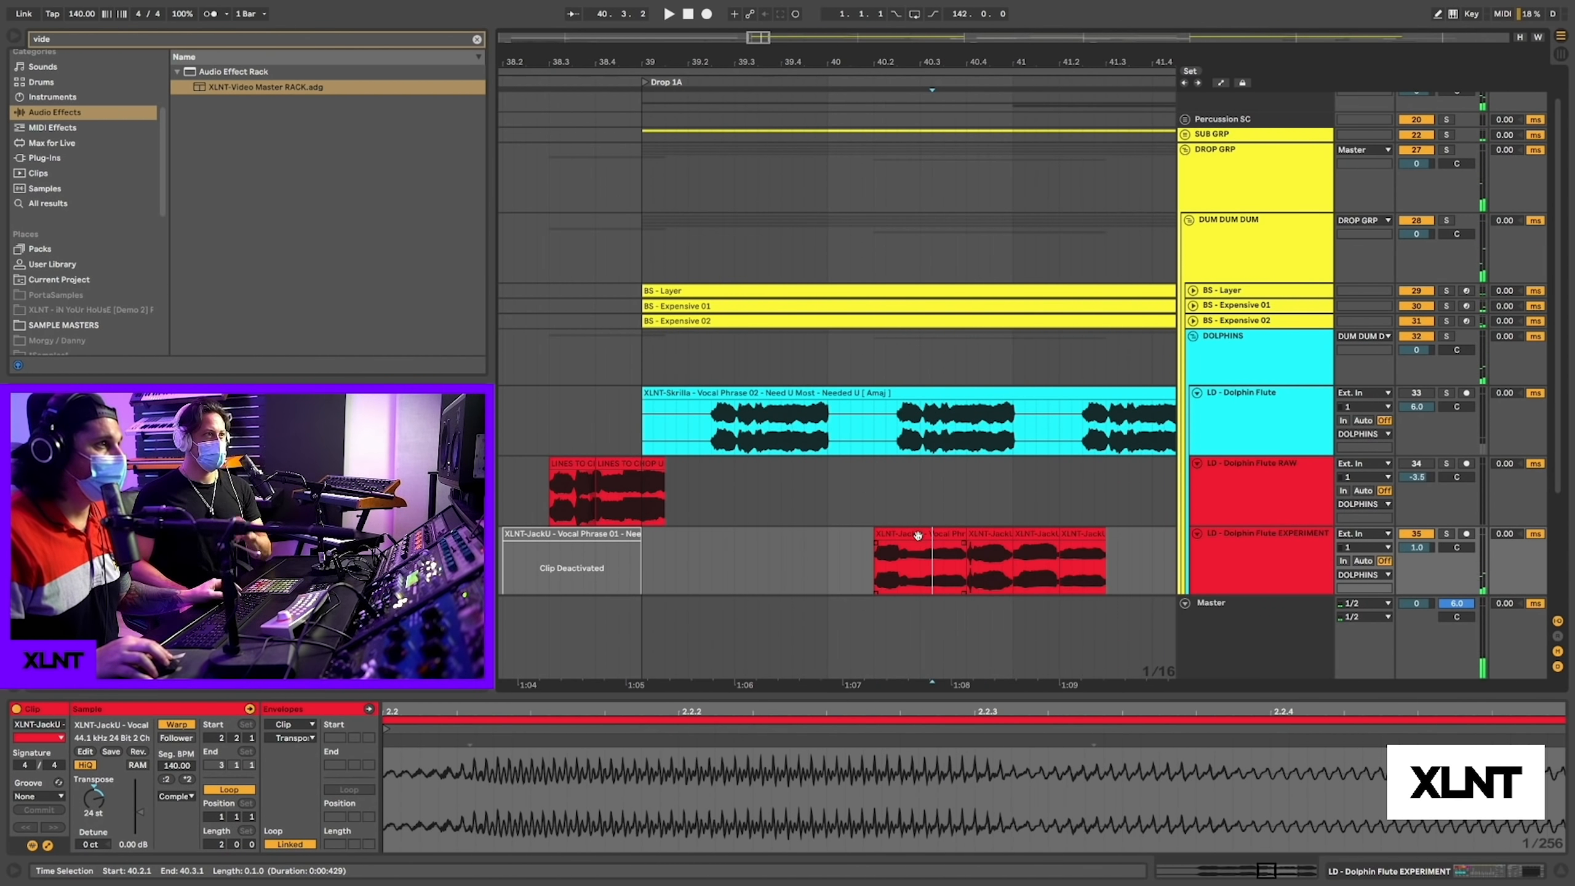
left_click_drag(917, 534, 1110, 557)
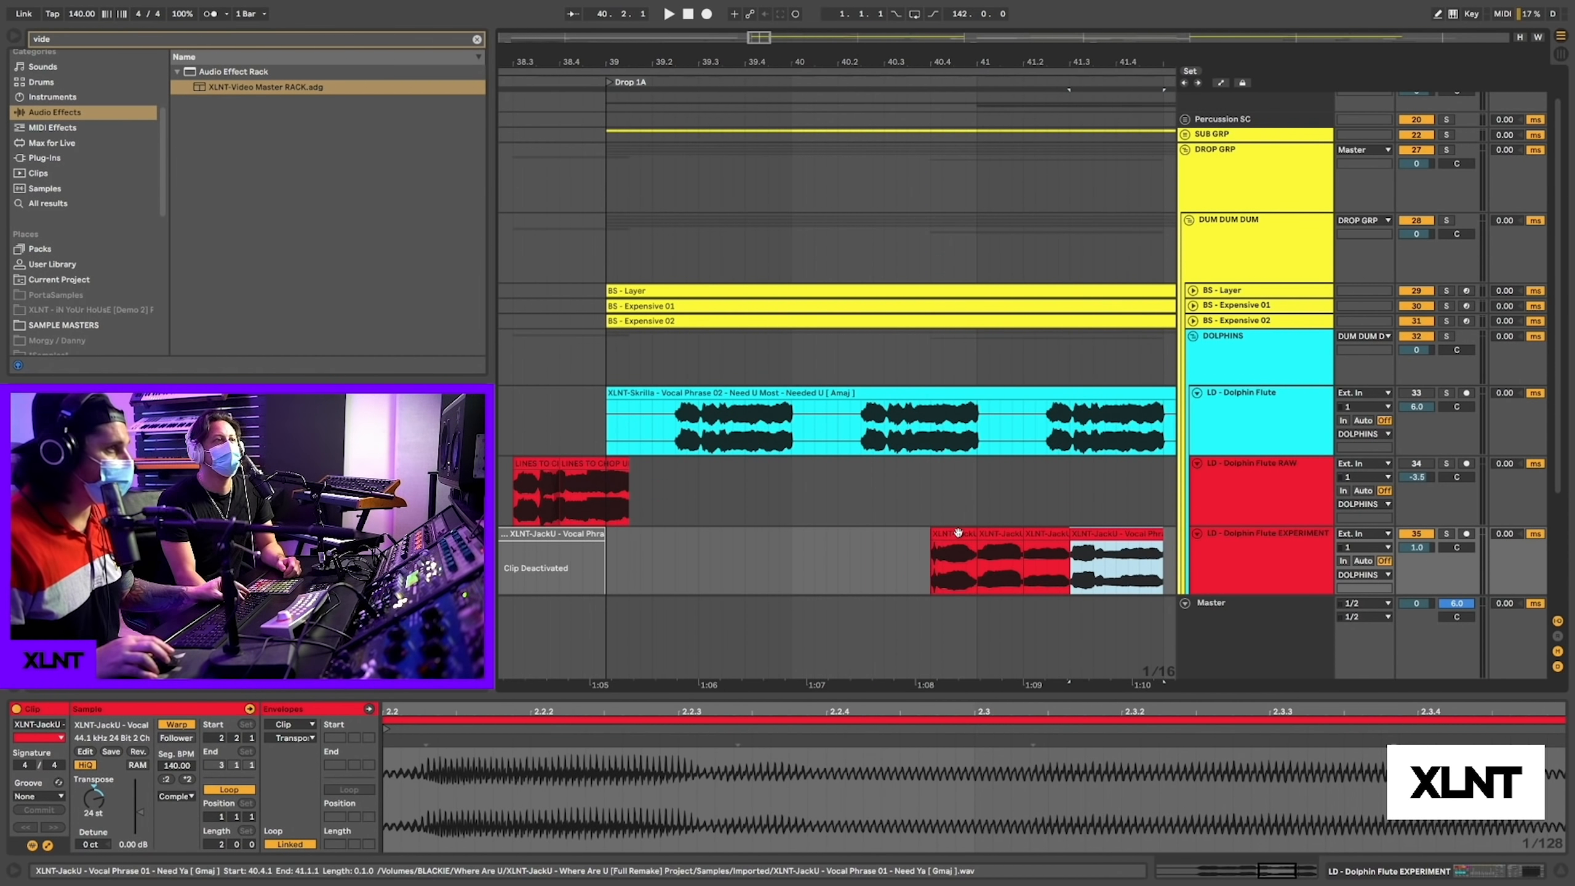
key("super+z")
left_click_drag(905, 537, 1138, 552)
left_click(887, 537)
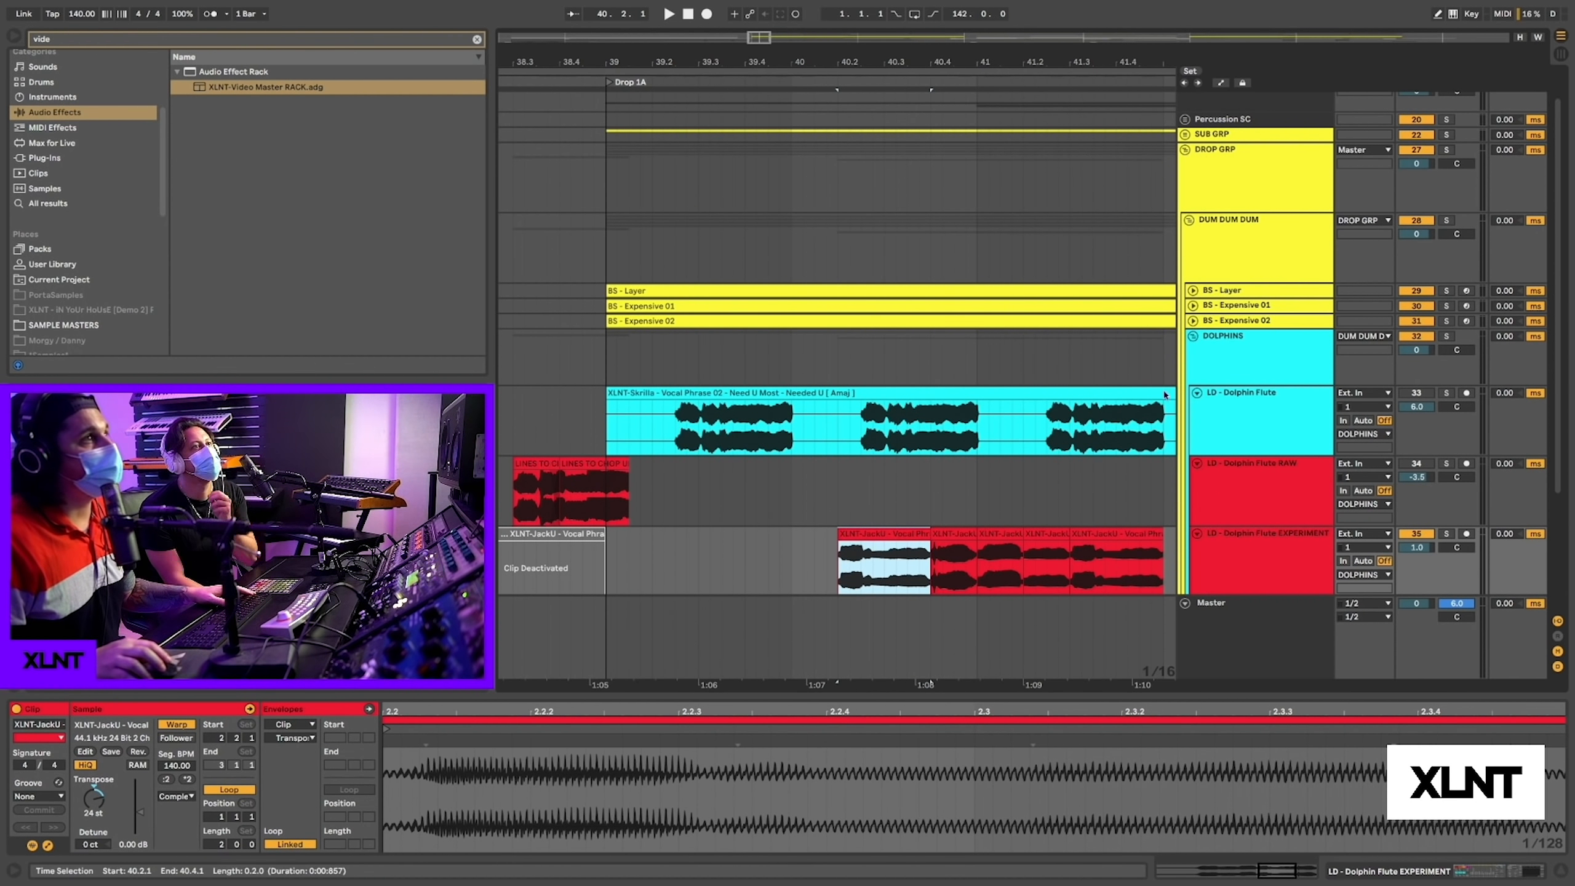
- Collapse the DOLPHINS group, solo the DUM DUM DUM group and play it from bar 40
left_click(1226, 372)
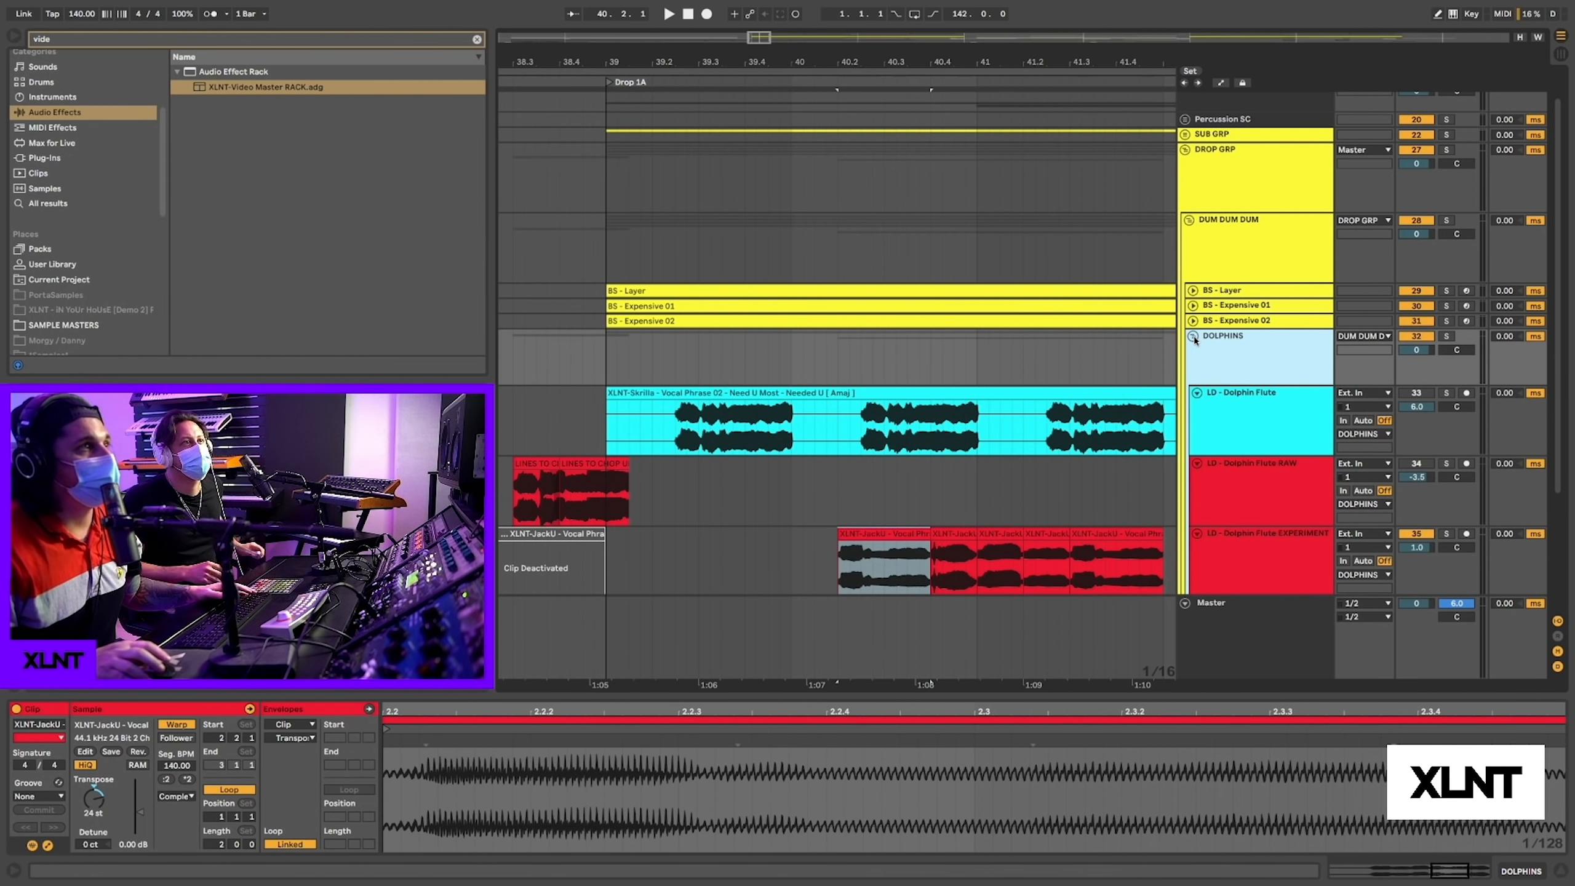
scroll(1194, 339, "up", 1)
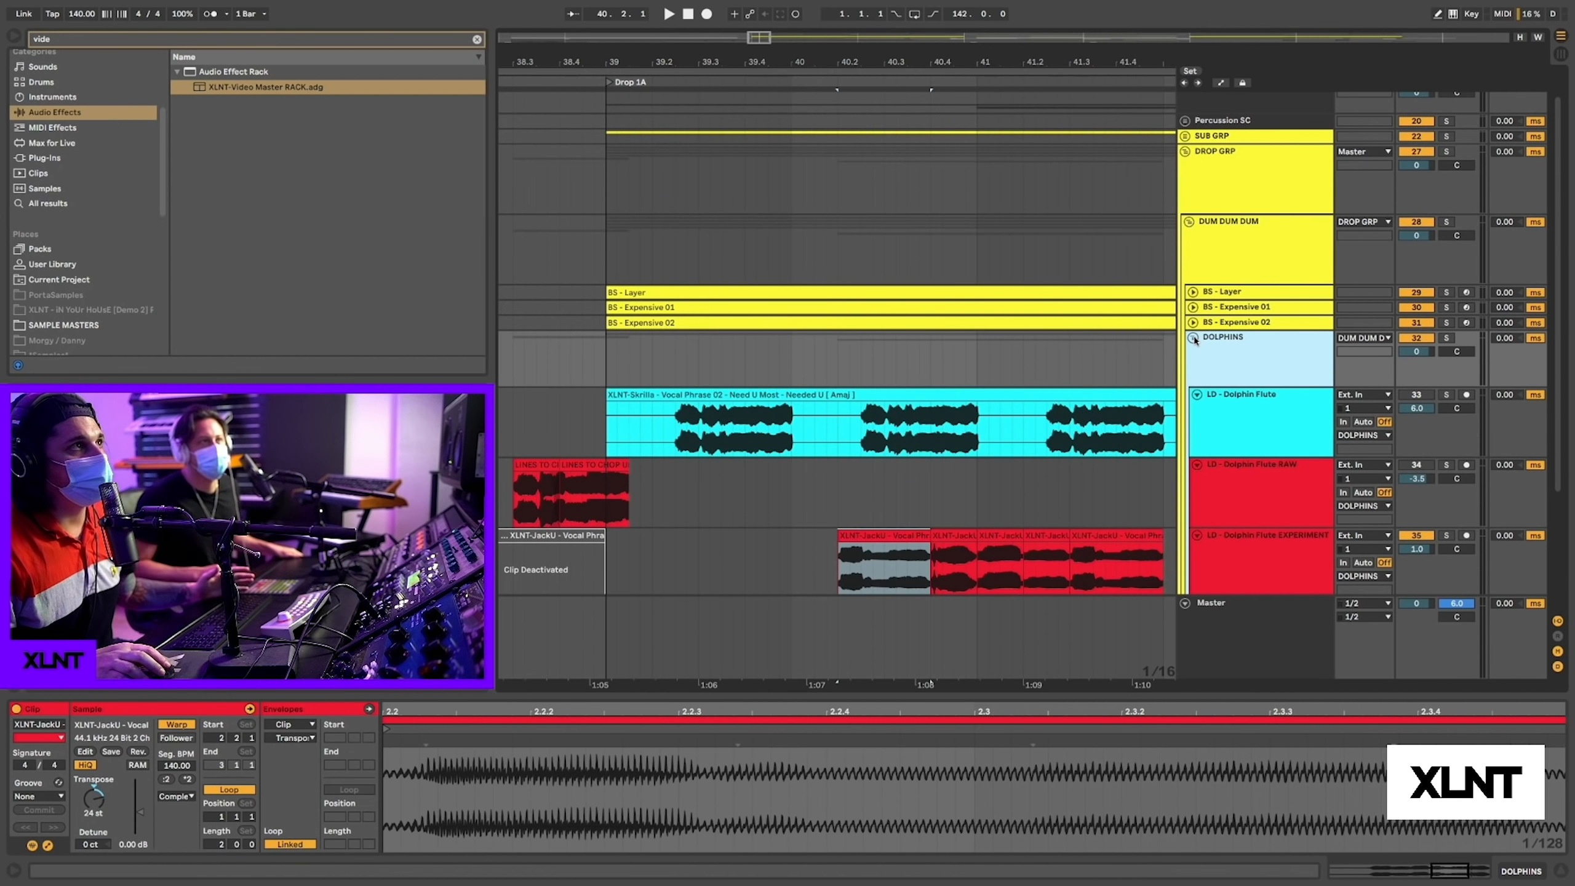
left_click(1192, 338)
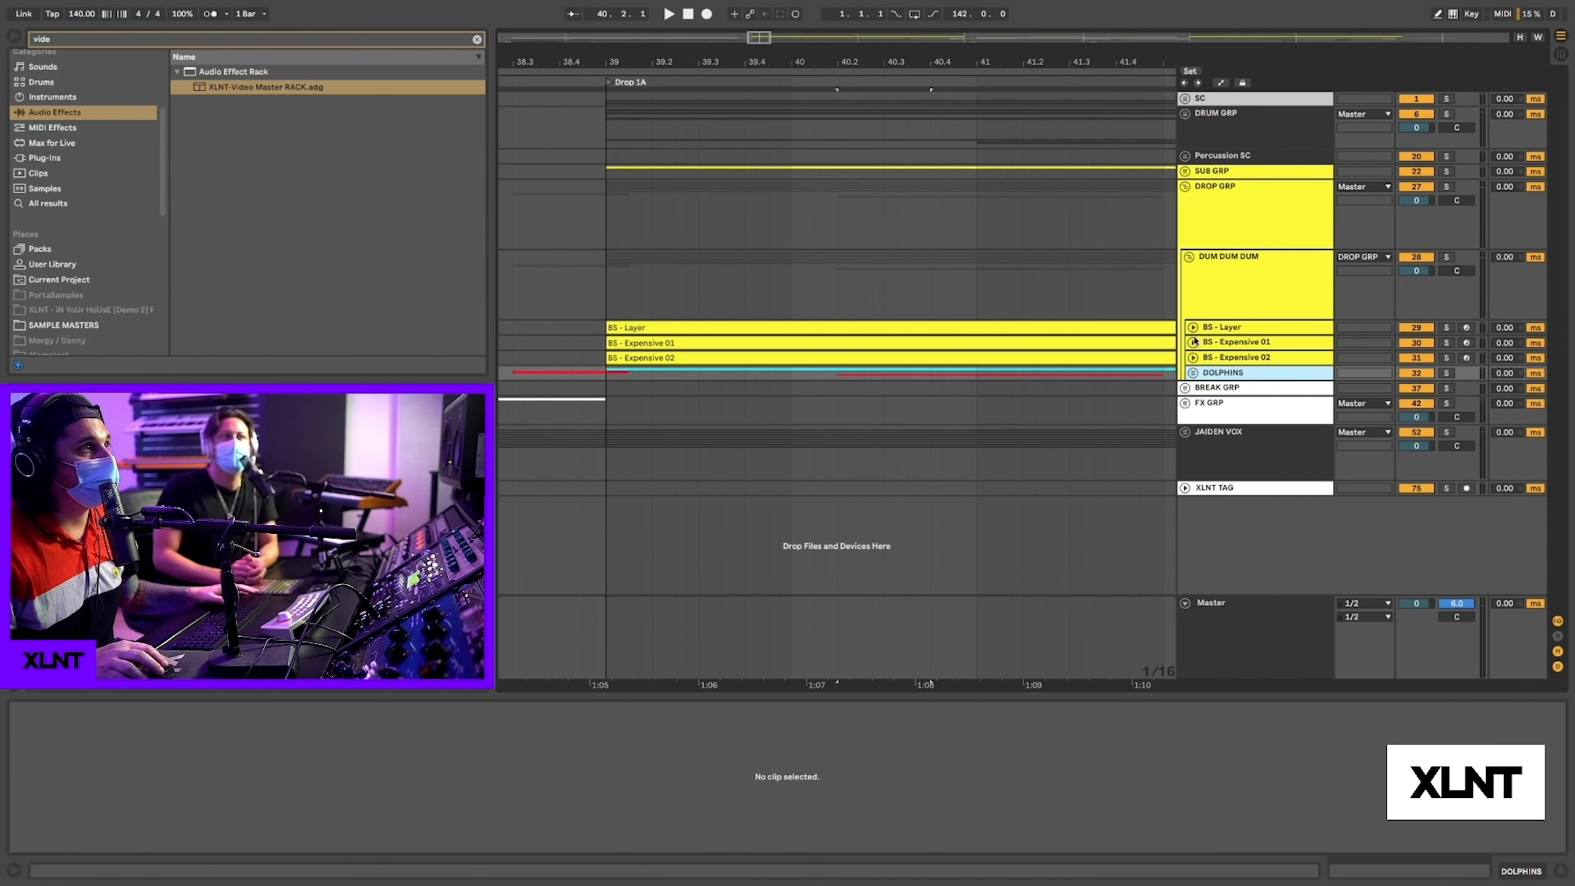
left_click(1445, 257)
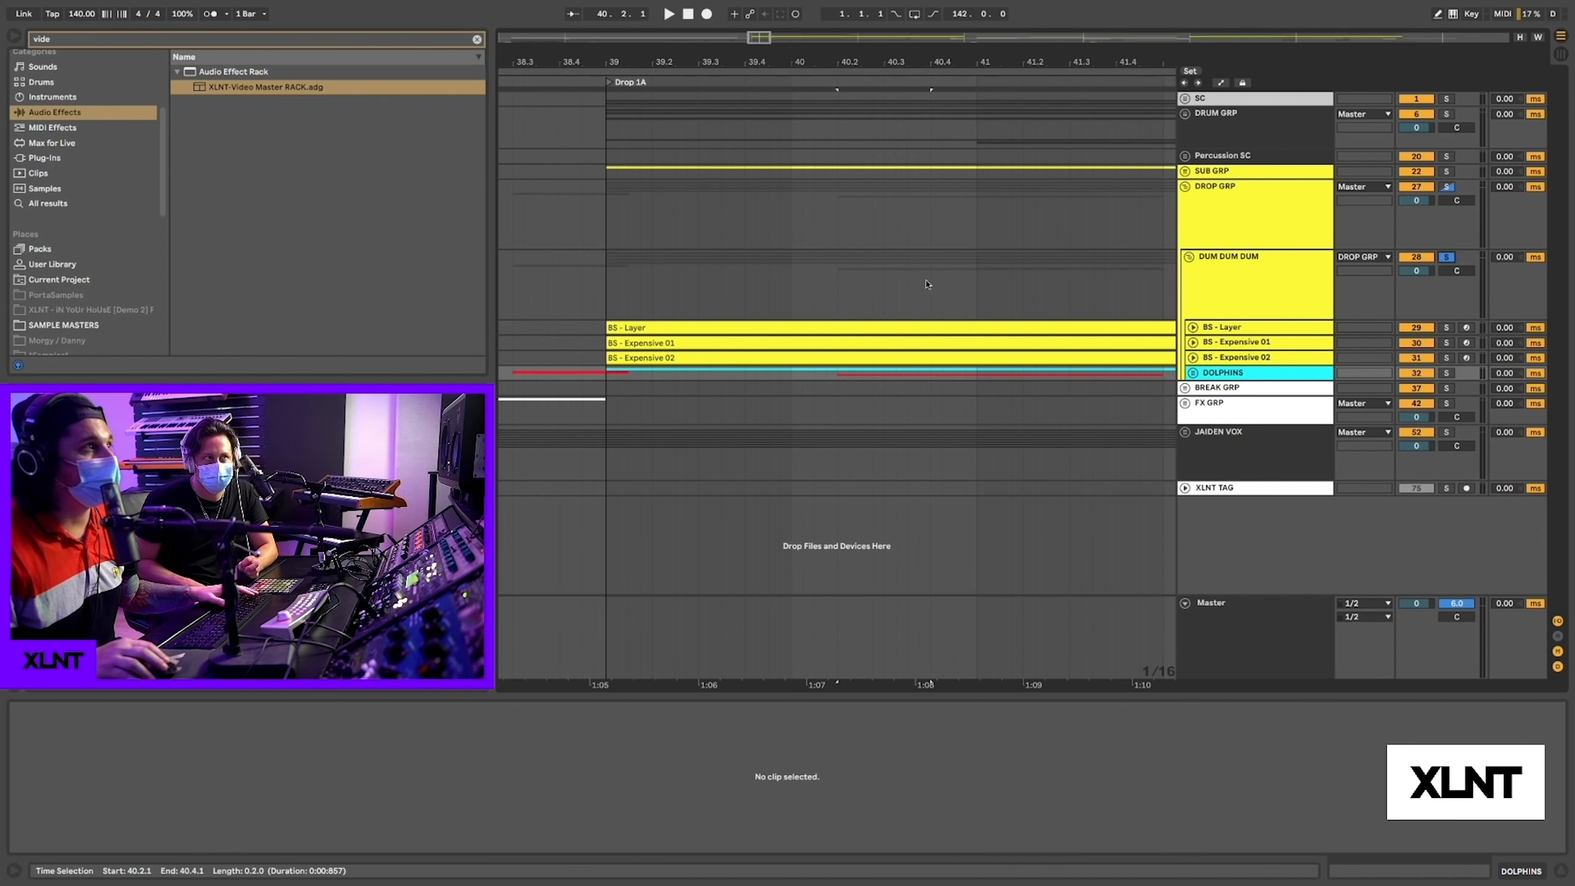
left_click(795, 292)
key("space")
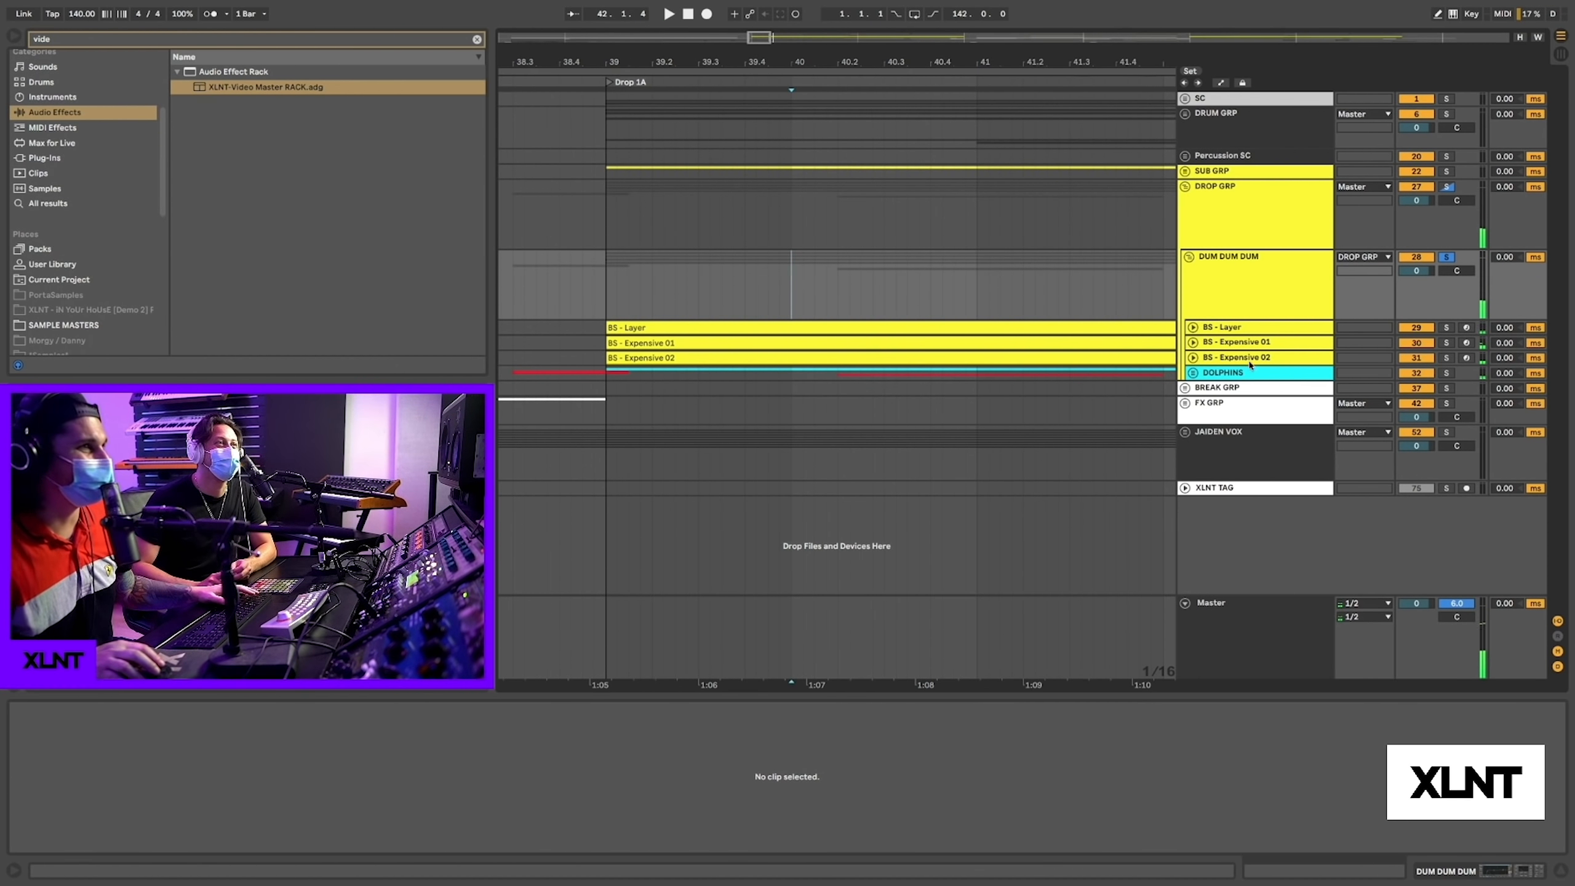
- Expand the DOLPHINS group and the BS - Expensive 01 bass track
left_click(1193, 373)
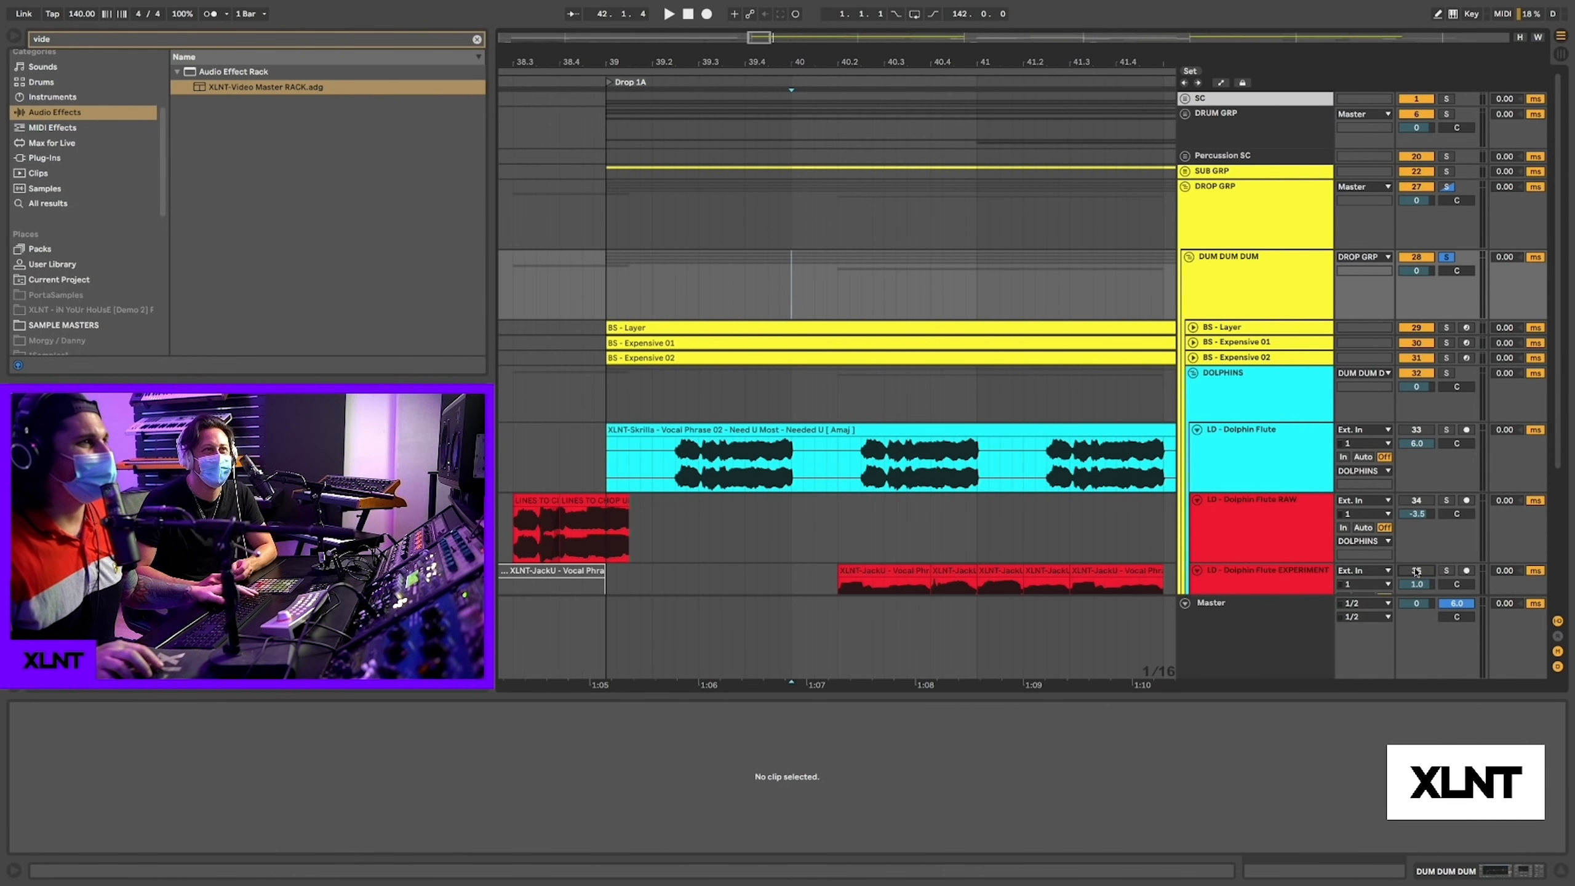
left_click(1203, 346)
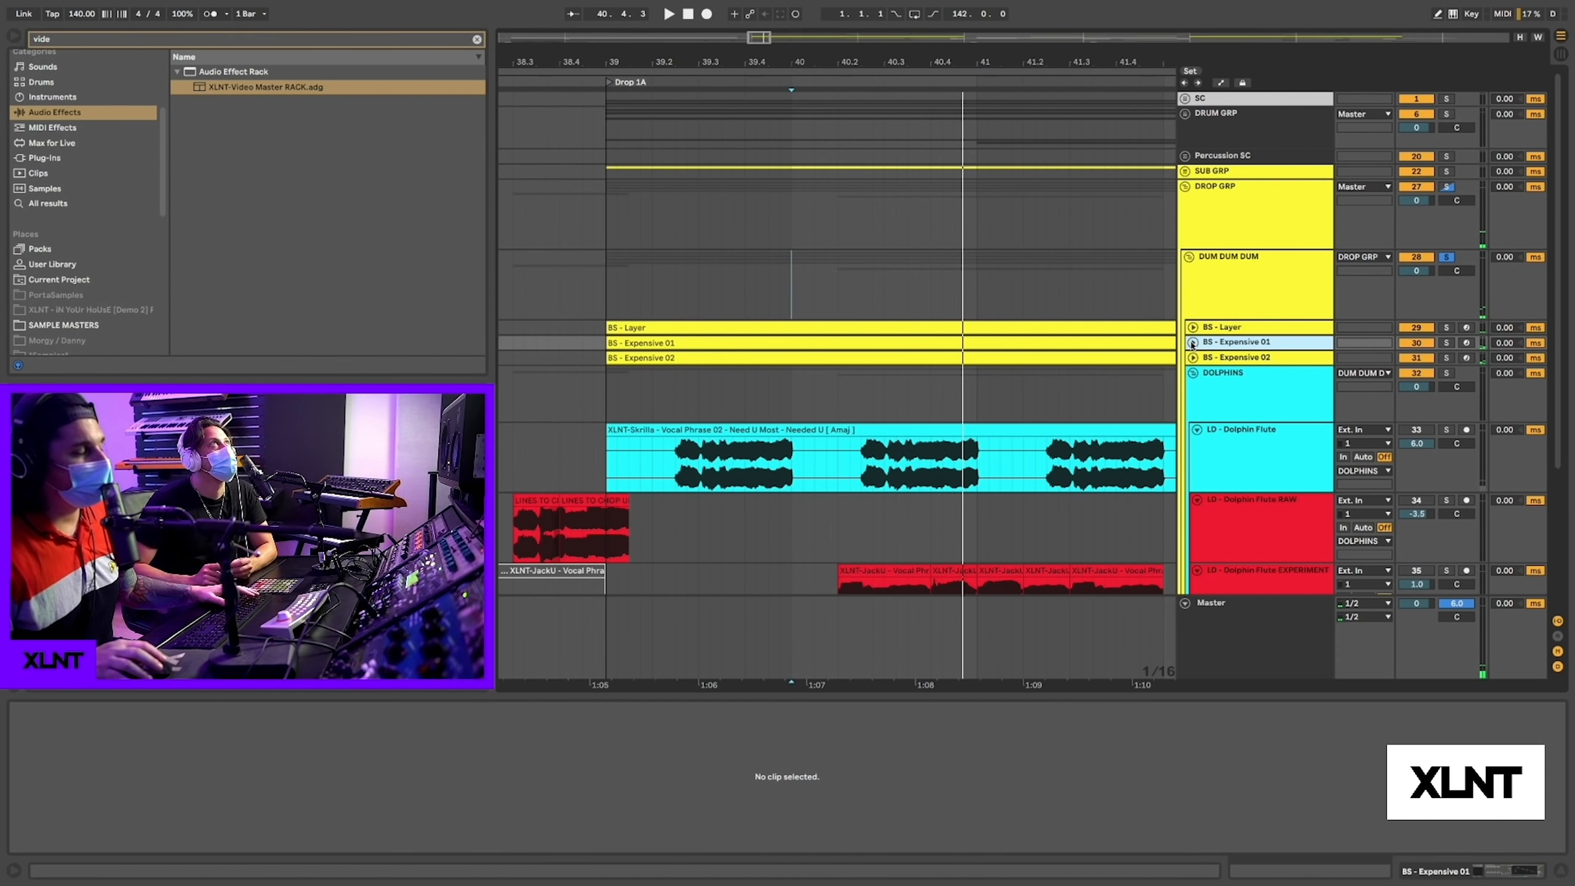
left_click(1192, 343)
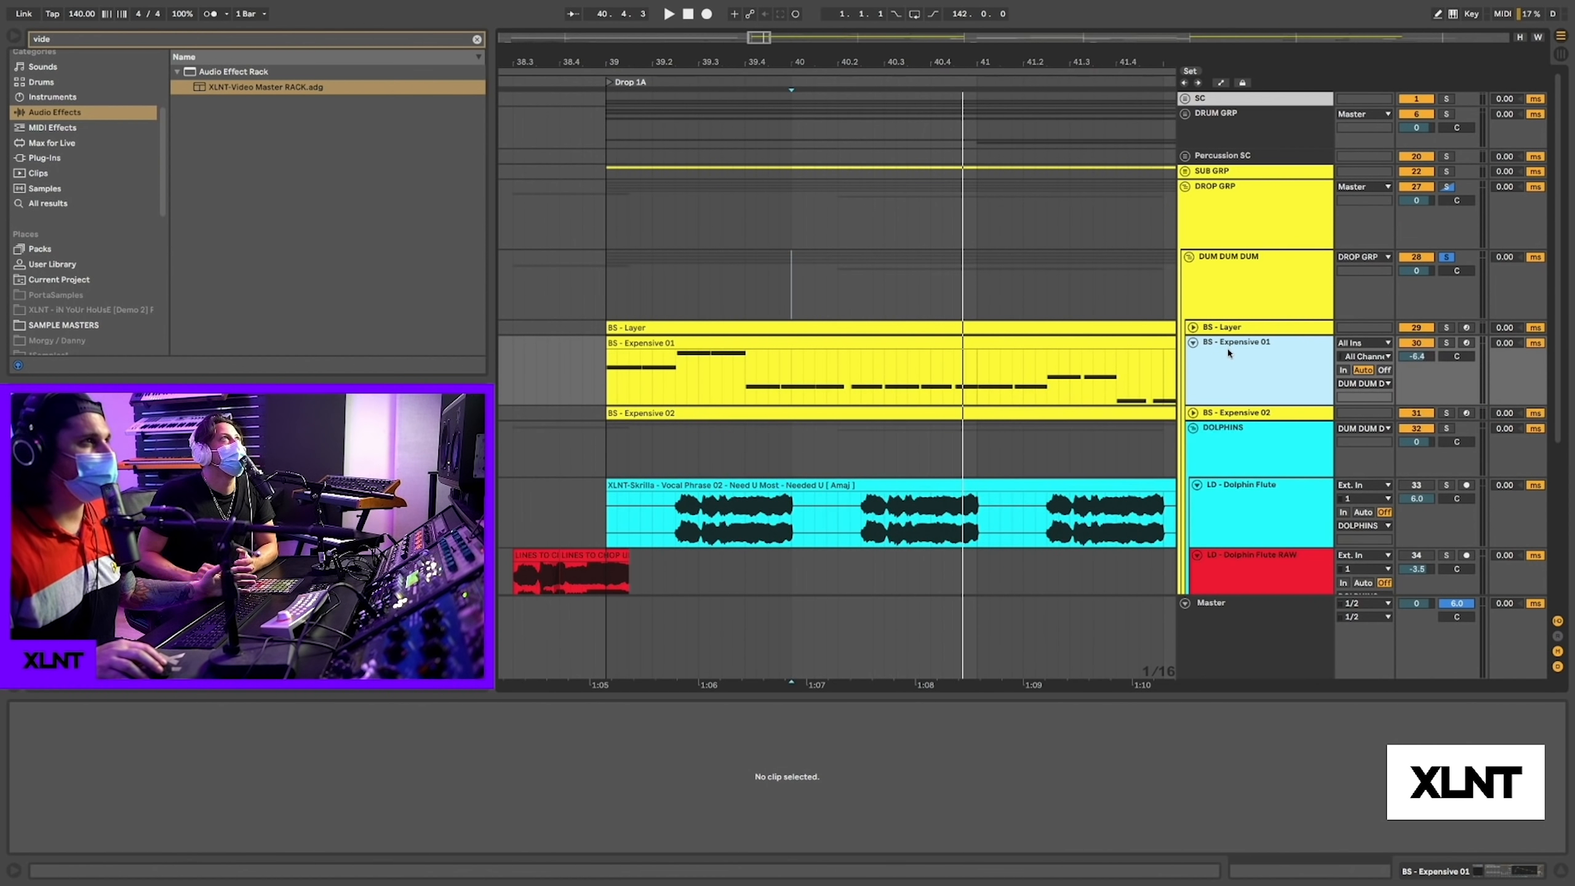
- Open the Serum instrument on BS - Expensive 01 in an enlarged window, examine its oscillator and effects pages, and close it
left_click(743, 372)
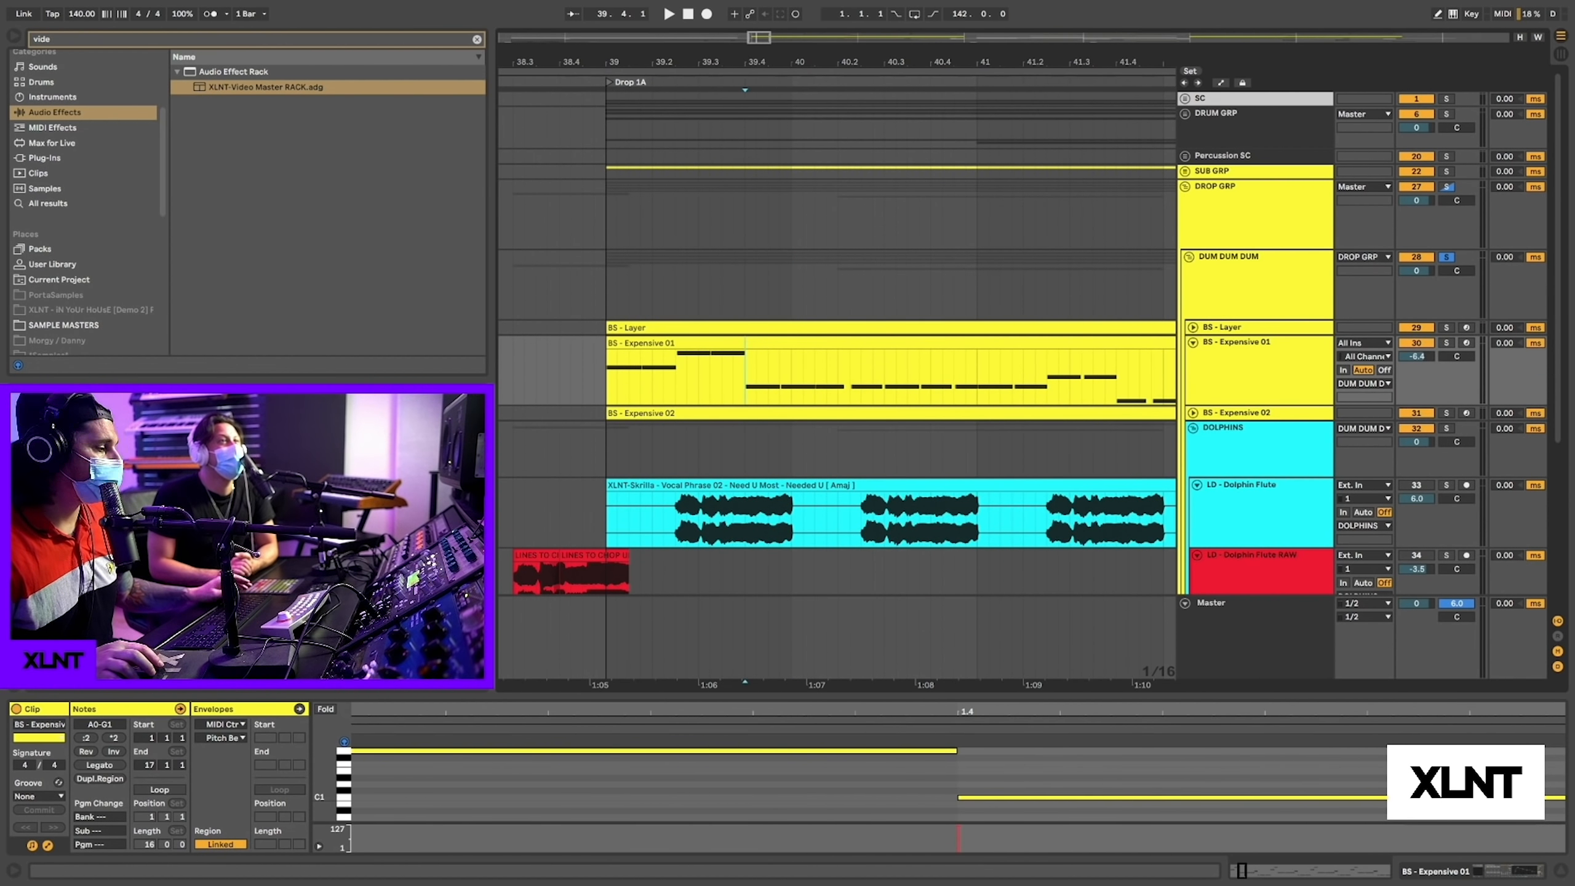
key("shift+Tab")
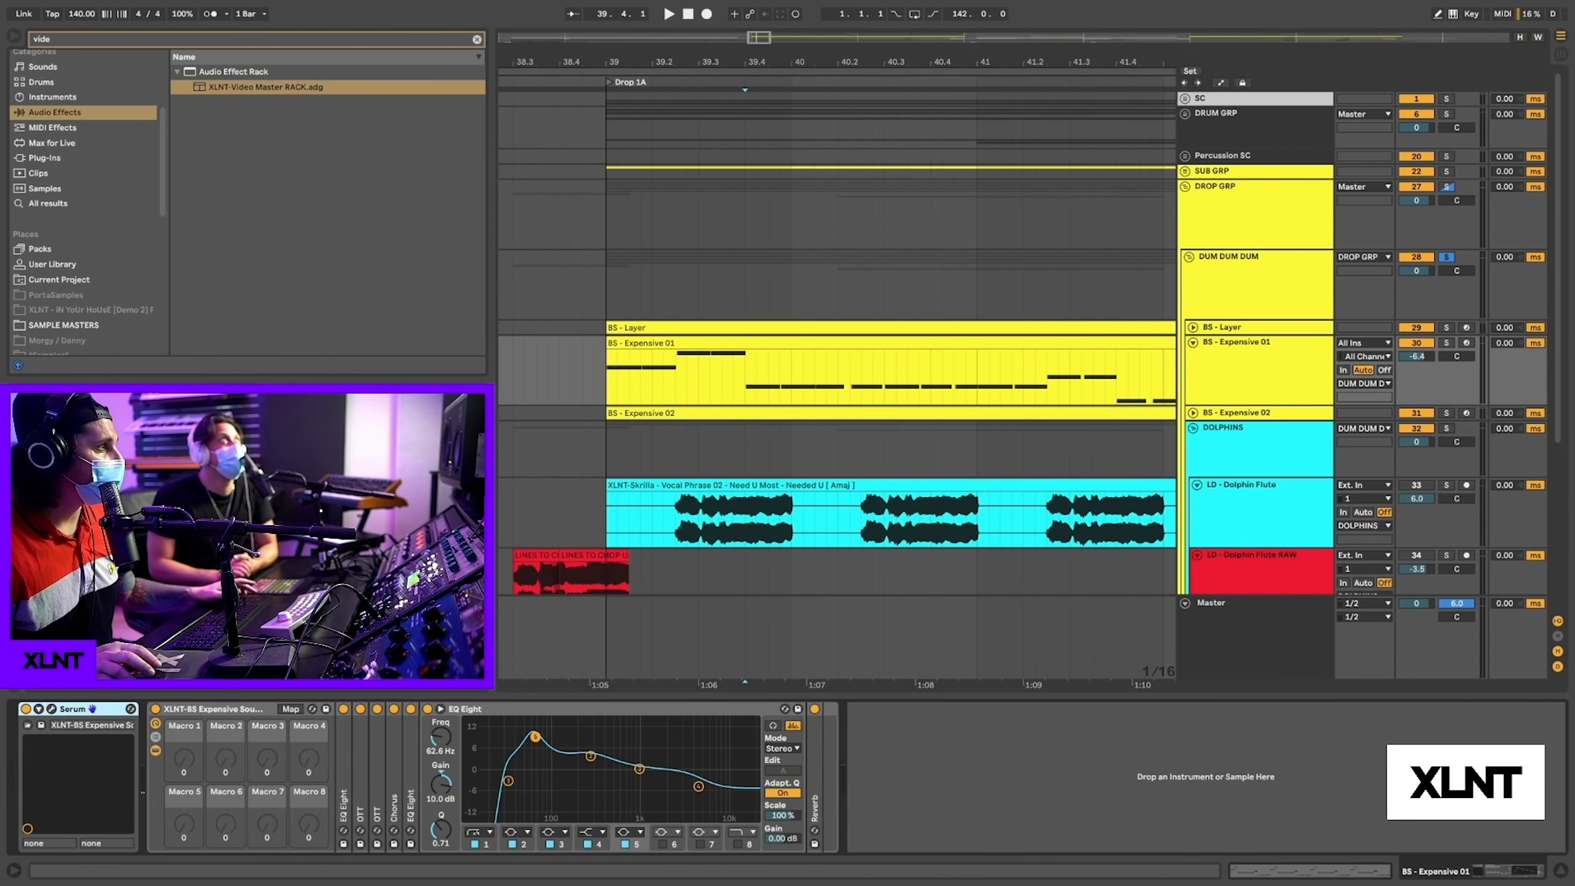
left_click(52, 711)
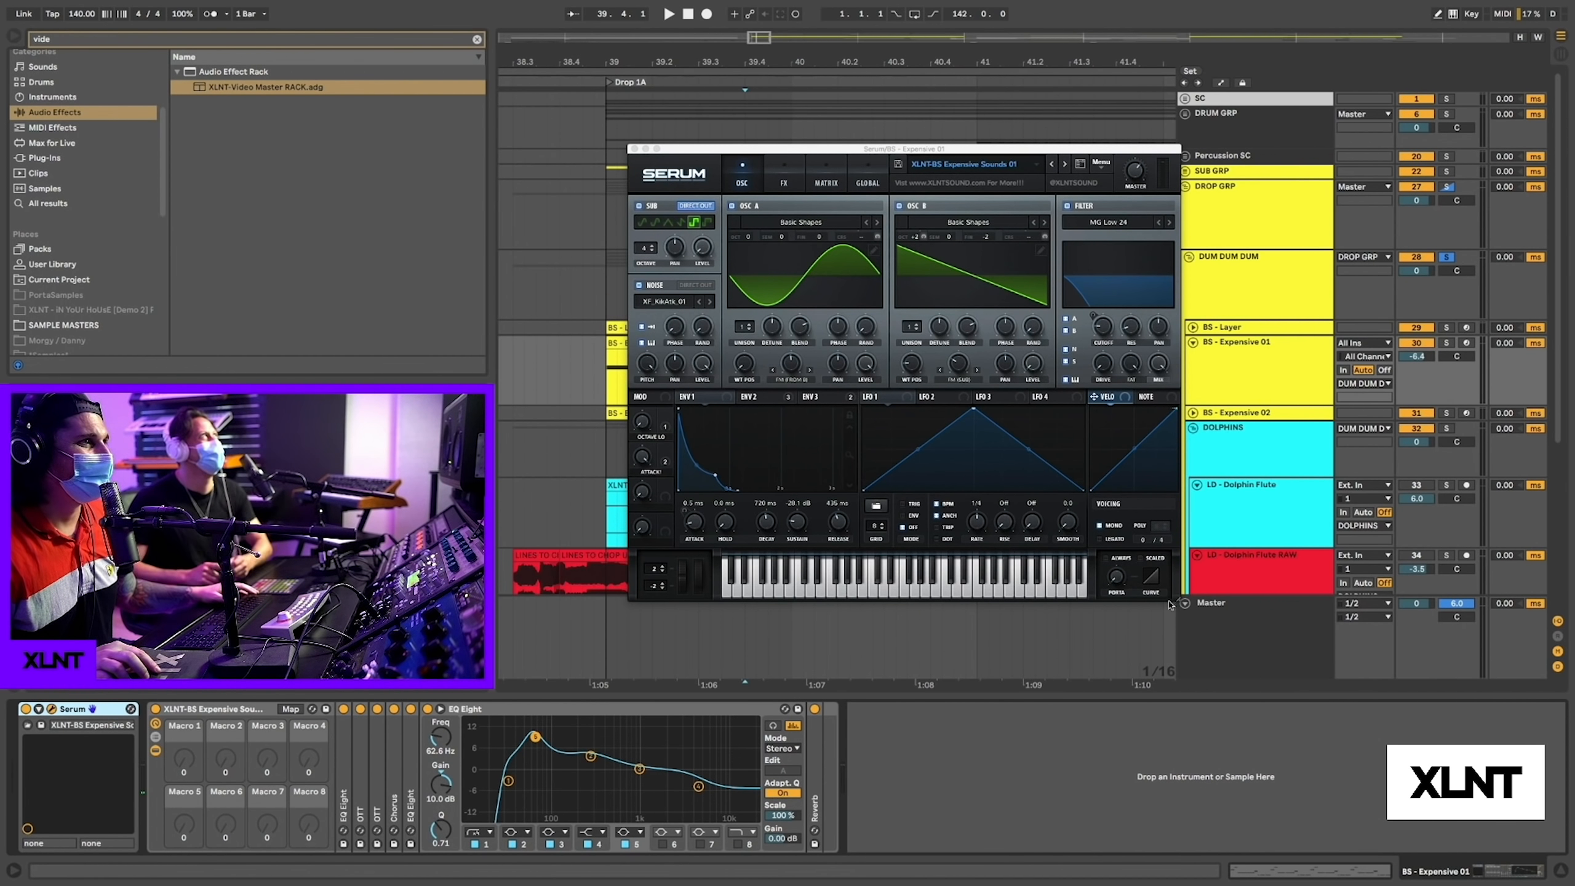
left_click_drag(1177, 596, 1320, 703)
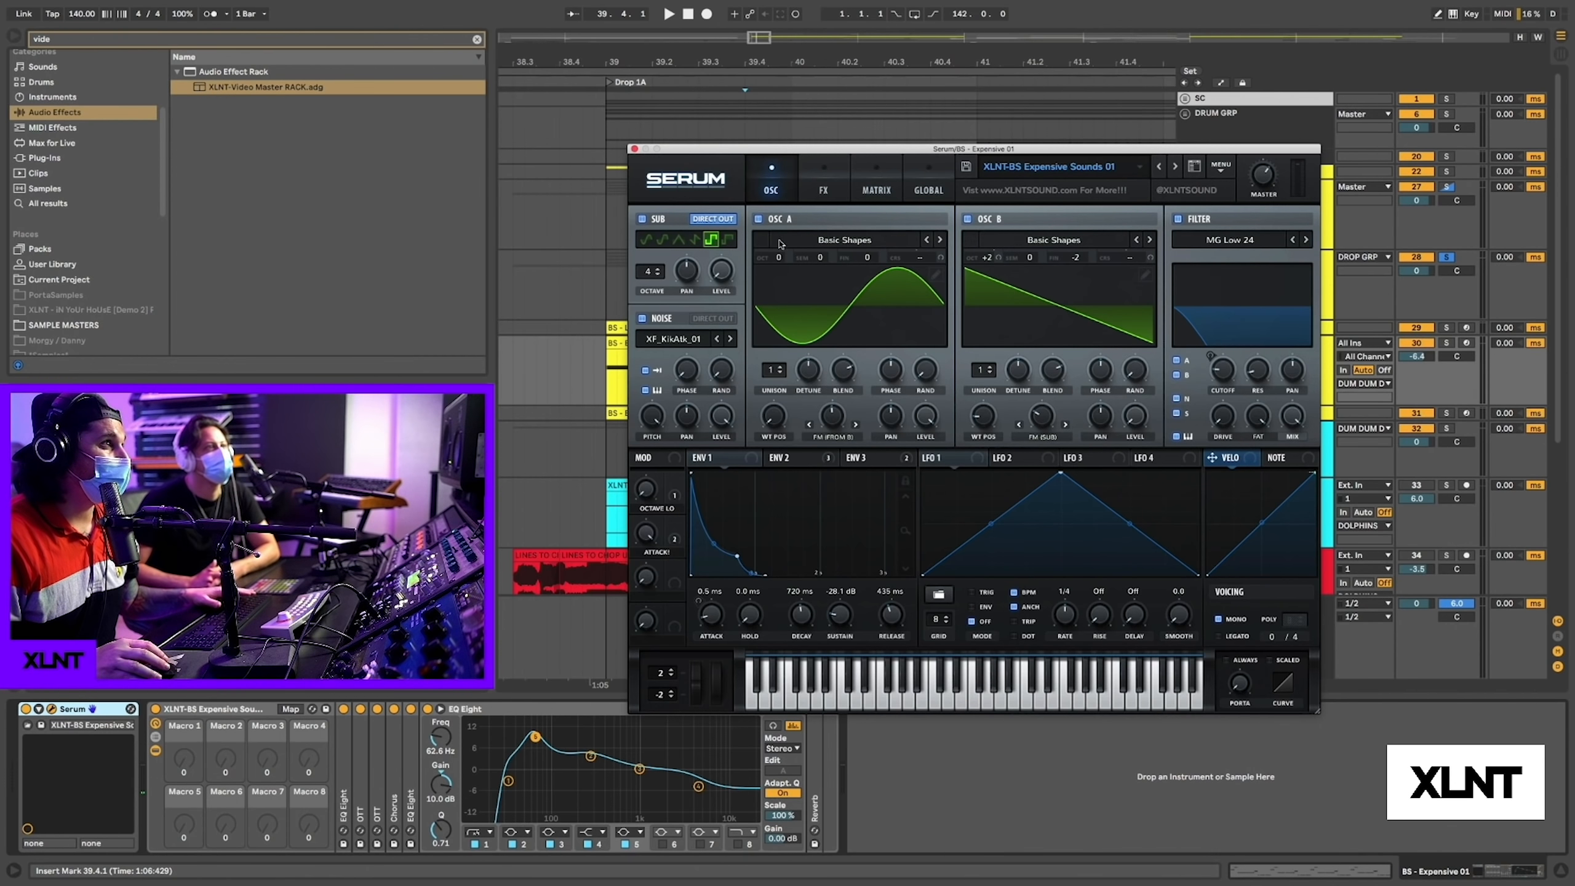
left_click(828, 191)
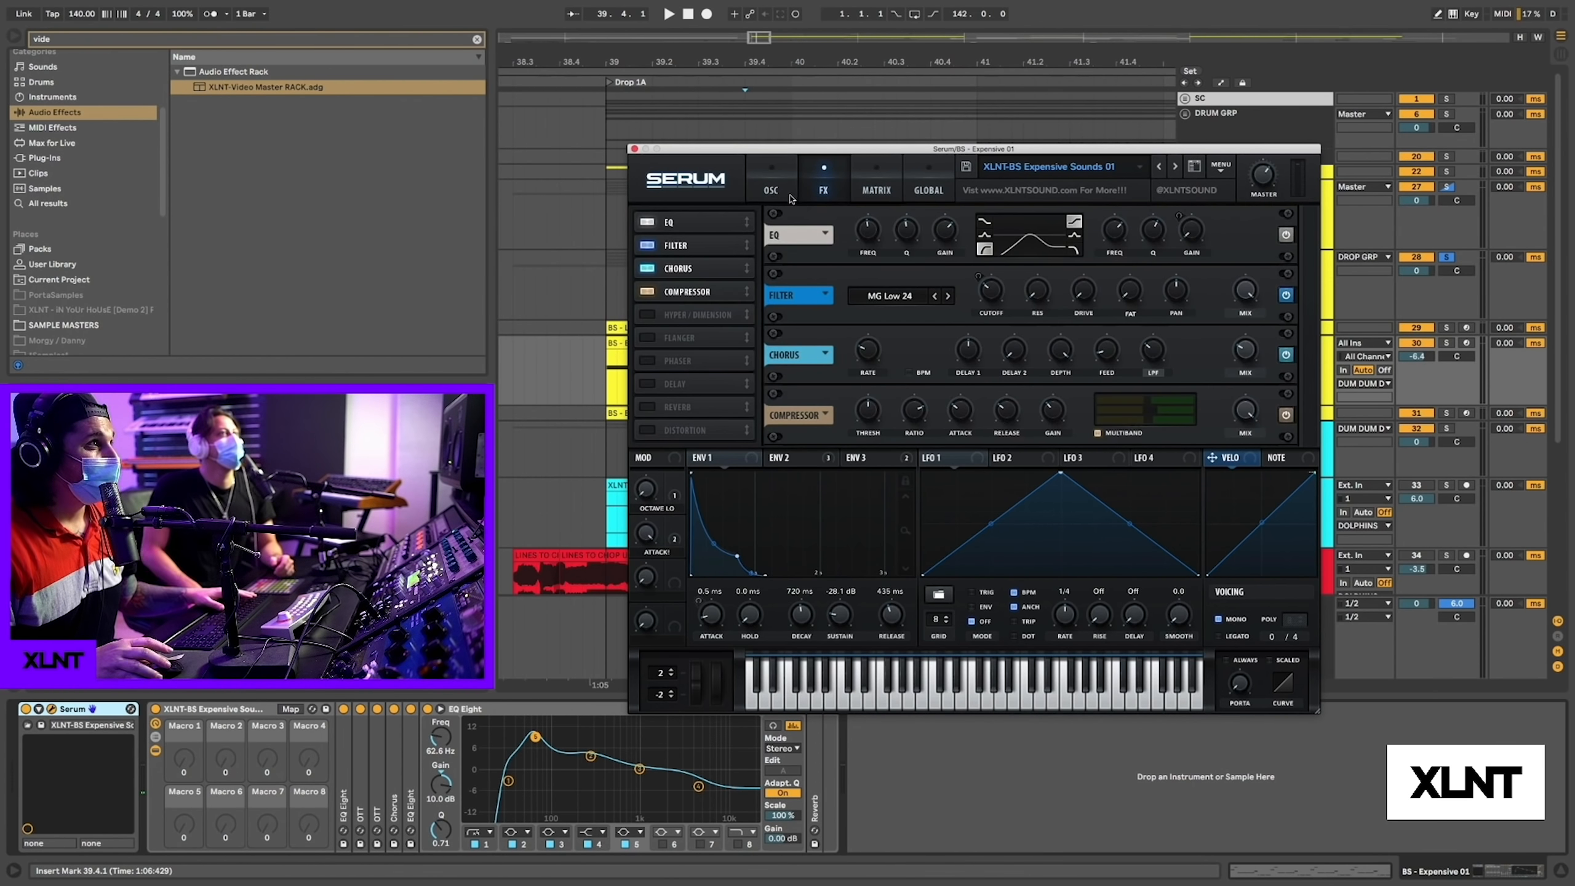
left_click(781, 188)
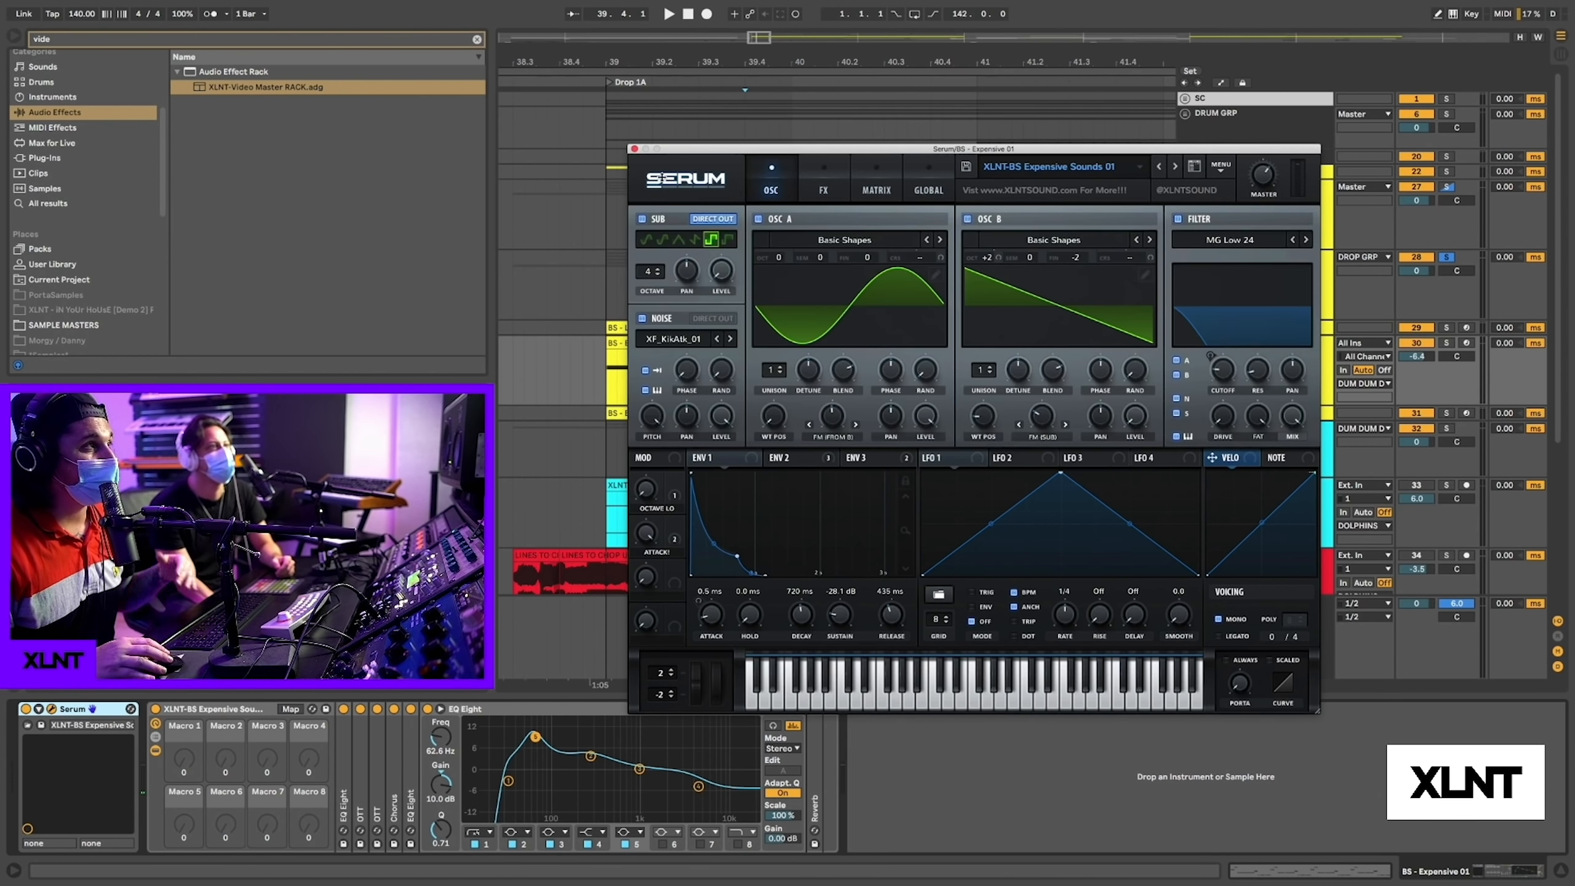
left_click(634, 149)
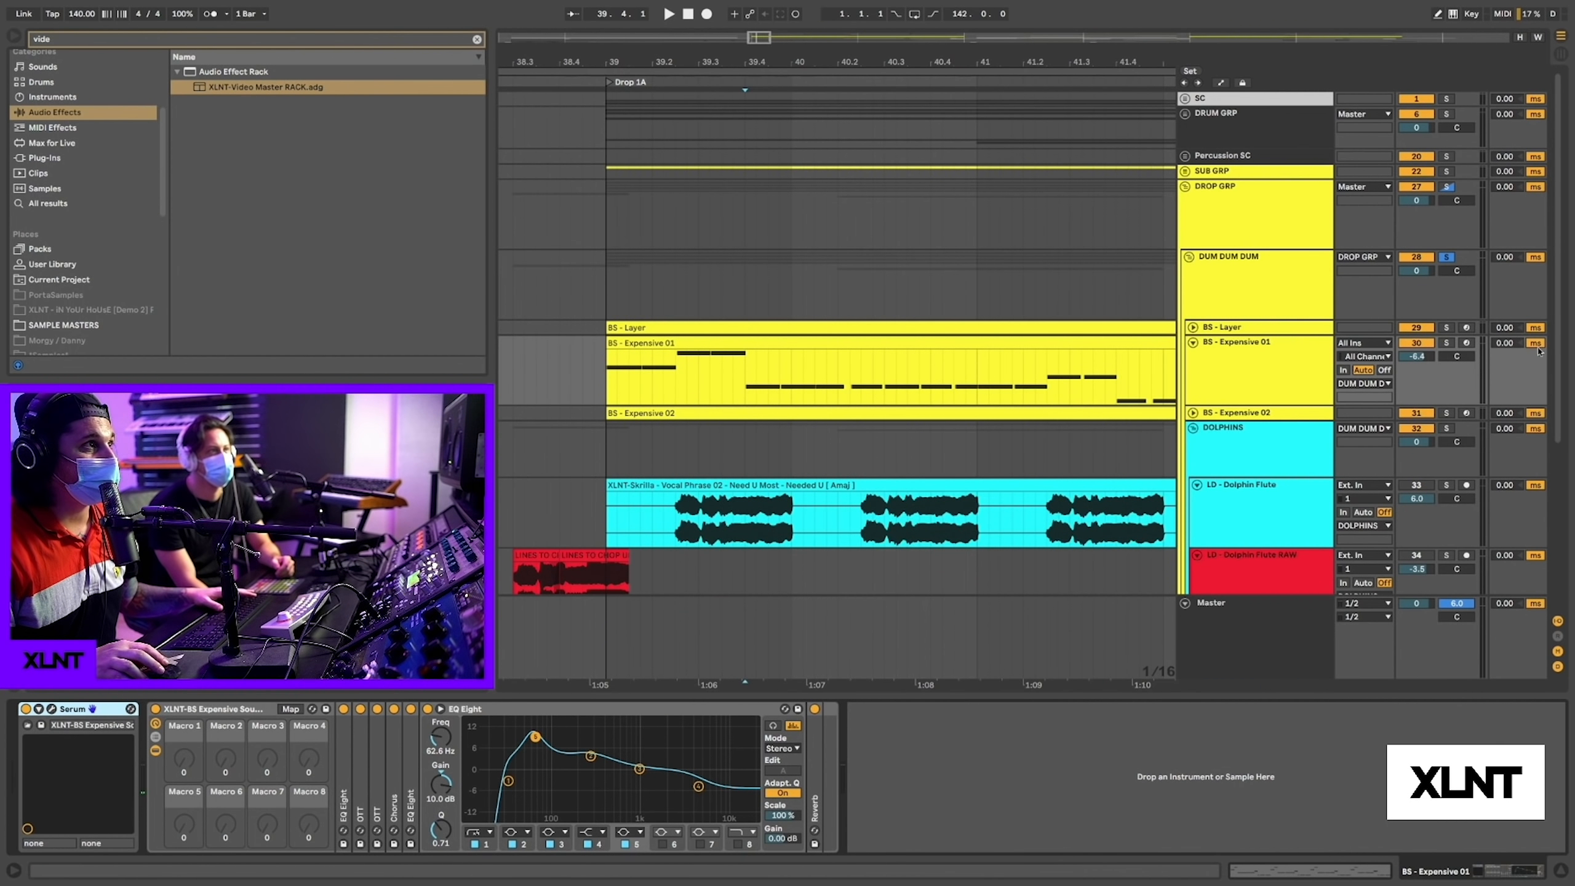
- Solo the BS - Expensive 02 track and play it from 39.4
left_click(1446, 414)
key("space")
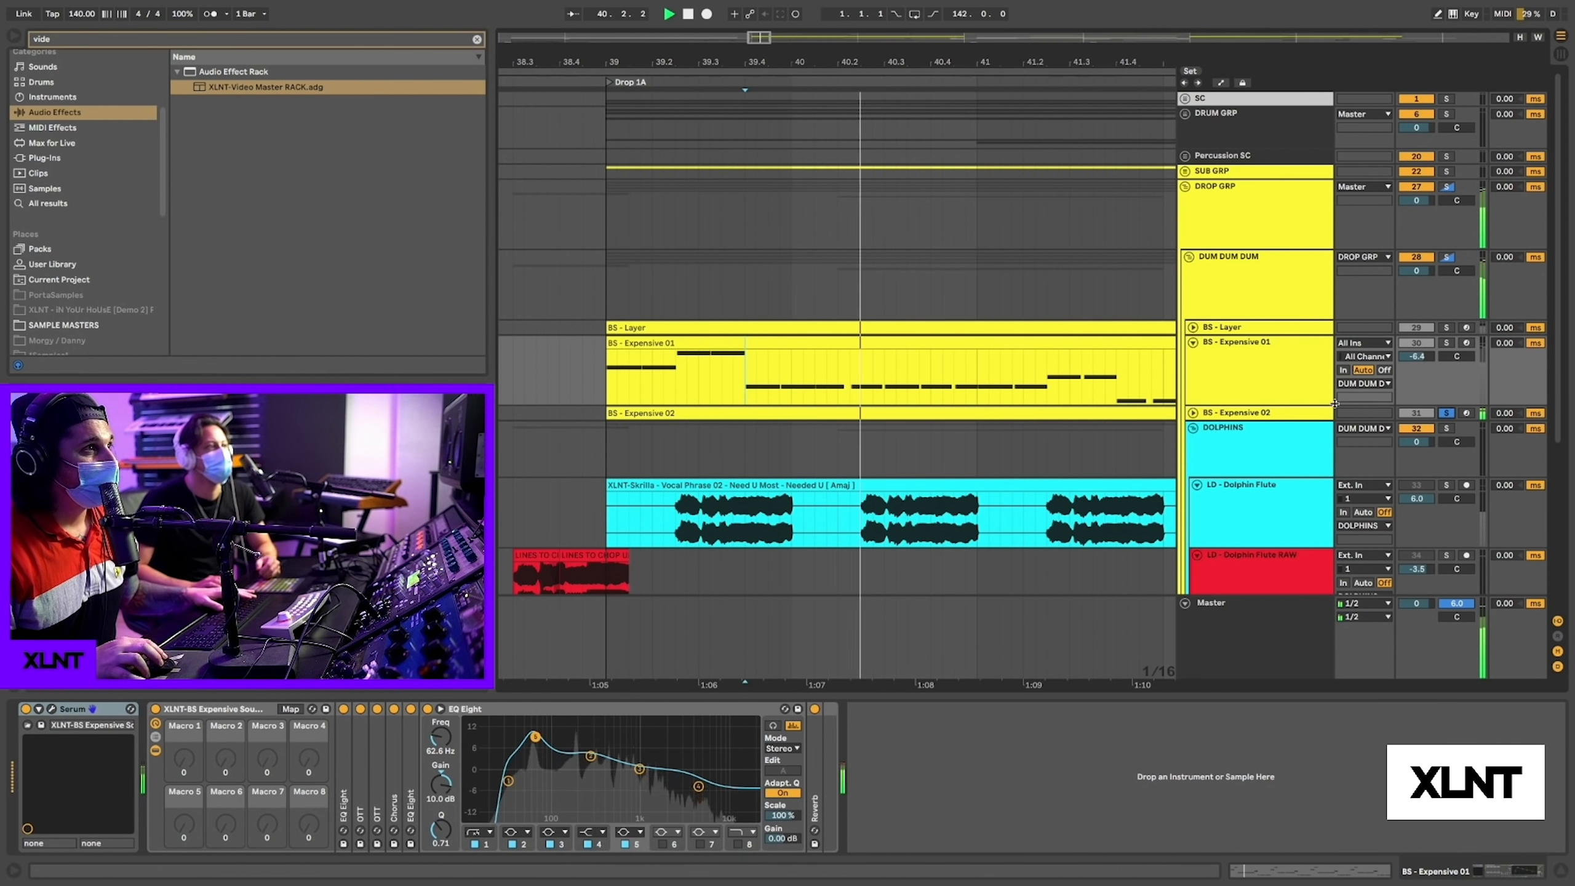
- Fold the Chorus and first Reverb devices on the BS - Expensive 02 track and unsolo the track
left_click(1295, 414)
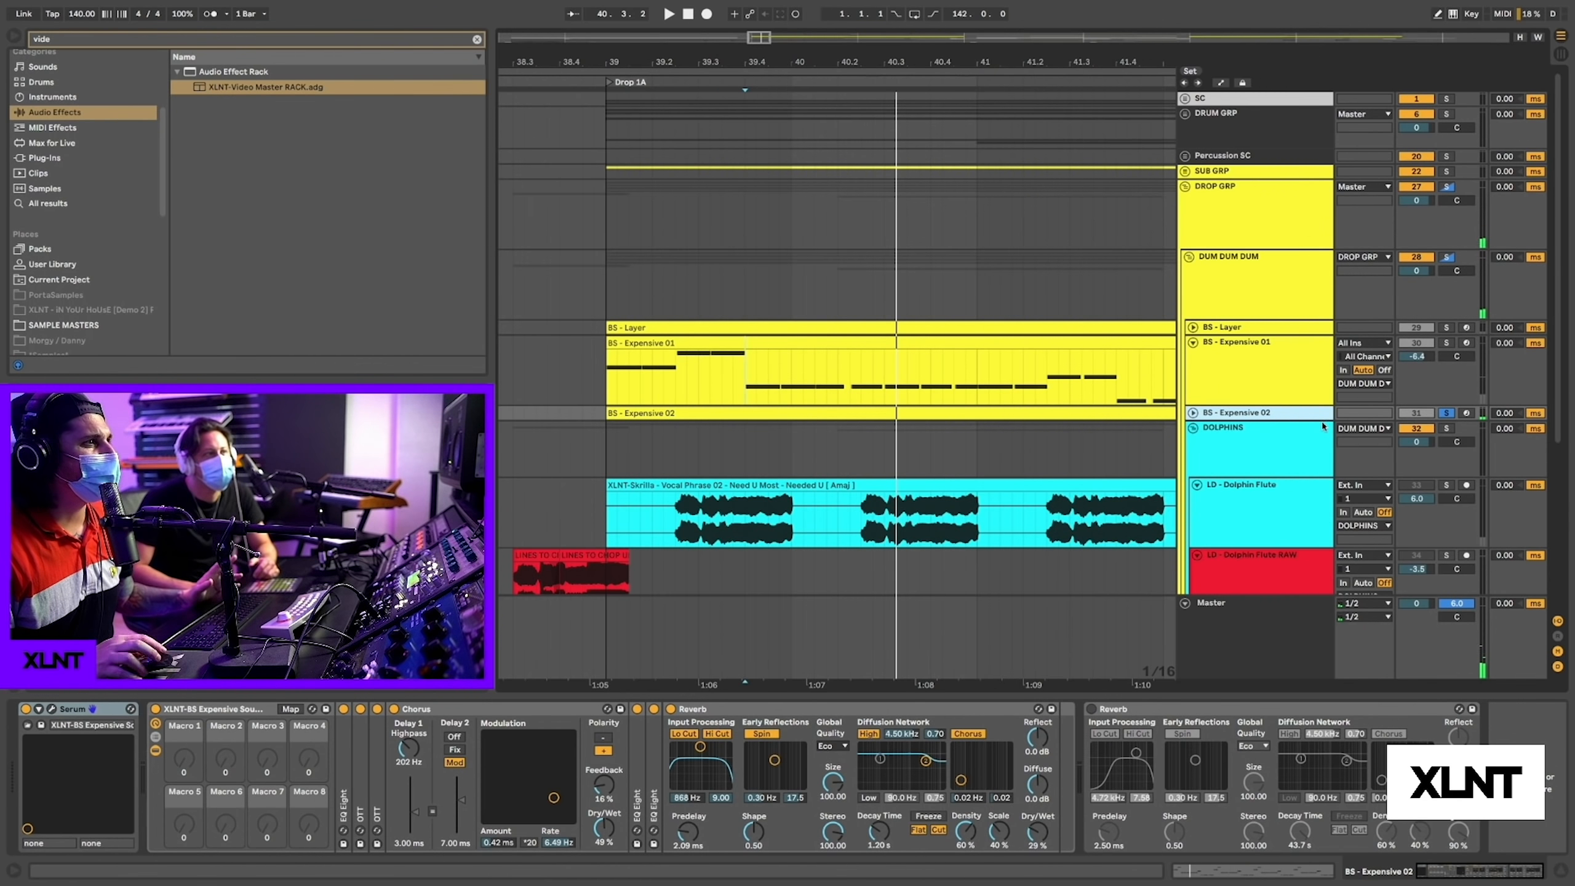
double_click(521, 708)
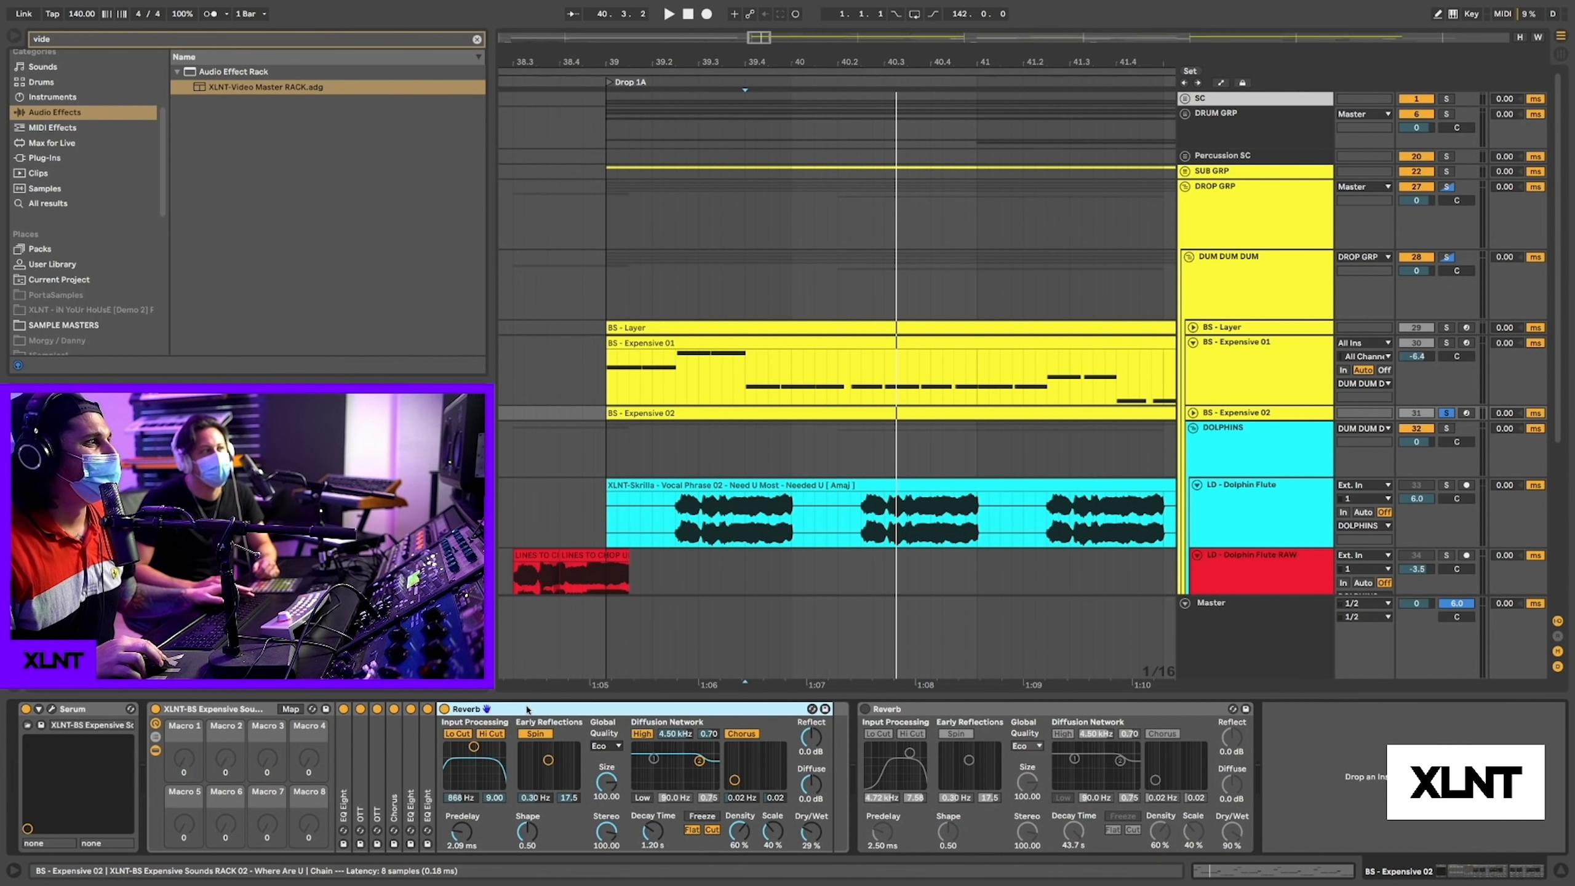
double_click(527, 708)
left_click(1446, 412)
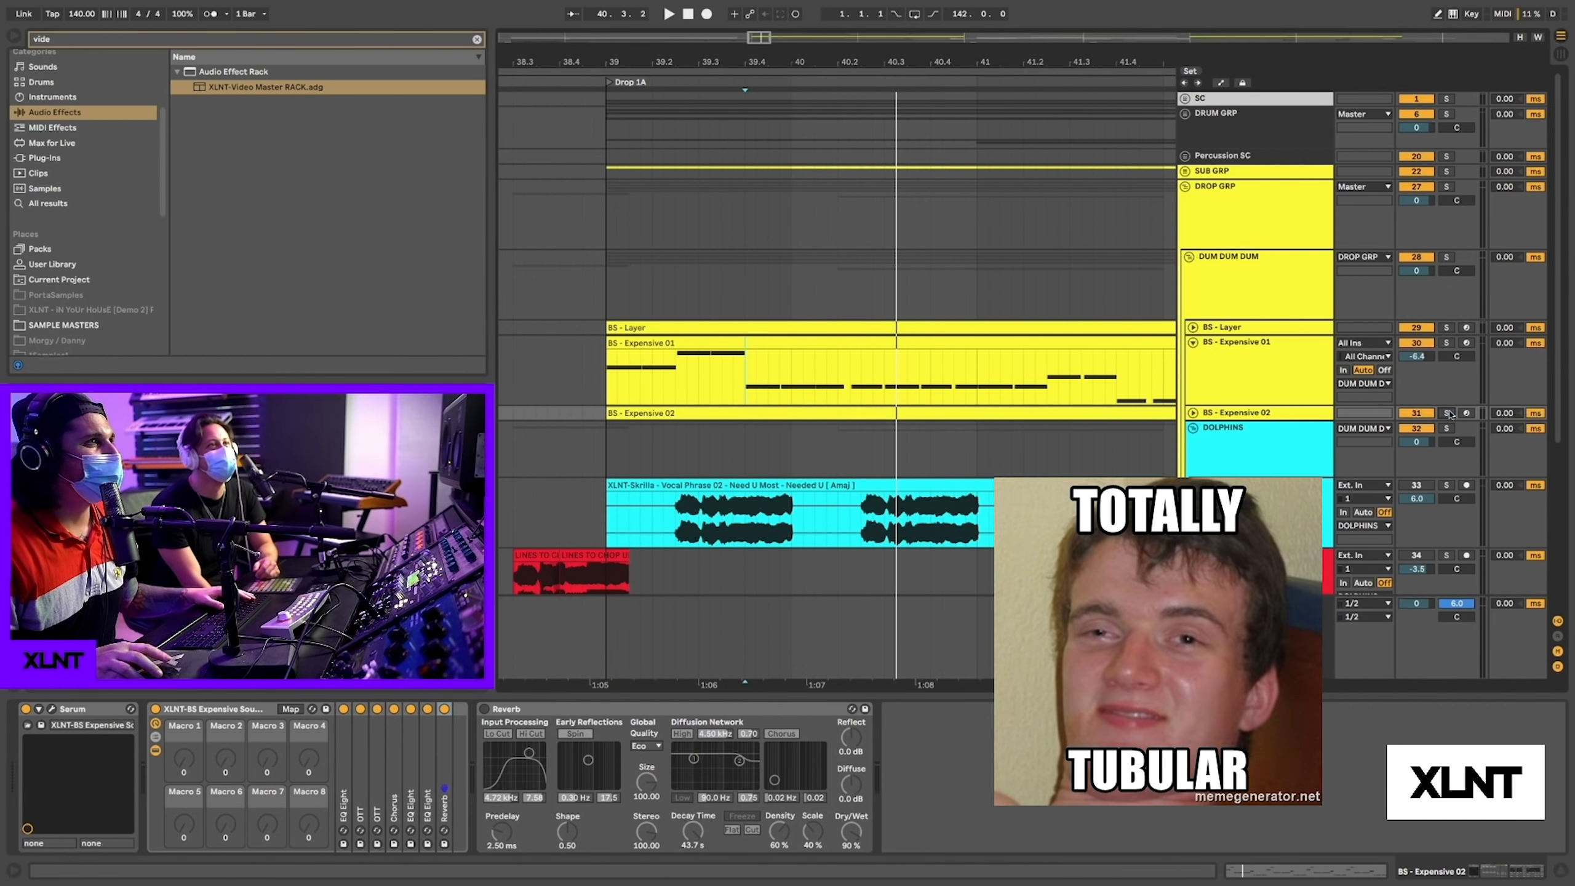
- Solo DRUM GRP, play it from 41.1.1, and add SUB GRP to the solo to hear both together
scroll(1163, 303, "left", 1)
scroll(1163, 303, "left", 1)
scroll(1163, 303, "right", 2)
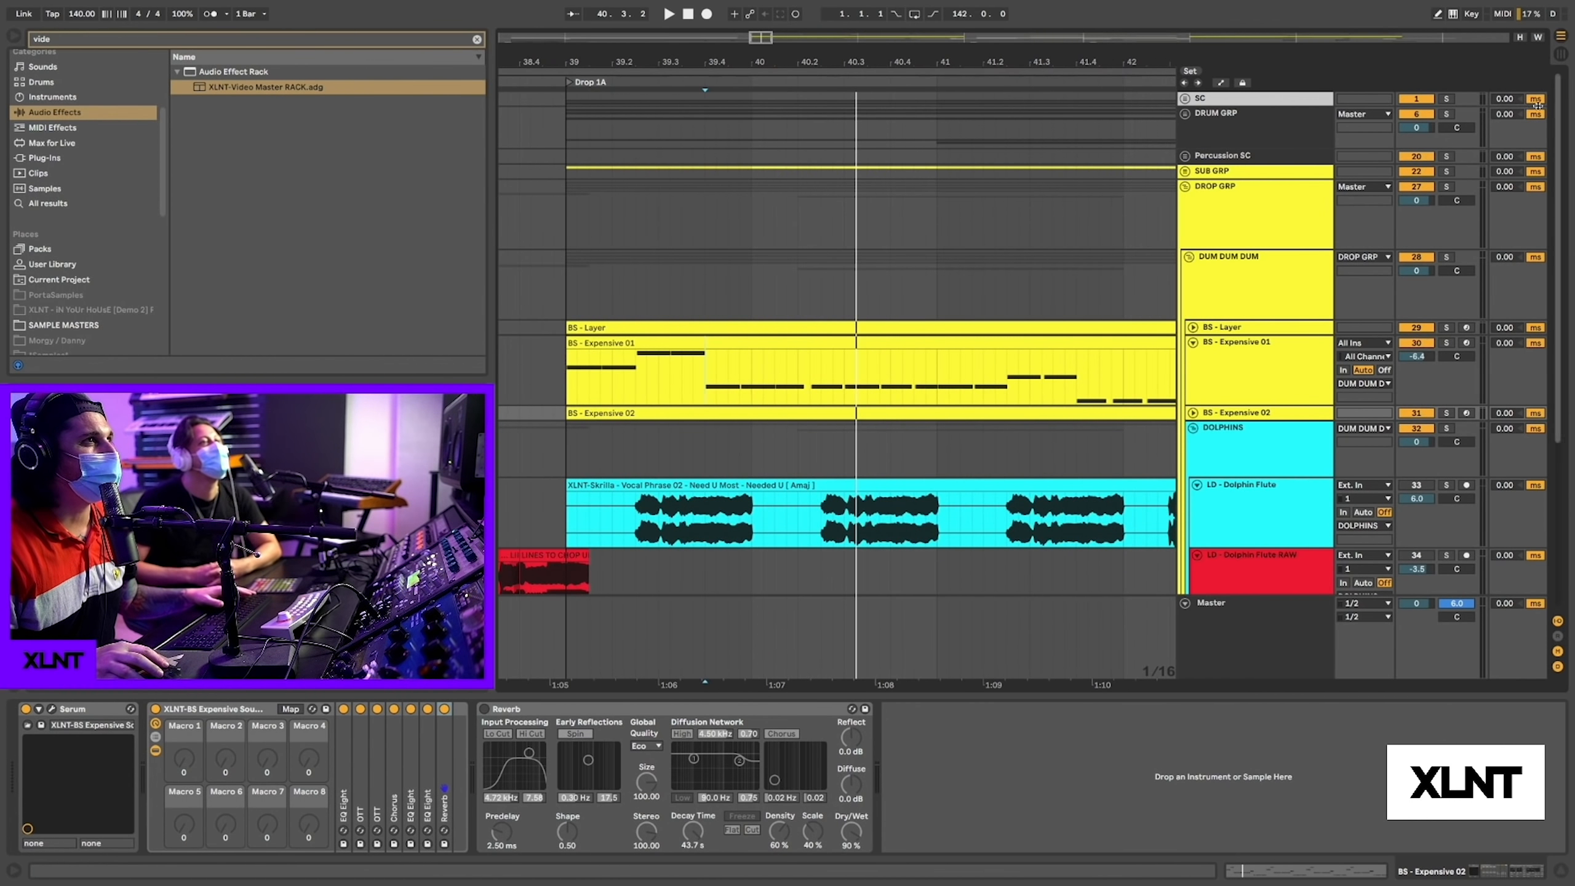
left_click(1446, 115)
left_click(939, 131)
key("space")
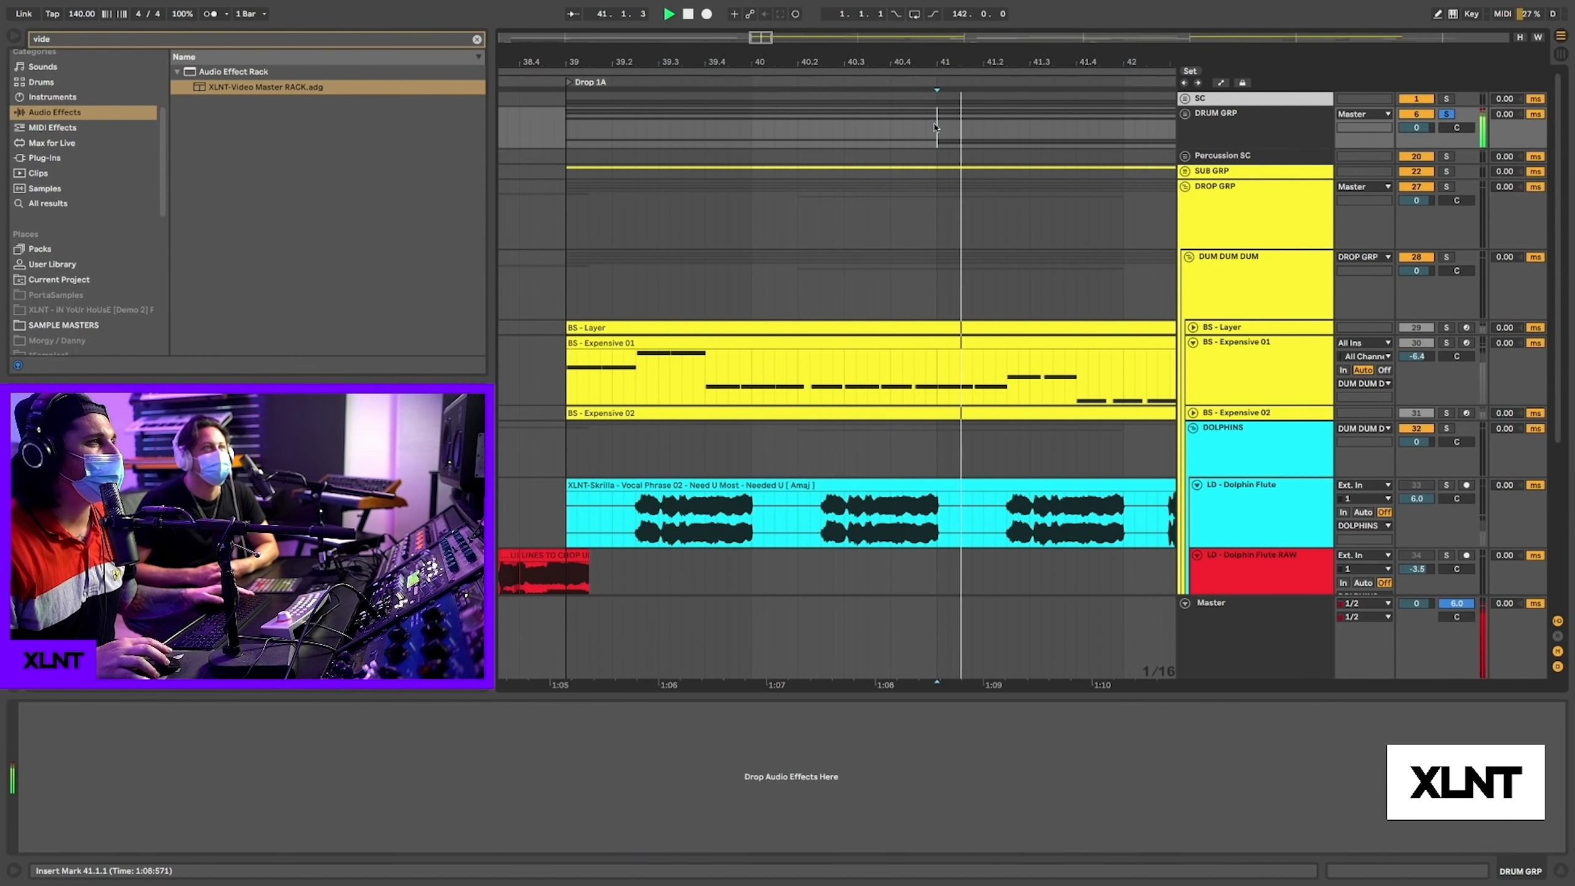
left_click(1446, 171, "super")
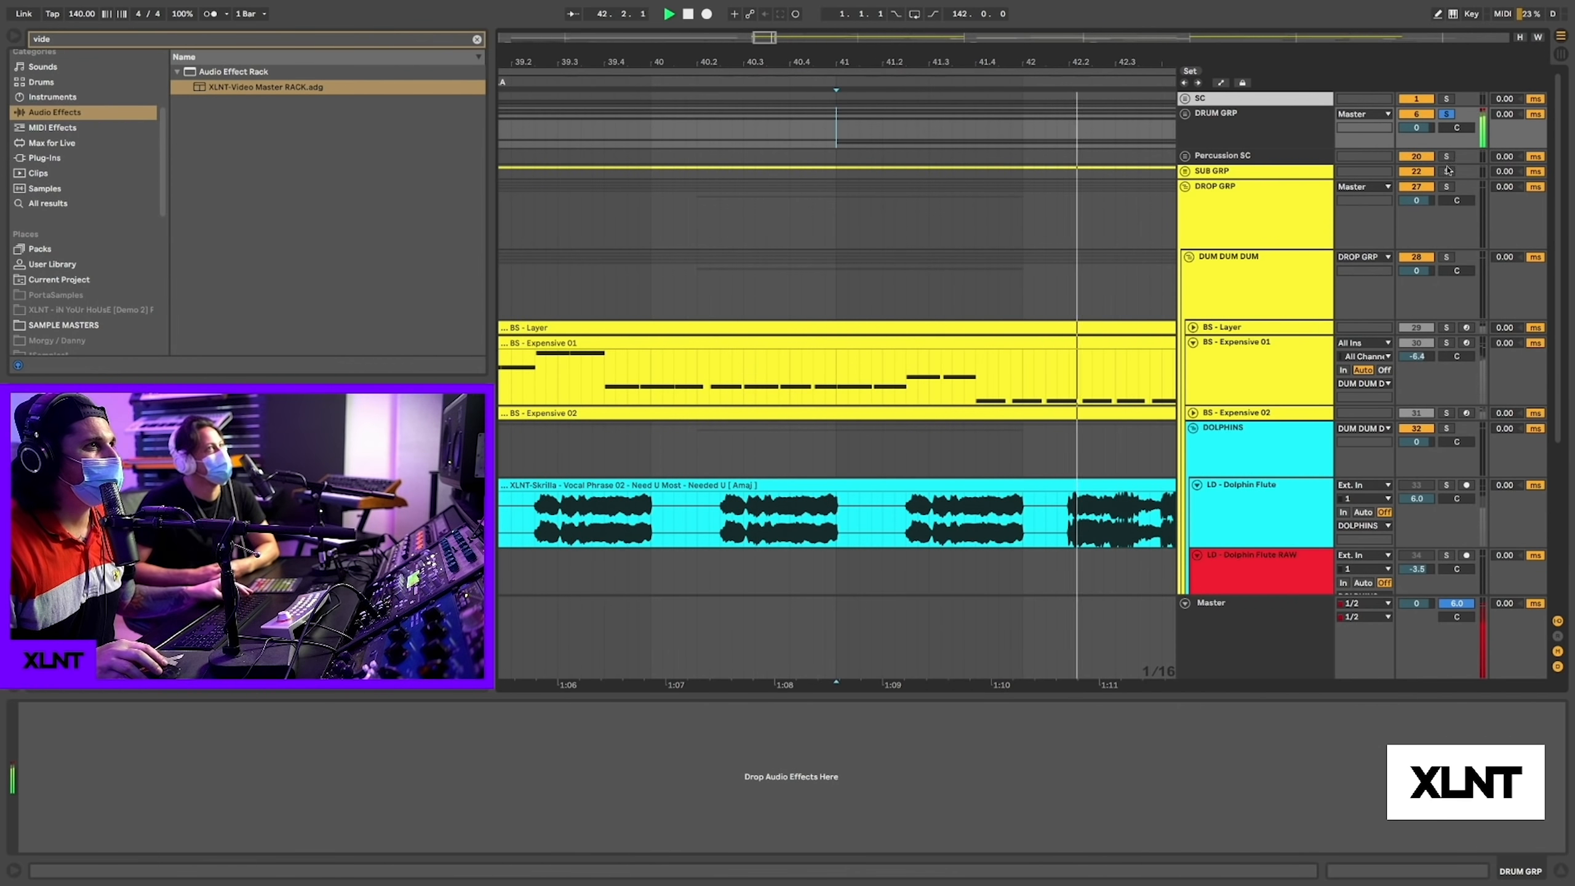
left_click_drag(1067, 66, 1068, 19)
scroll(1095, 154, "right", 5)
scroll(1095, 154, "right", 4)
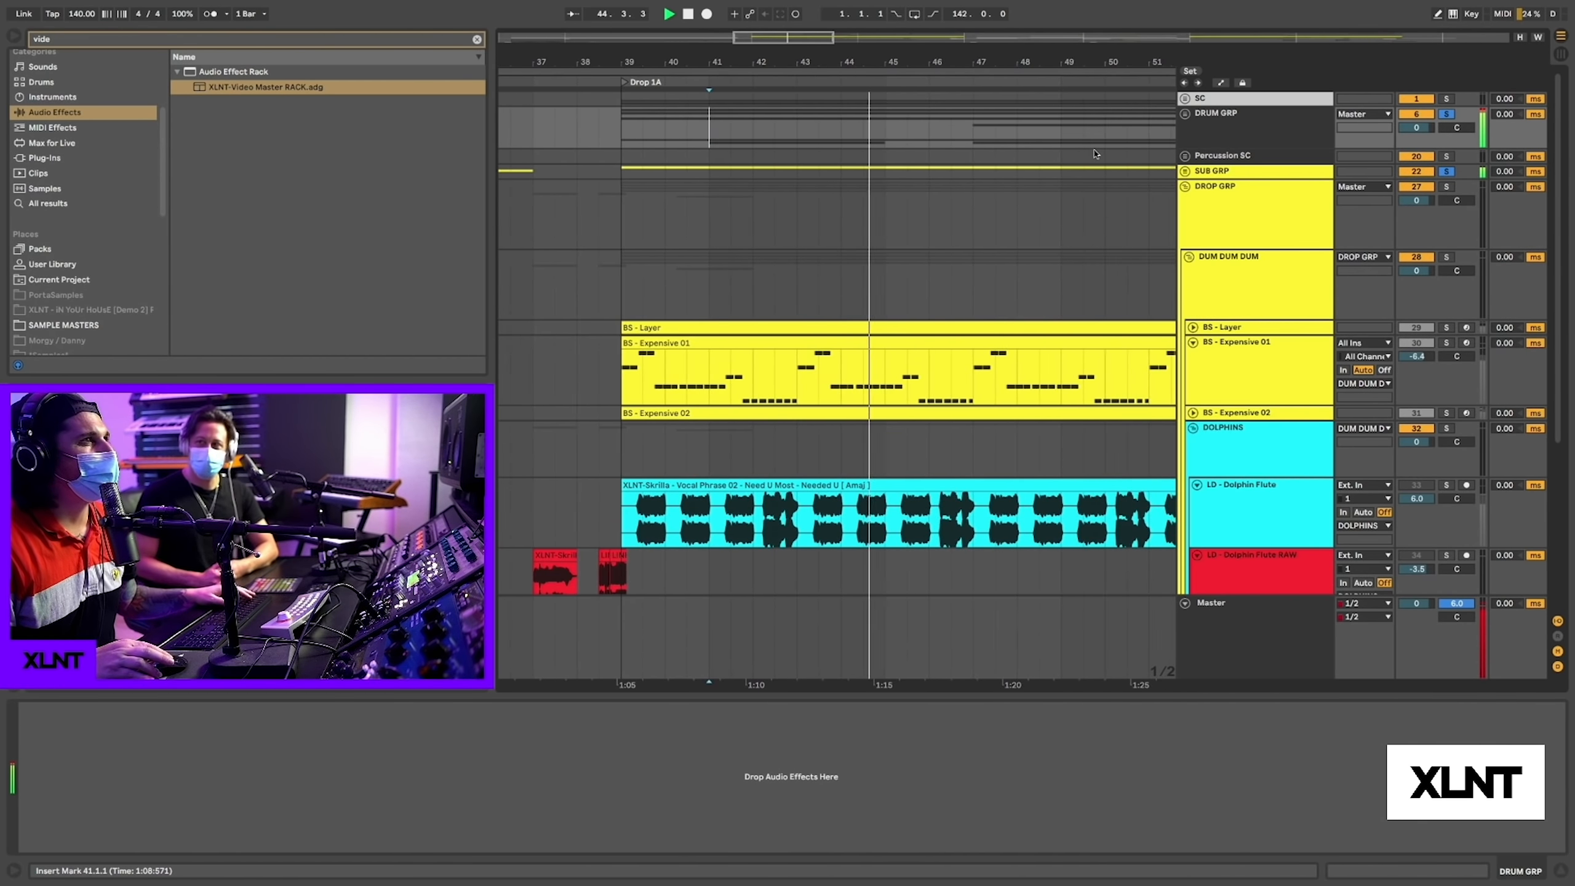
scroll(1240, 182, "right", 5)
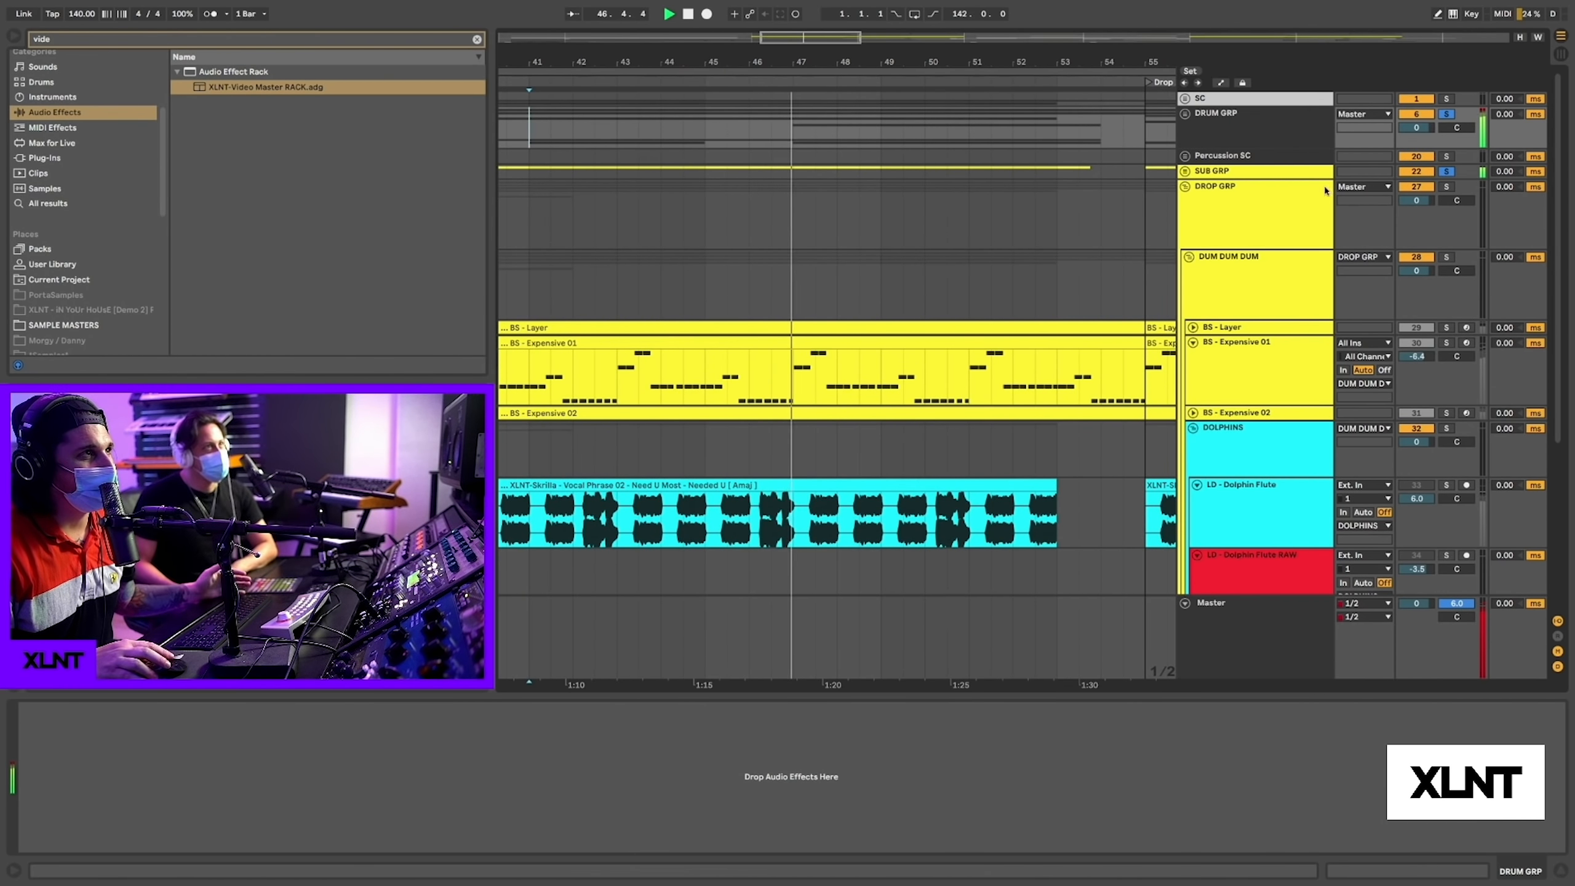
- Clear the solos and play the full mix from the first chopped clip at 40.2.1 on LD - Dolphin Flute EXPERIMENT
scroll(858, 210, "down", 3)
scroll(858, 210, "down", 1)
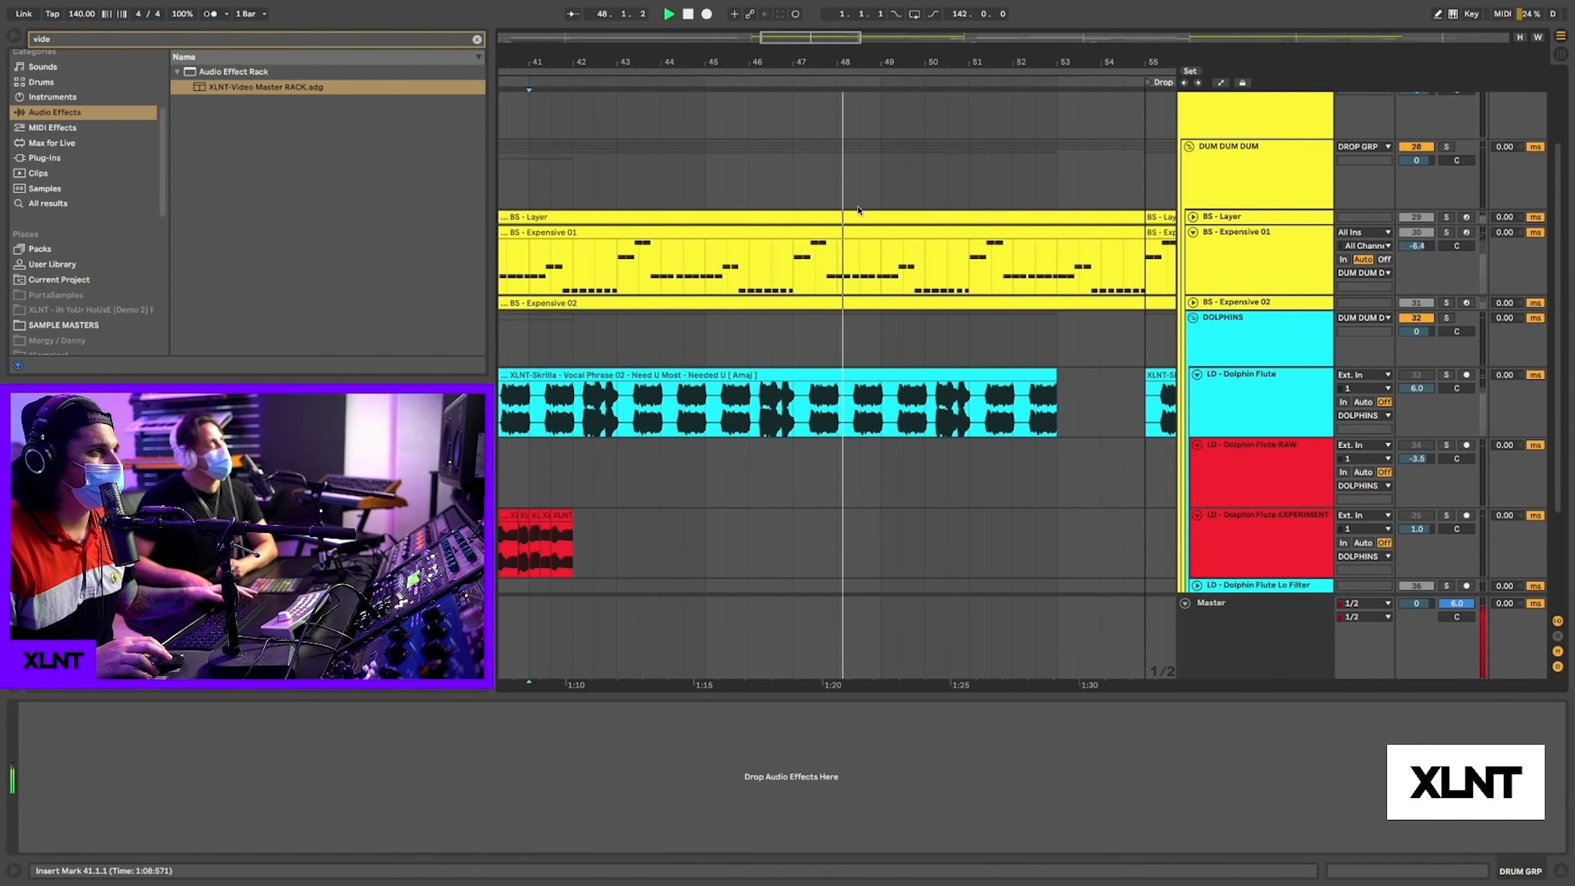
scroll(859, 210, "left", 1)
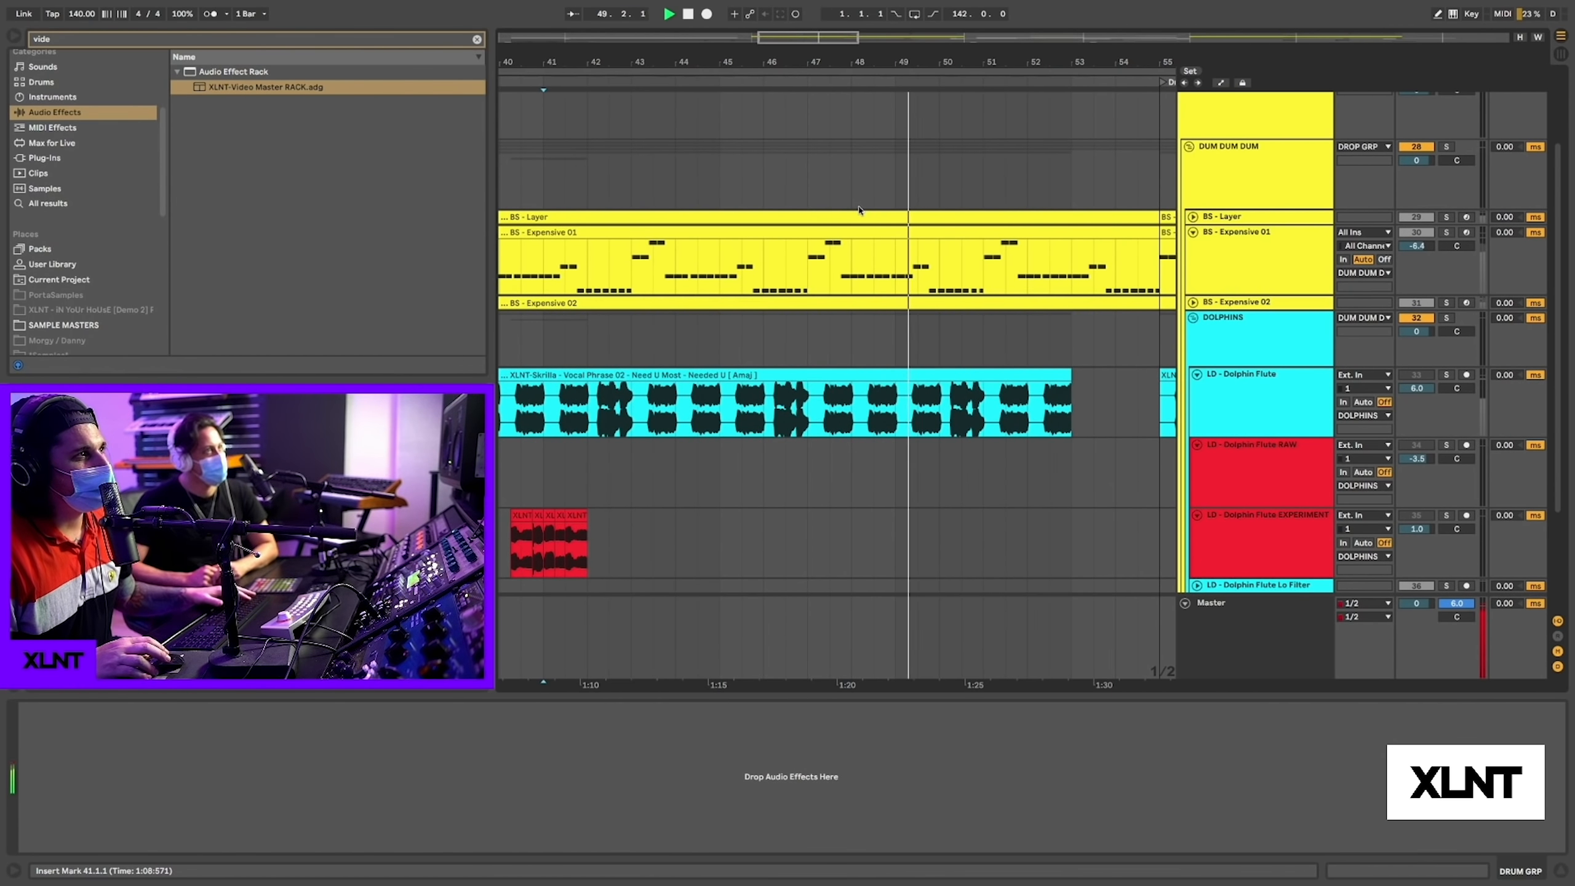
scroll(782, 476, "left", 7)
left_click_drag(783, 545, 760, 545)
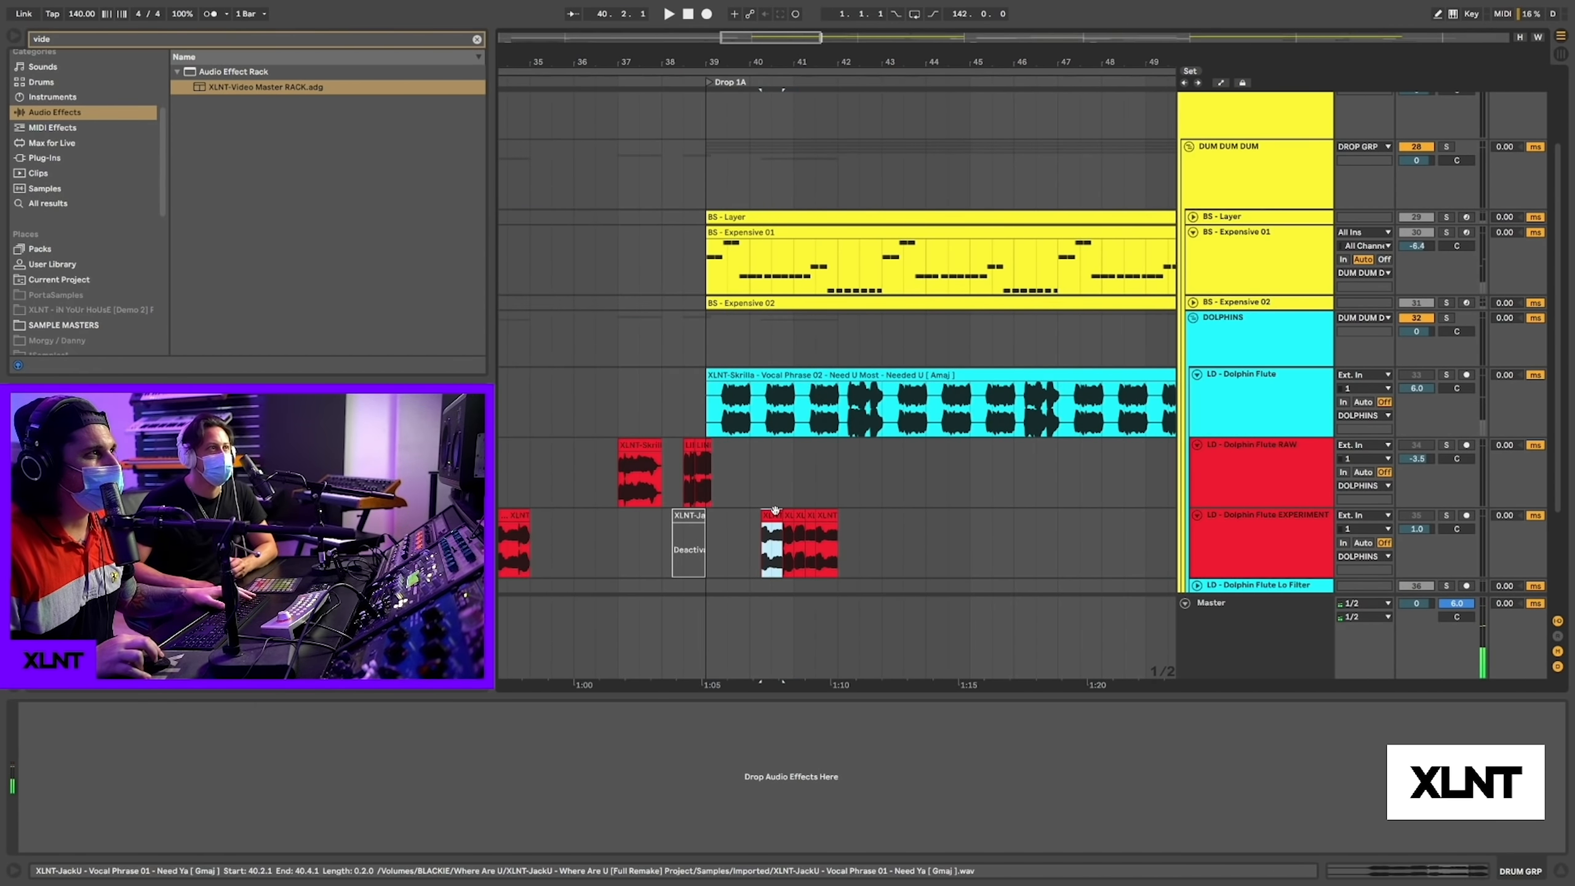
left_click(1446, 516)
key("space")
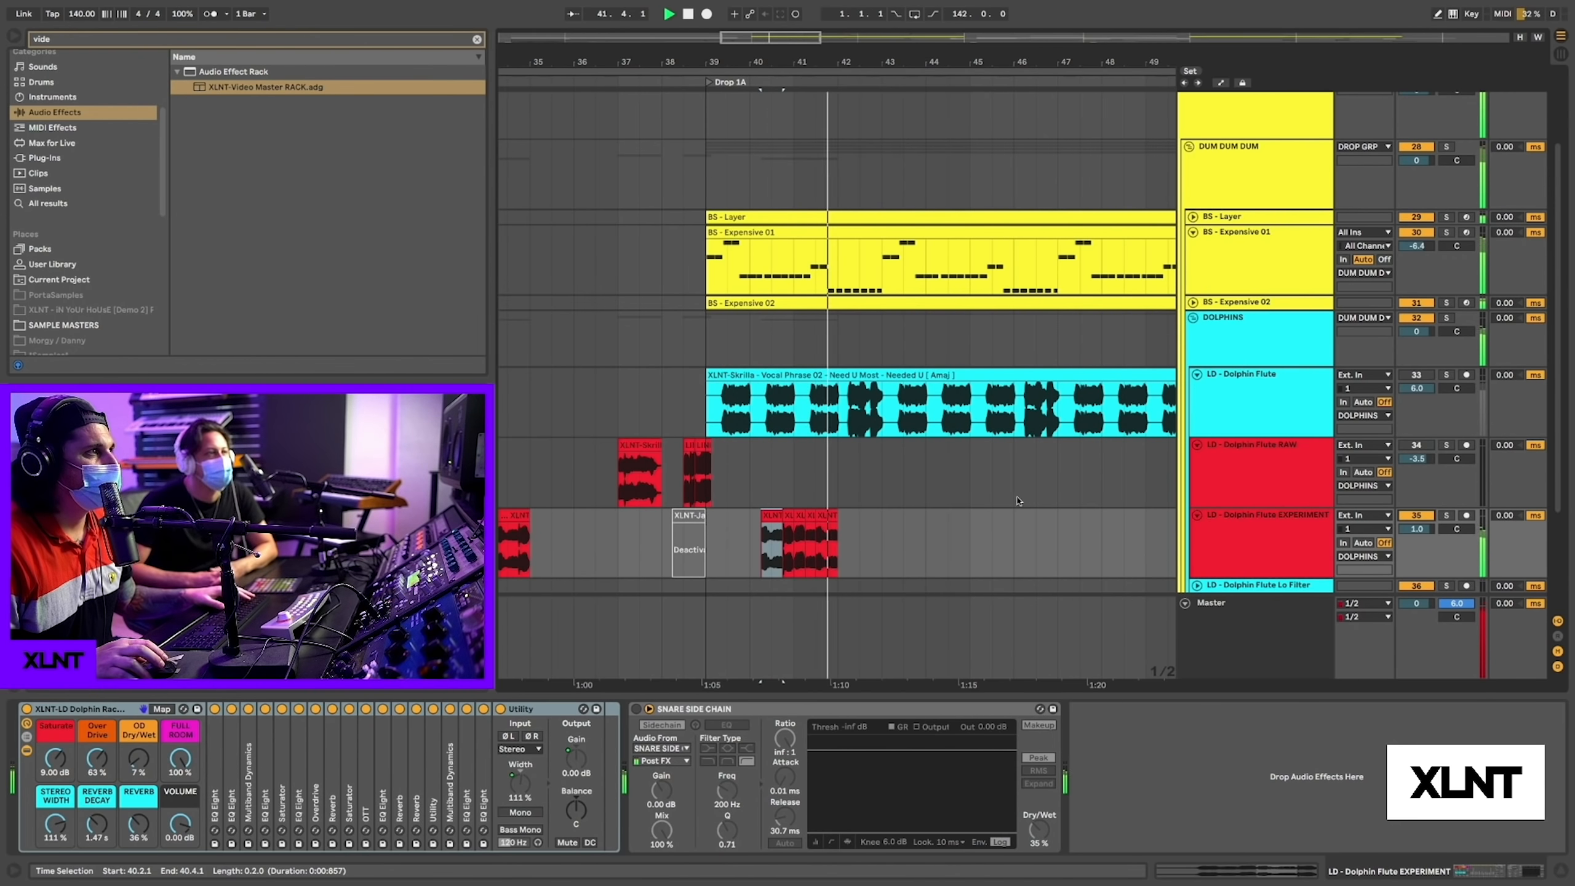
key("space")
key("space")
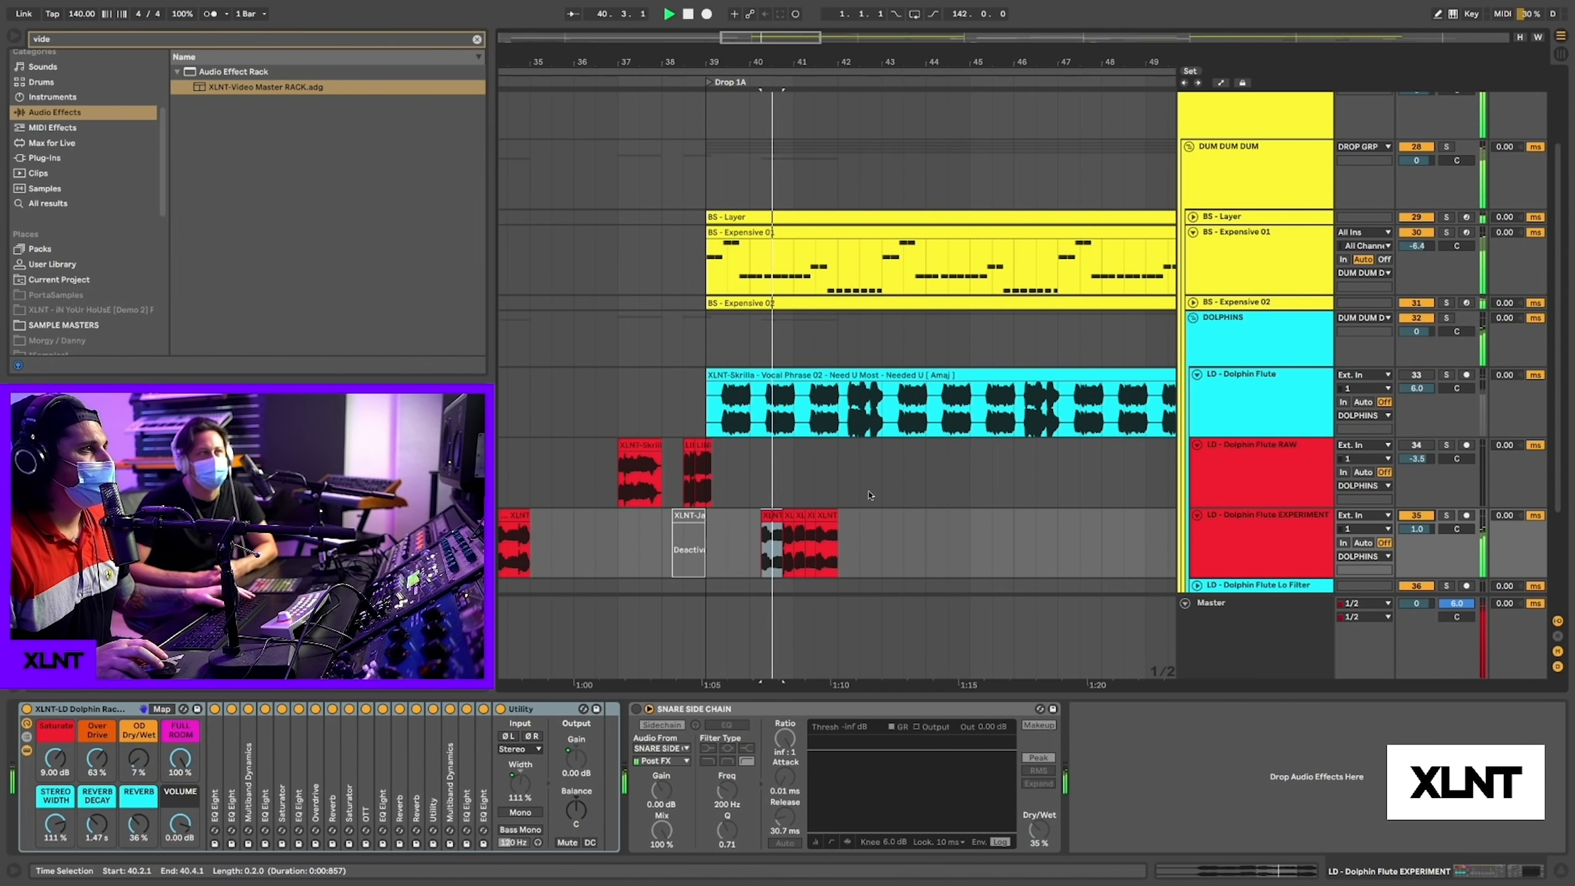
- Duplicate the 39.1.1 to 43.1.1 range of LD - Dolphin Flute EXPERIMENT into the following four bars
left_click(709, 545)
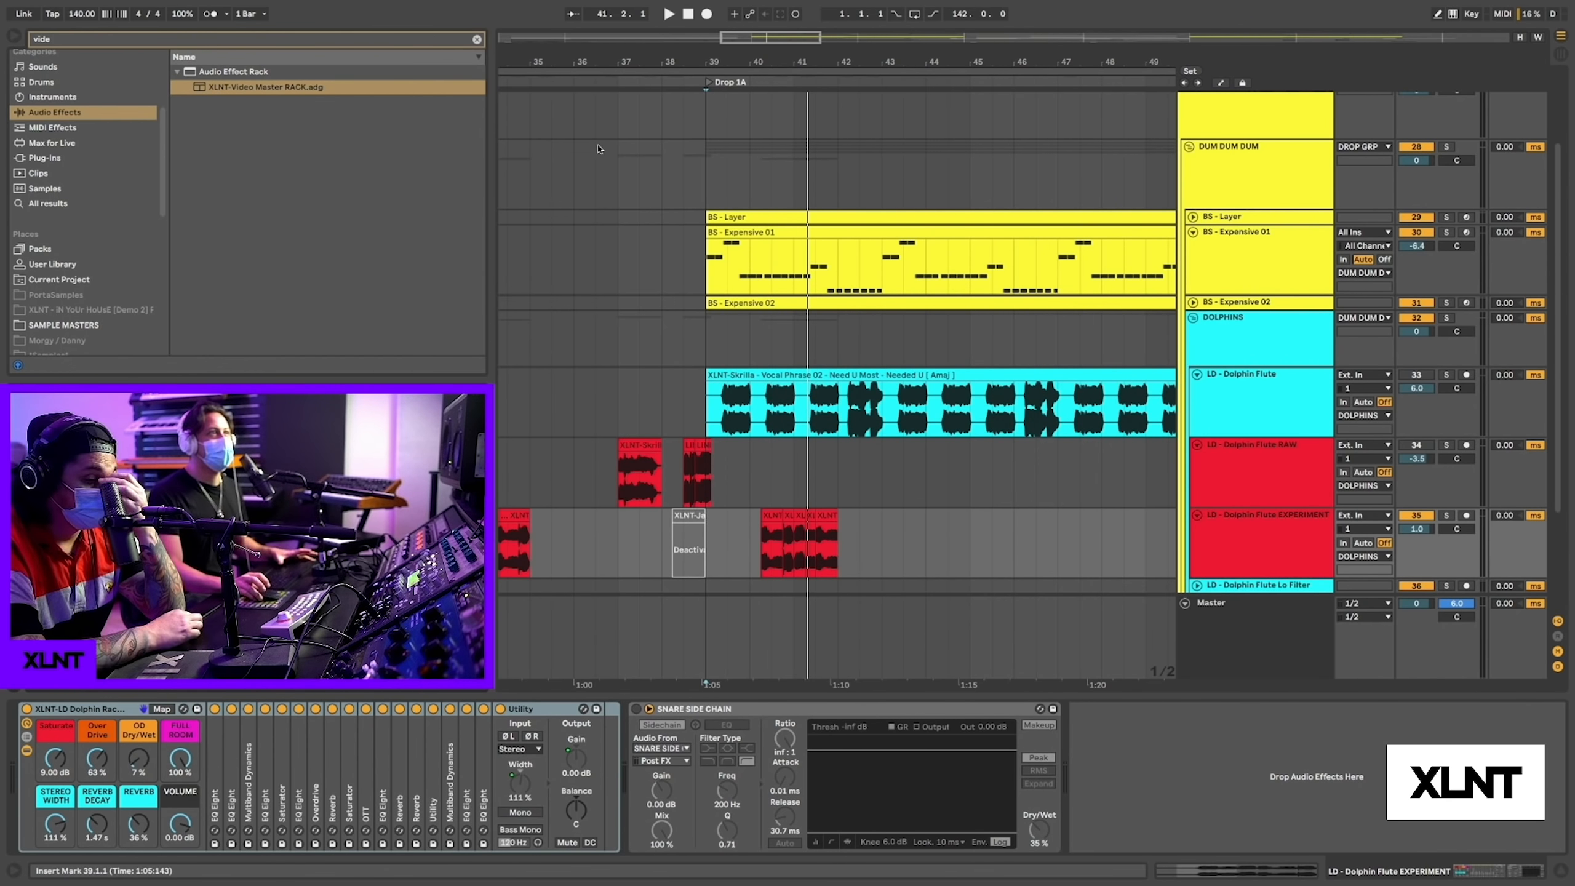
mouse_move(709, 72)
left_mouse_down()
mouse_move(708, 99)
mouse_move(708, 75)
left_mouse_up()
scroll(825, 569, "right", 3)
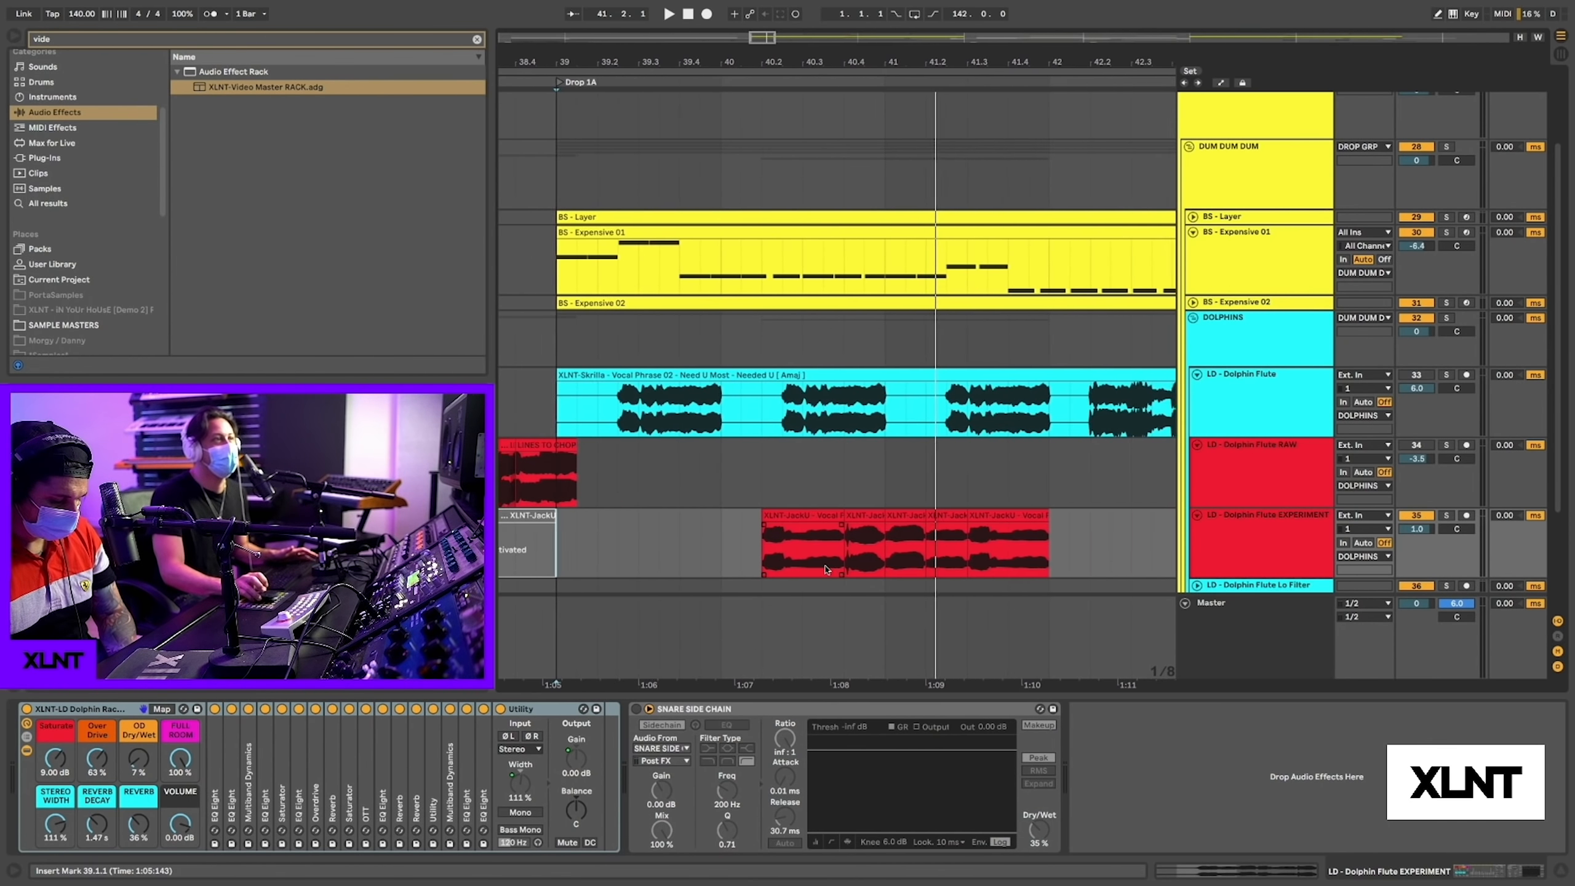
scroll(826, 570, "right", 1)
scroll(826, 569, "left", 3)
scroll(1075, 567, "right", 1)
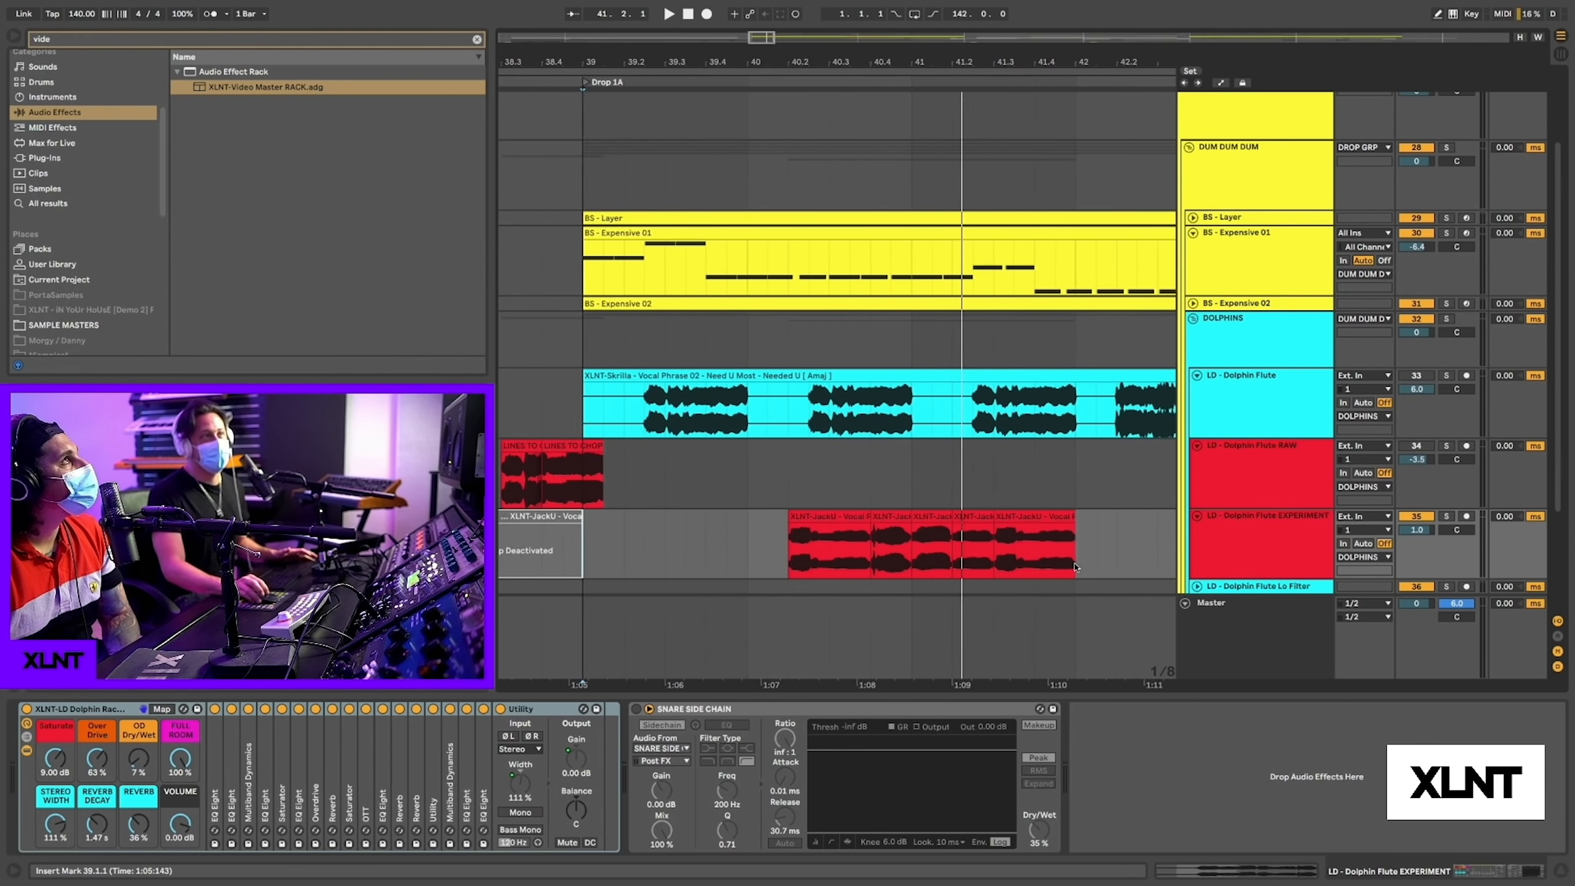
scroll(841, 162, "left", 1)
left_click_drag(822, 62, 822, 56)
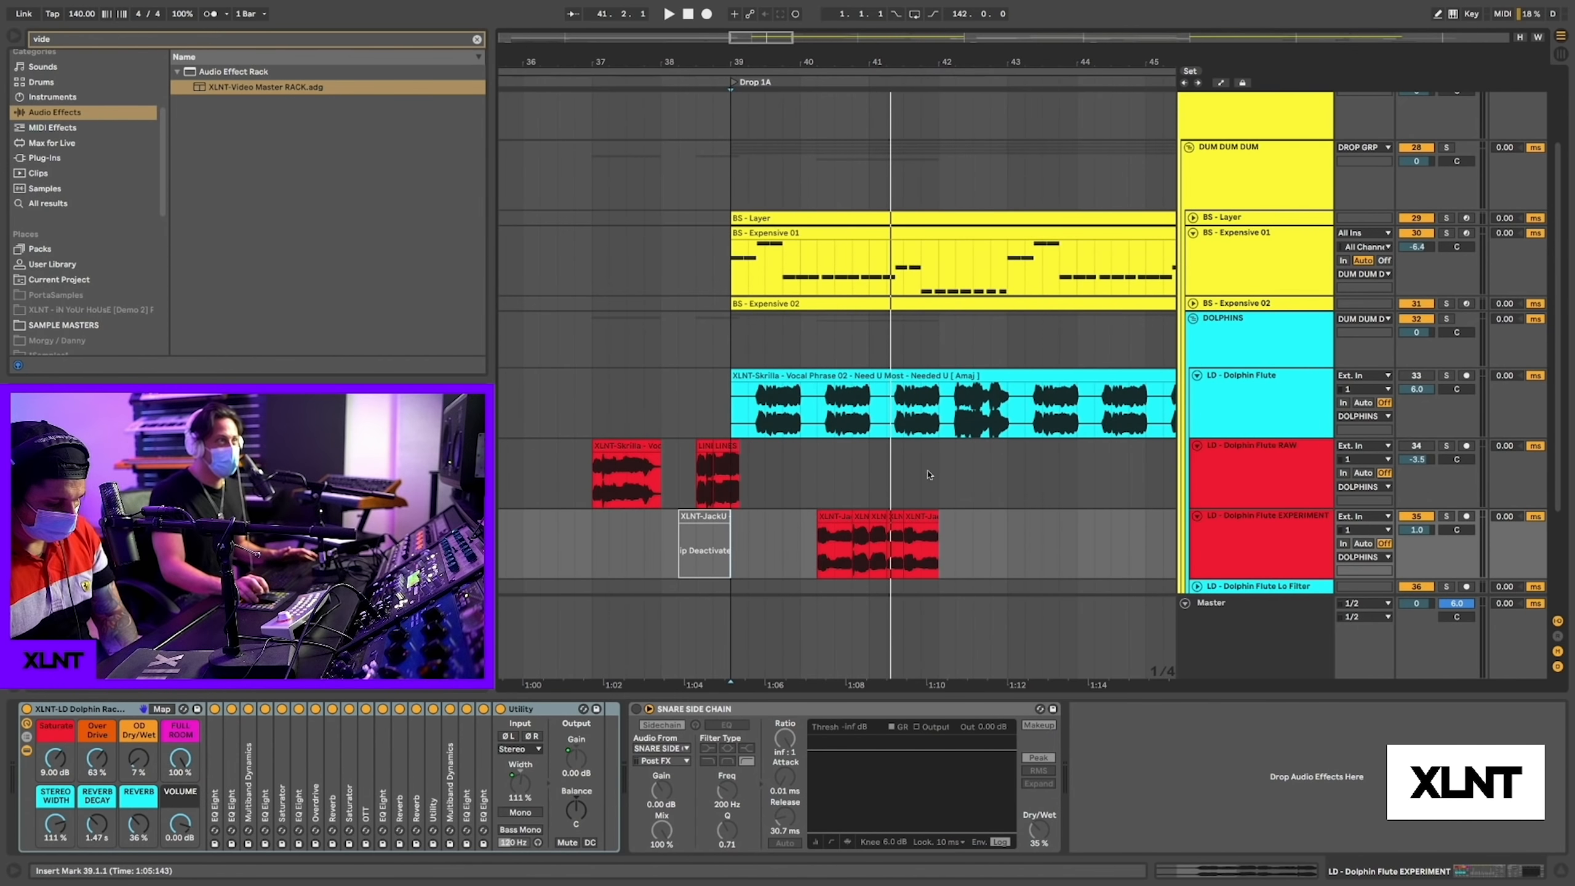
left_click_drag(1011, 549, 733, 558)
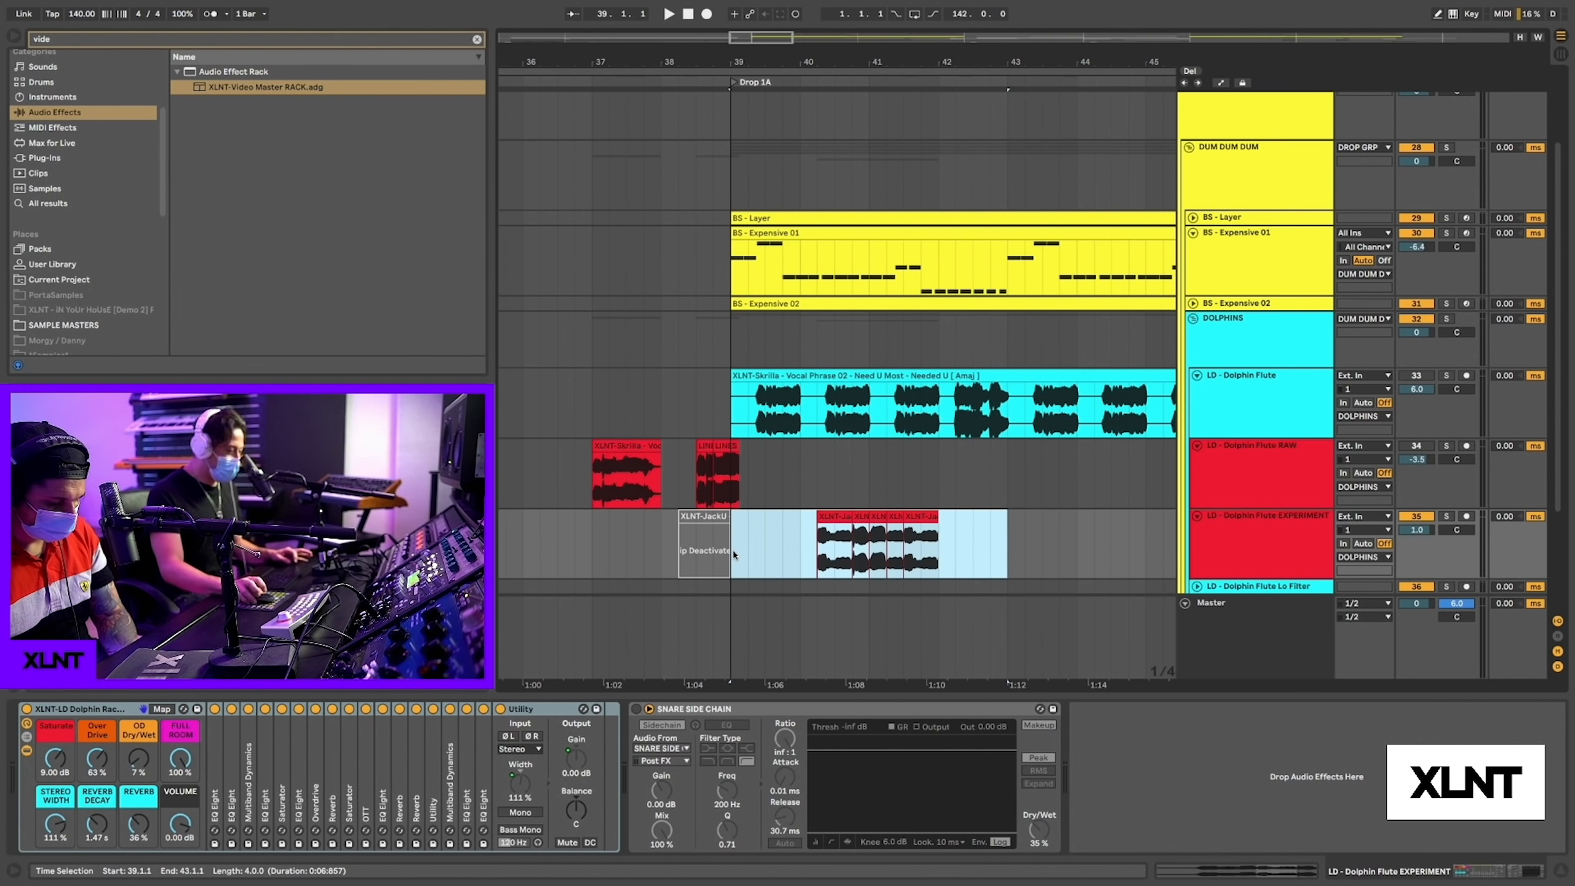
key("ctrl+d")
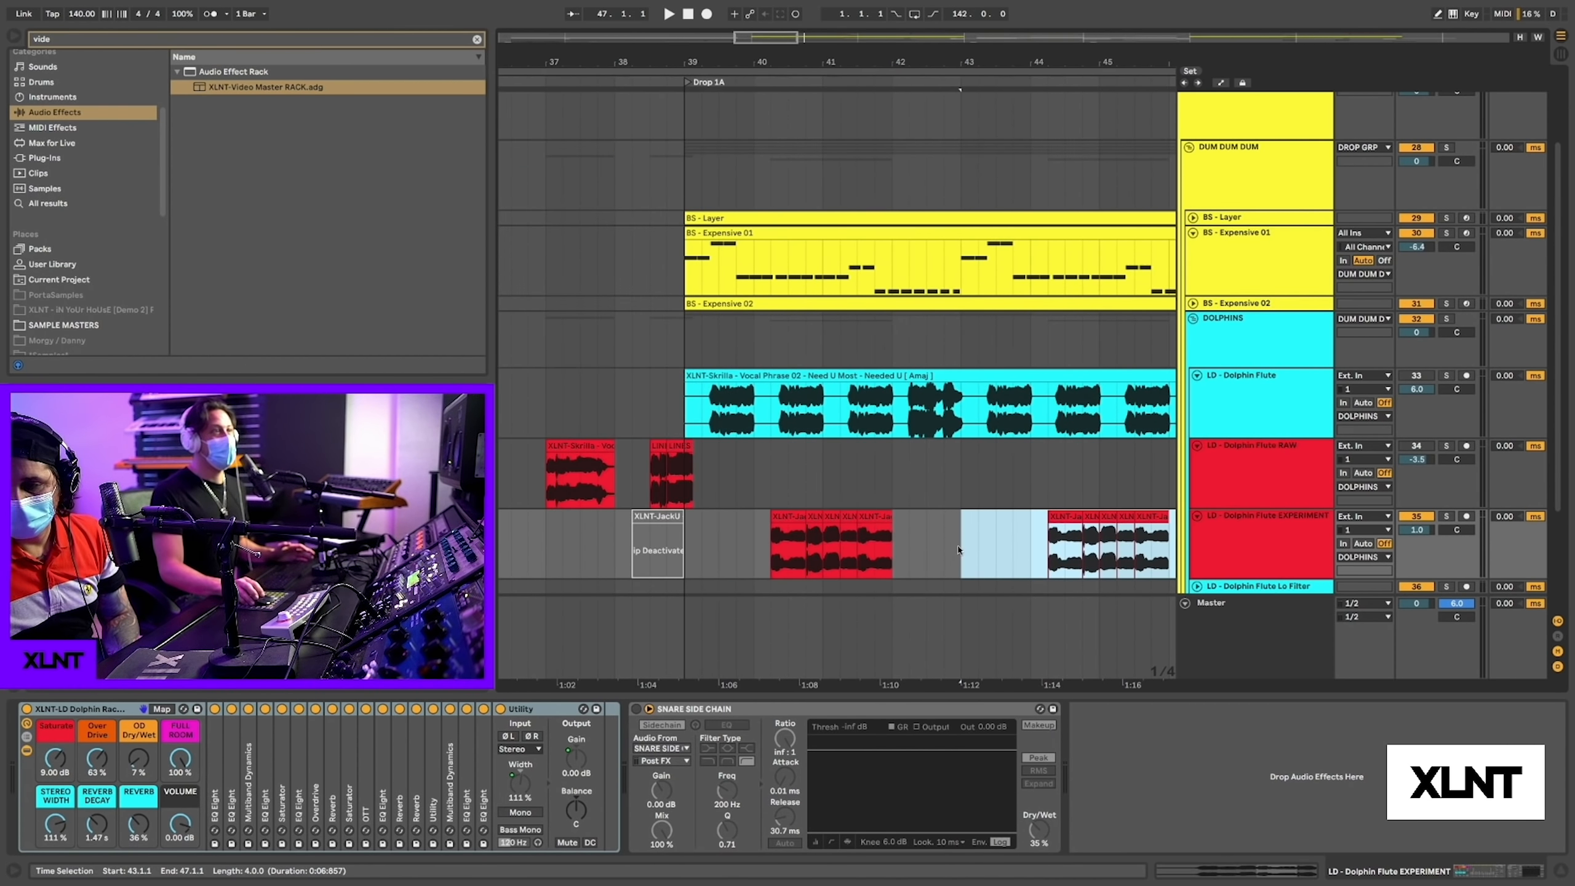
- Delete the chopped clips between 39.1.1 and 43.1.1 and reactivate the vocal clip at 38.2.1
left_click_drag(957, 549, 681, 564)
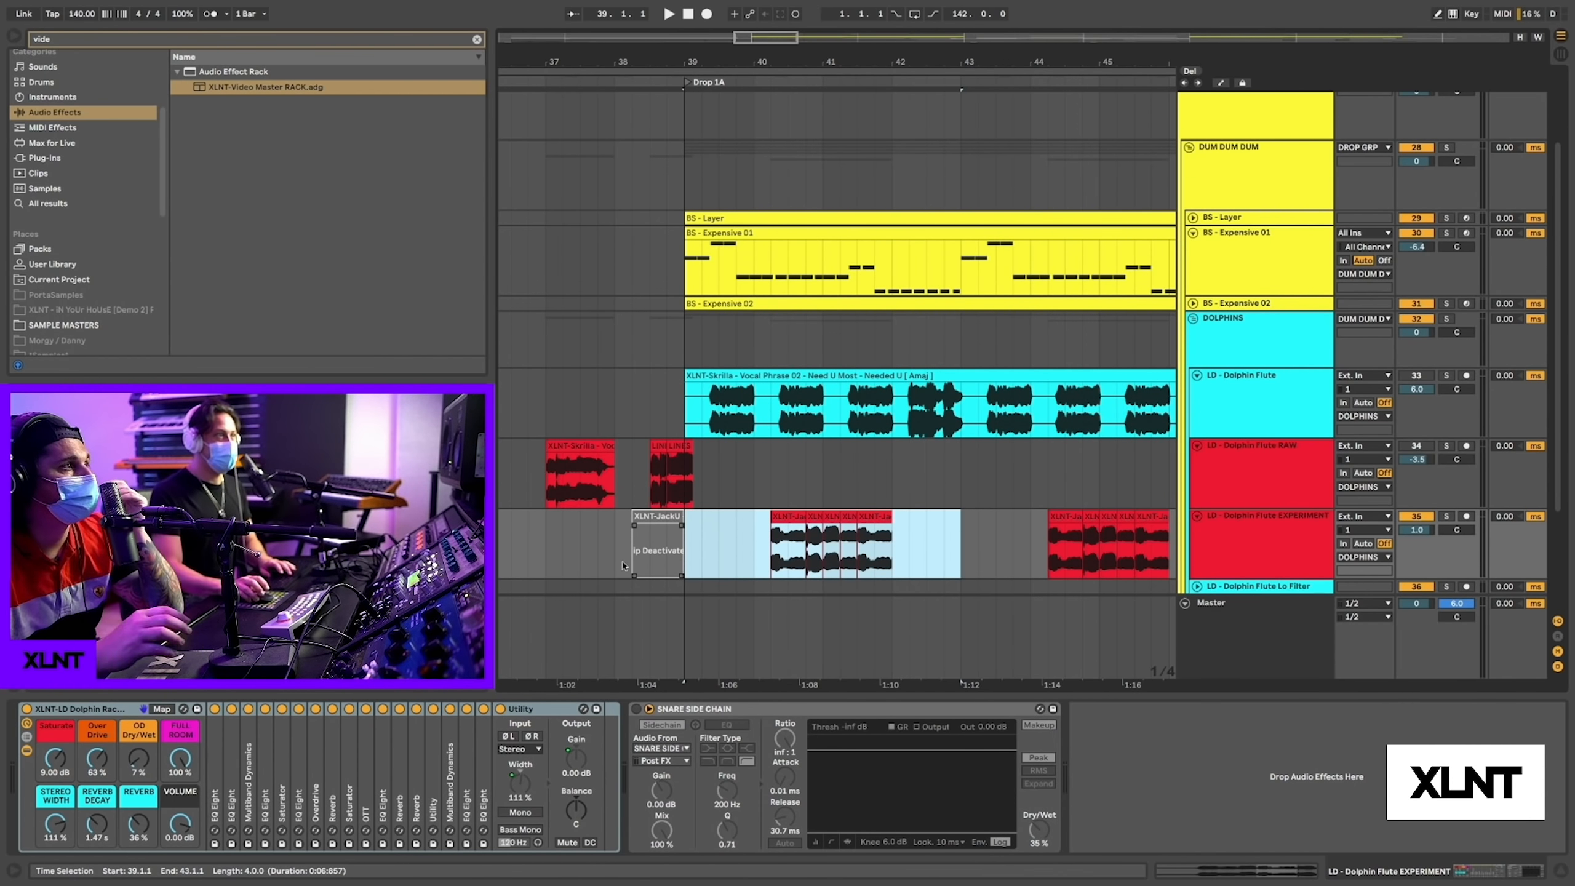
key("Delete")
left_click(655, 517)
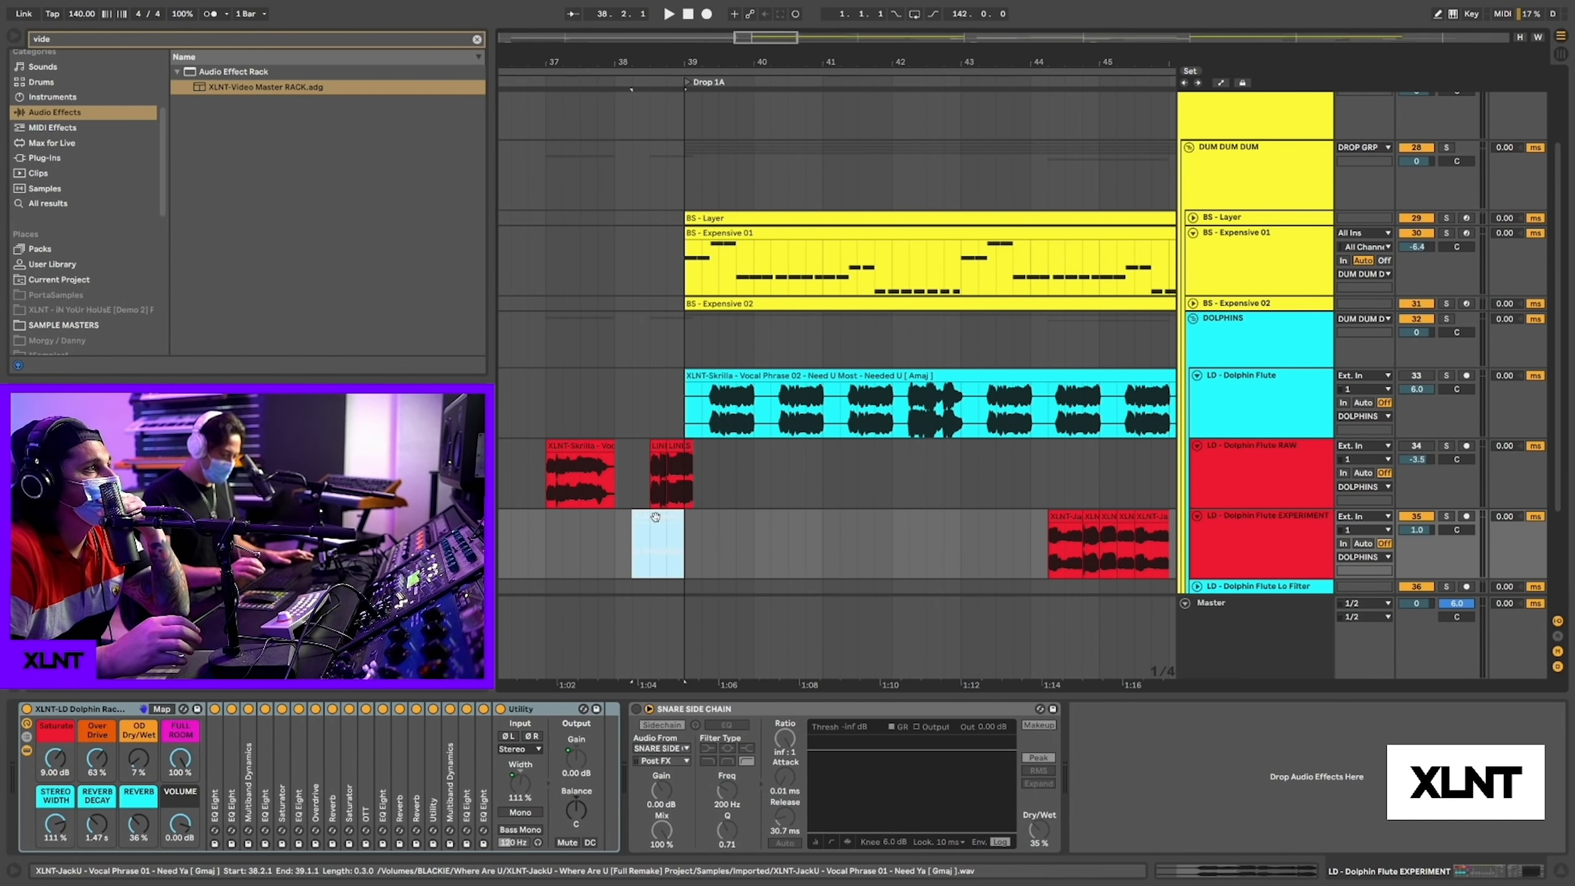
key("0")
- Copy the reactivated vocal clip to 39.3.1 on the same track and place the insert mark at 39.4.1
left_click_drag(658, 68, 675, 310)
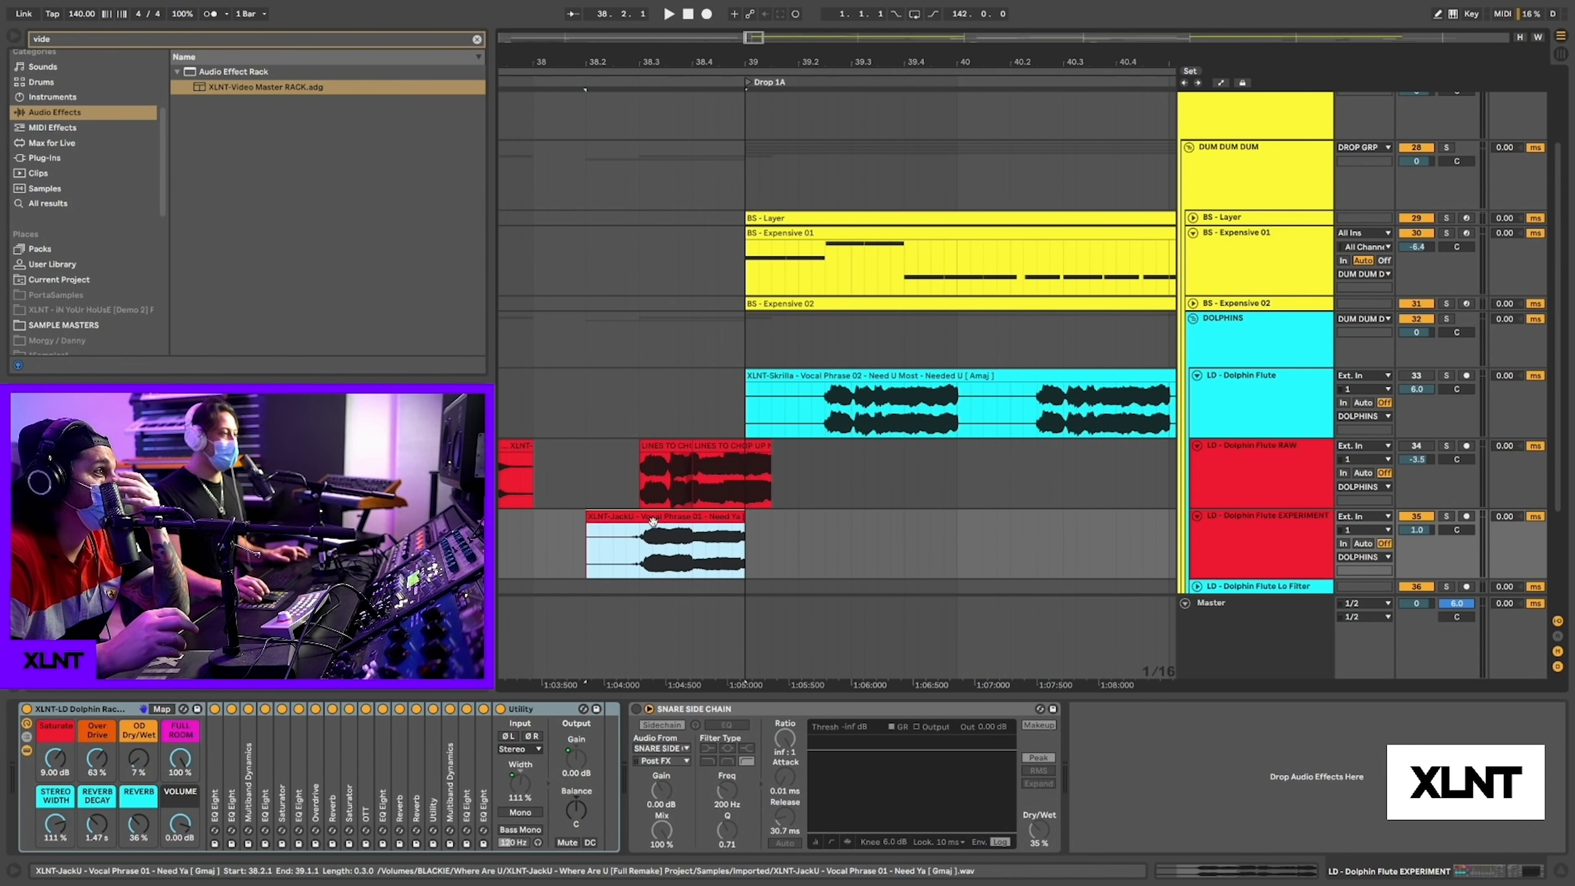
left_click_drag(651, 517, 922, 533)
left_click(920, 535)
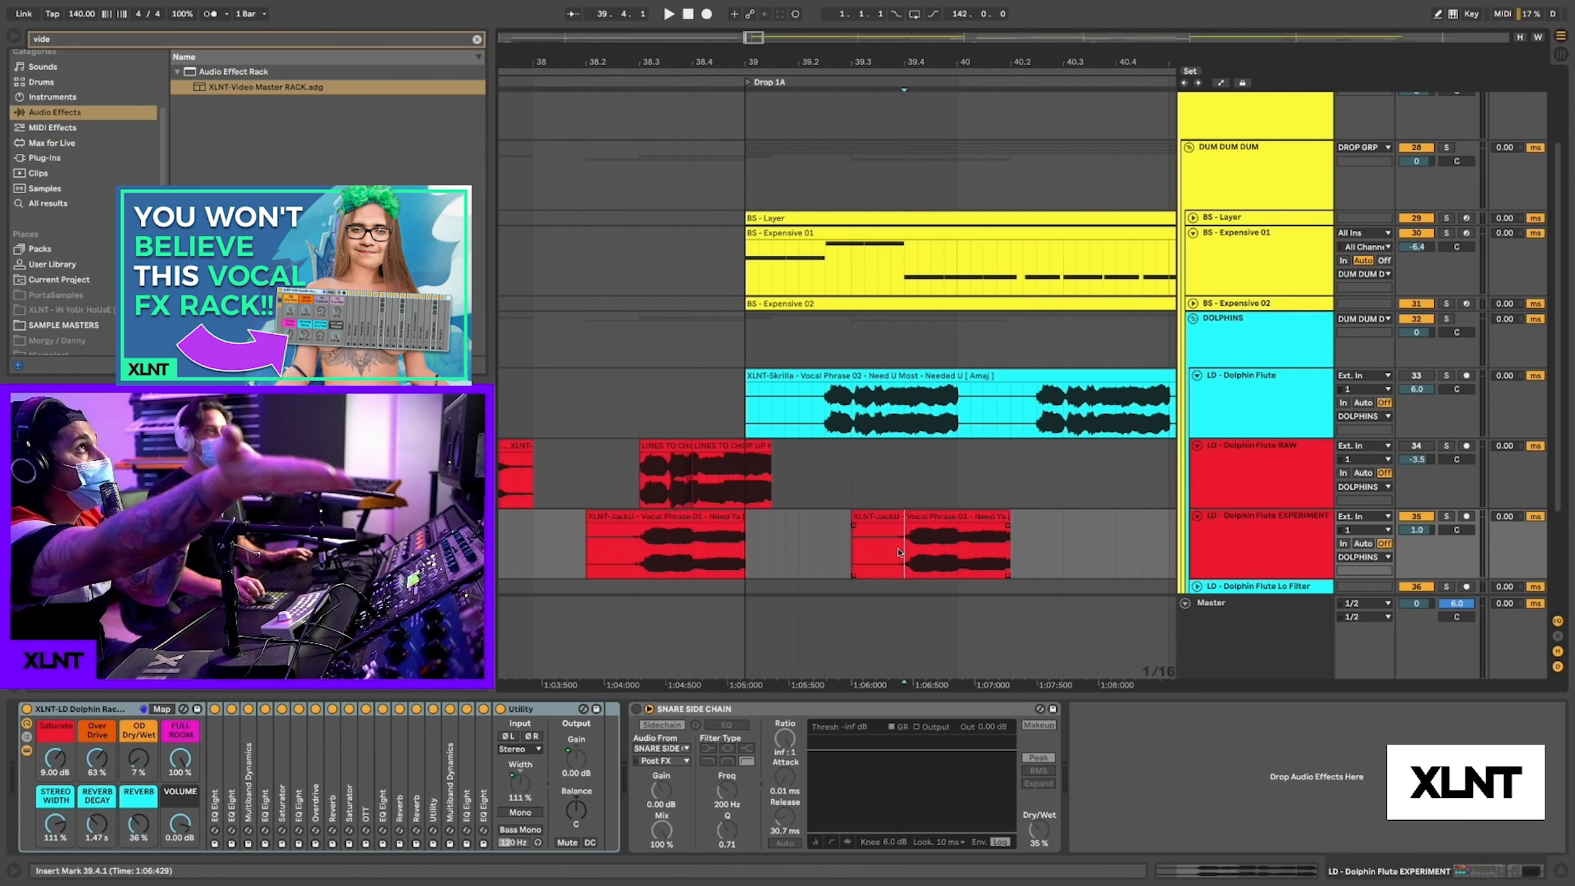
- Split the copied vocal clip at 40.1.3, delete its front part, and deactivate the original clip at 38.2.1
key("space")
left_click(873, 549)
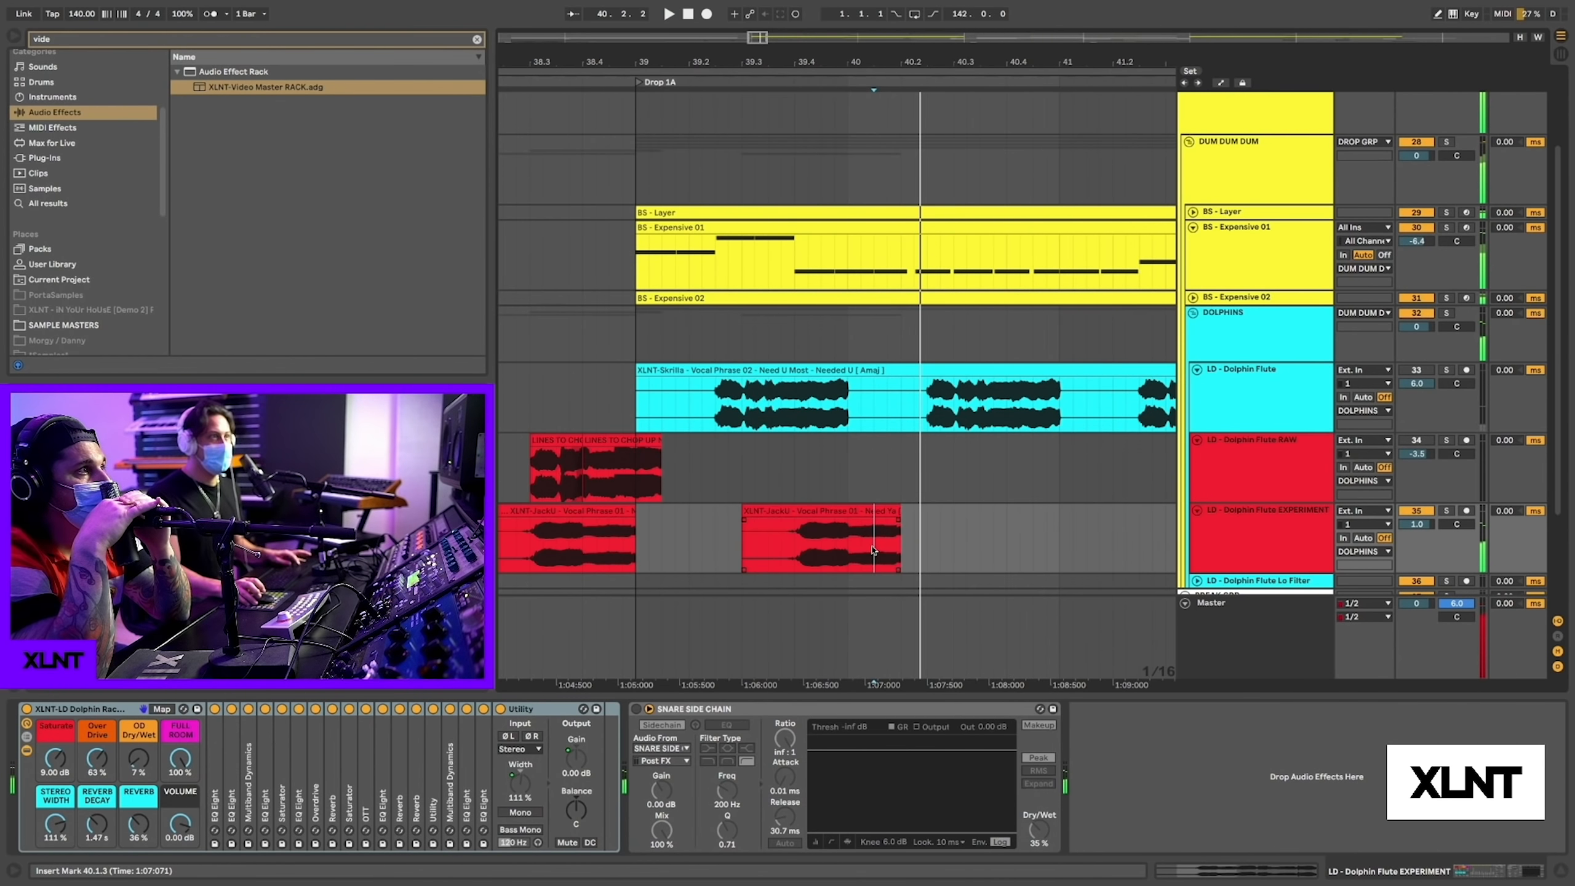
left_click(853, 513)
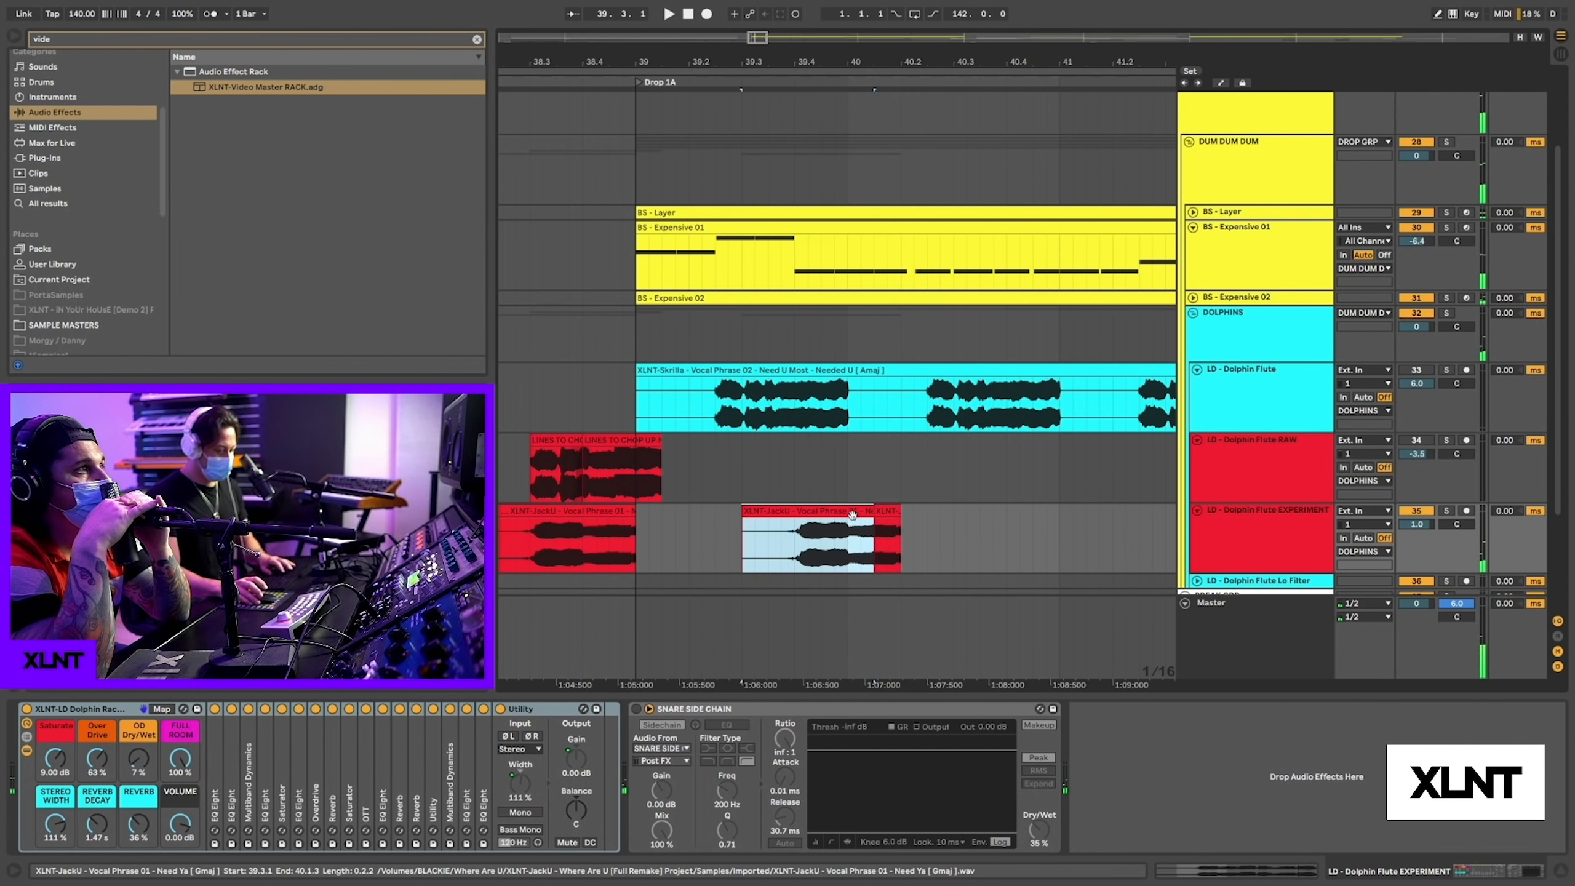
key("Delete")
left_click(561, 552)
left_click(576, 537)
key("Delete")
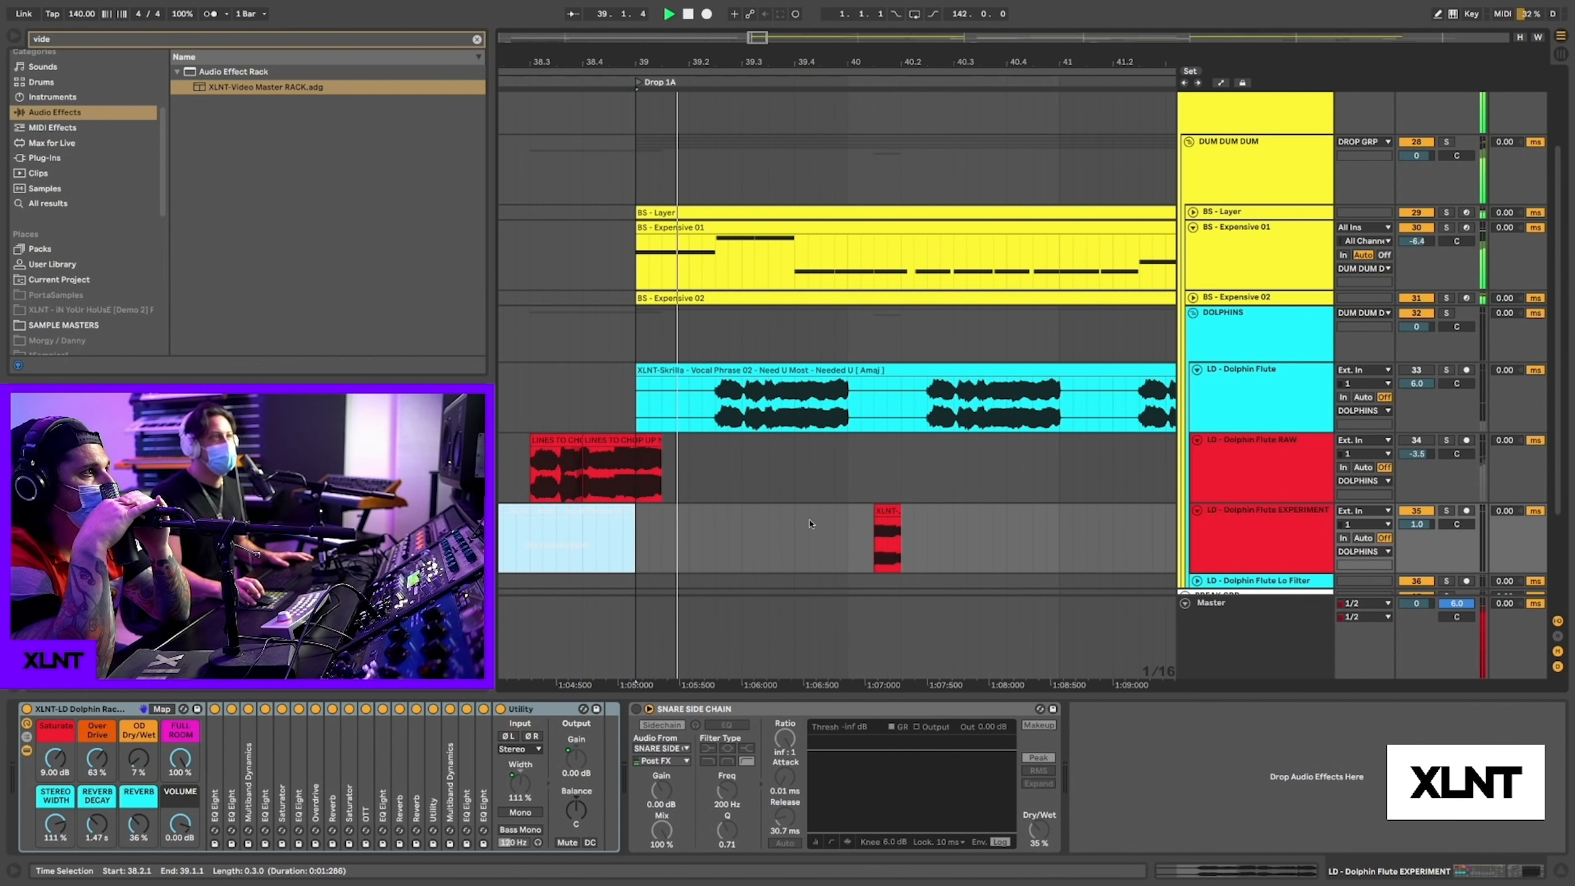
key("space")
- Place a 1/16 slice of the remaining vocal at 39.2.1, duplicate it into six back-to-back slices, and play from 38.4.1
left_click_drag(869, 524, 707, 522)
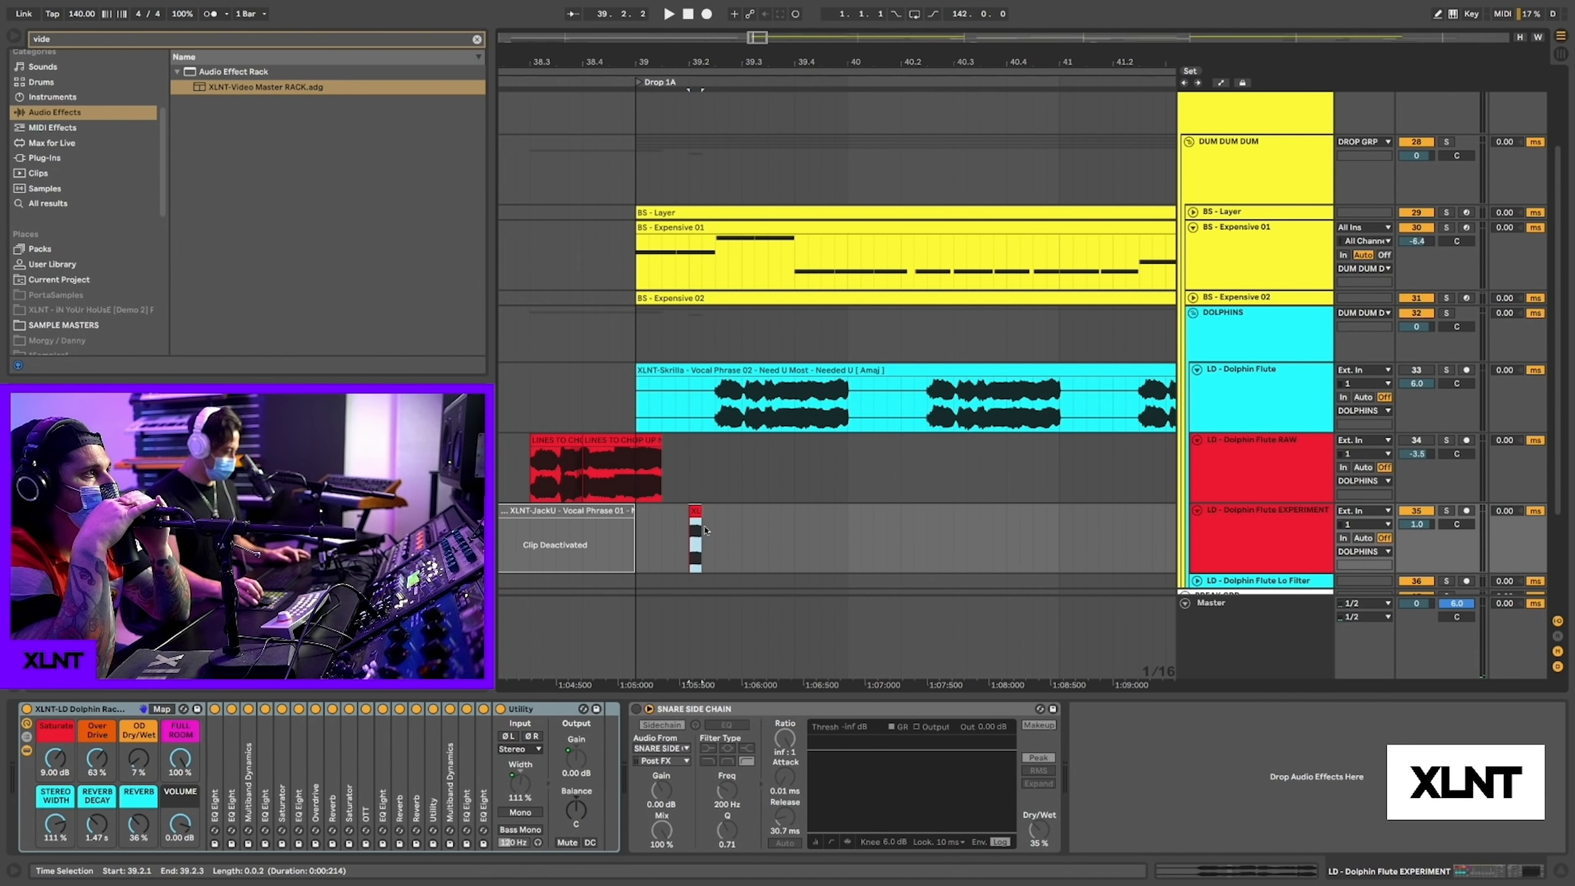
key("ctrl+d")
key("ctrl+d")
key("ctrl+d")
key("ctrl+d")
left_click(582, 545)
key("space")
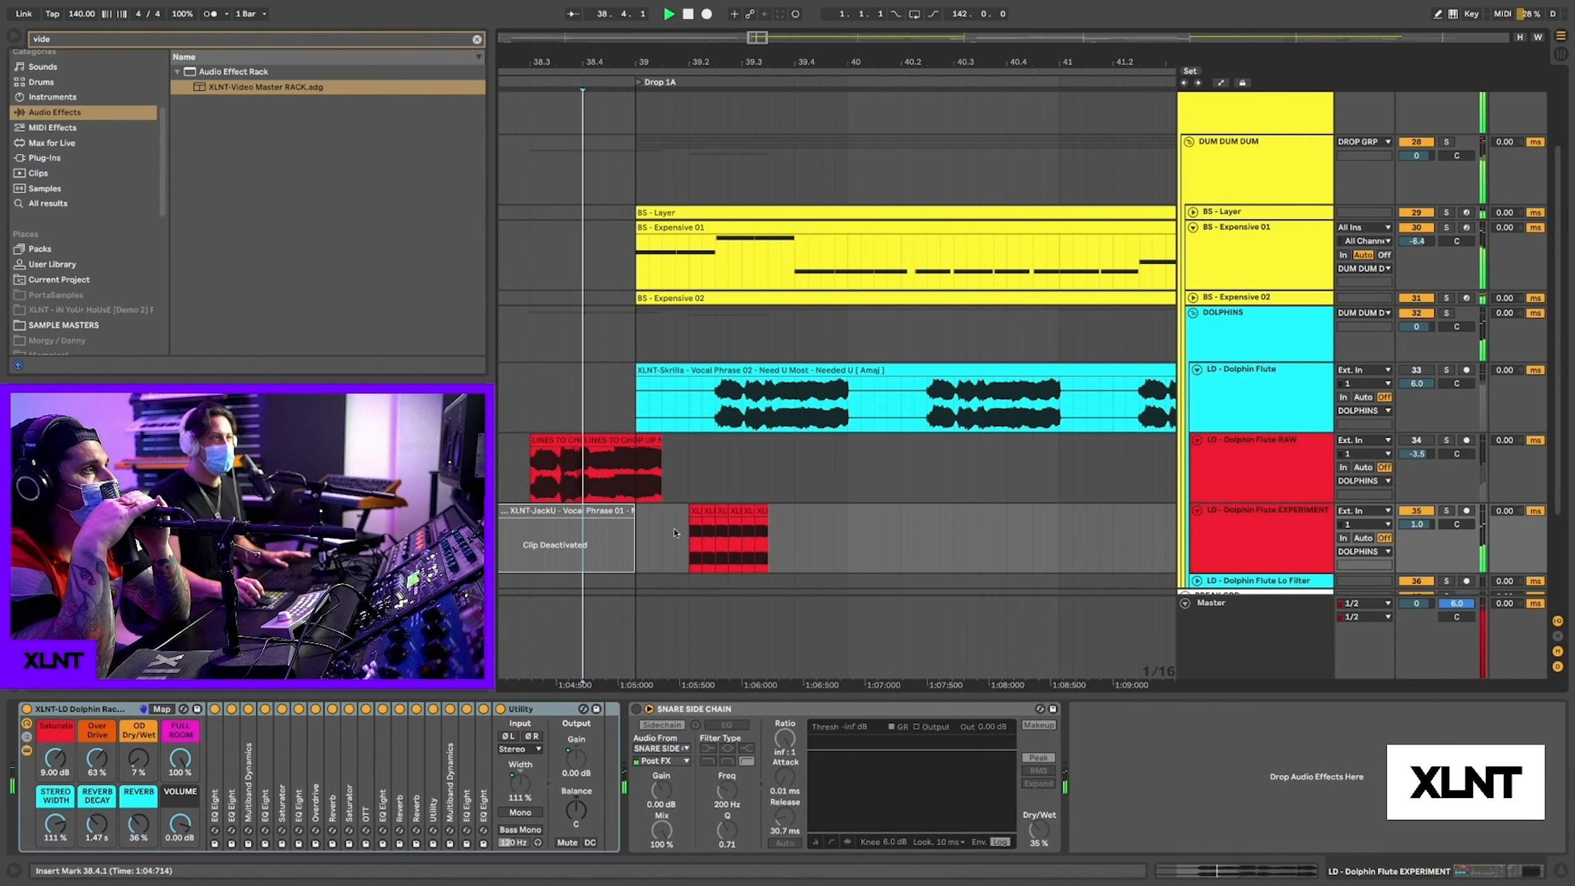
- Replay the stutter and lower the FULL ROOM macro of the EXPERIMENT track's dolphin rack to 30%
double_click(1237, 540)
key("space")
key("space")
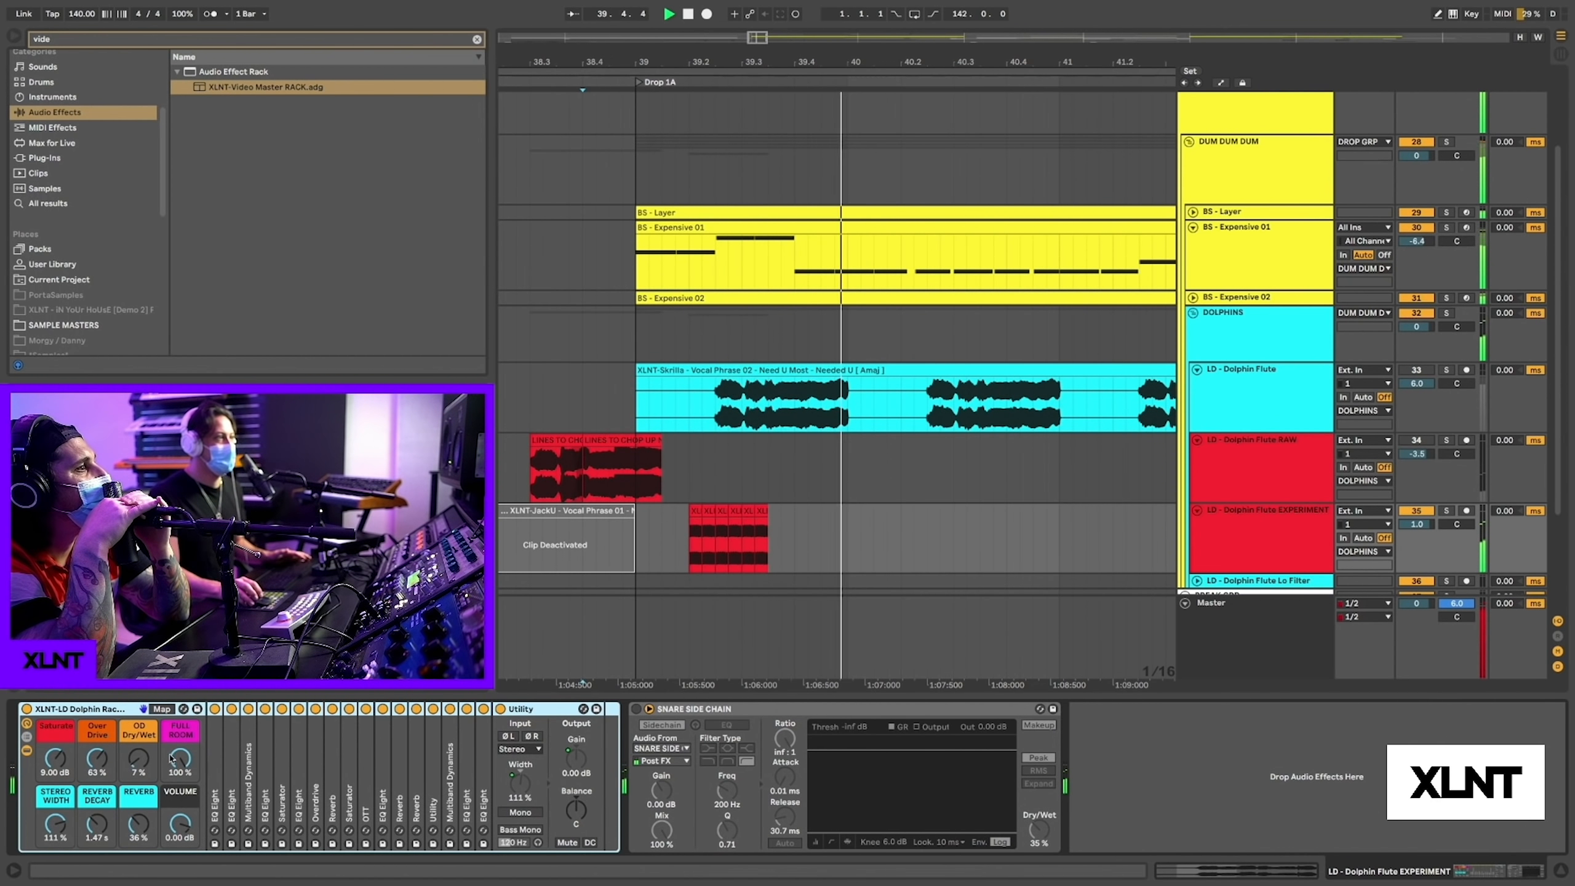
key("space")
key("space")
left_click_drag(180, 759, 179, 825)
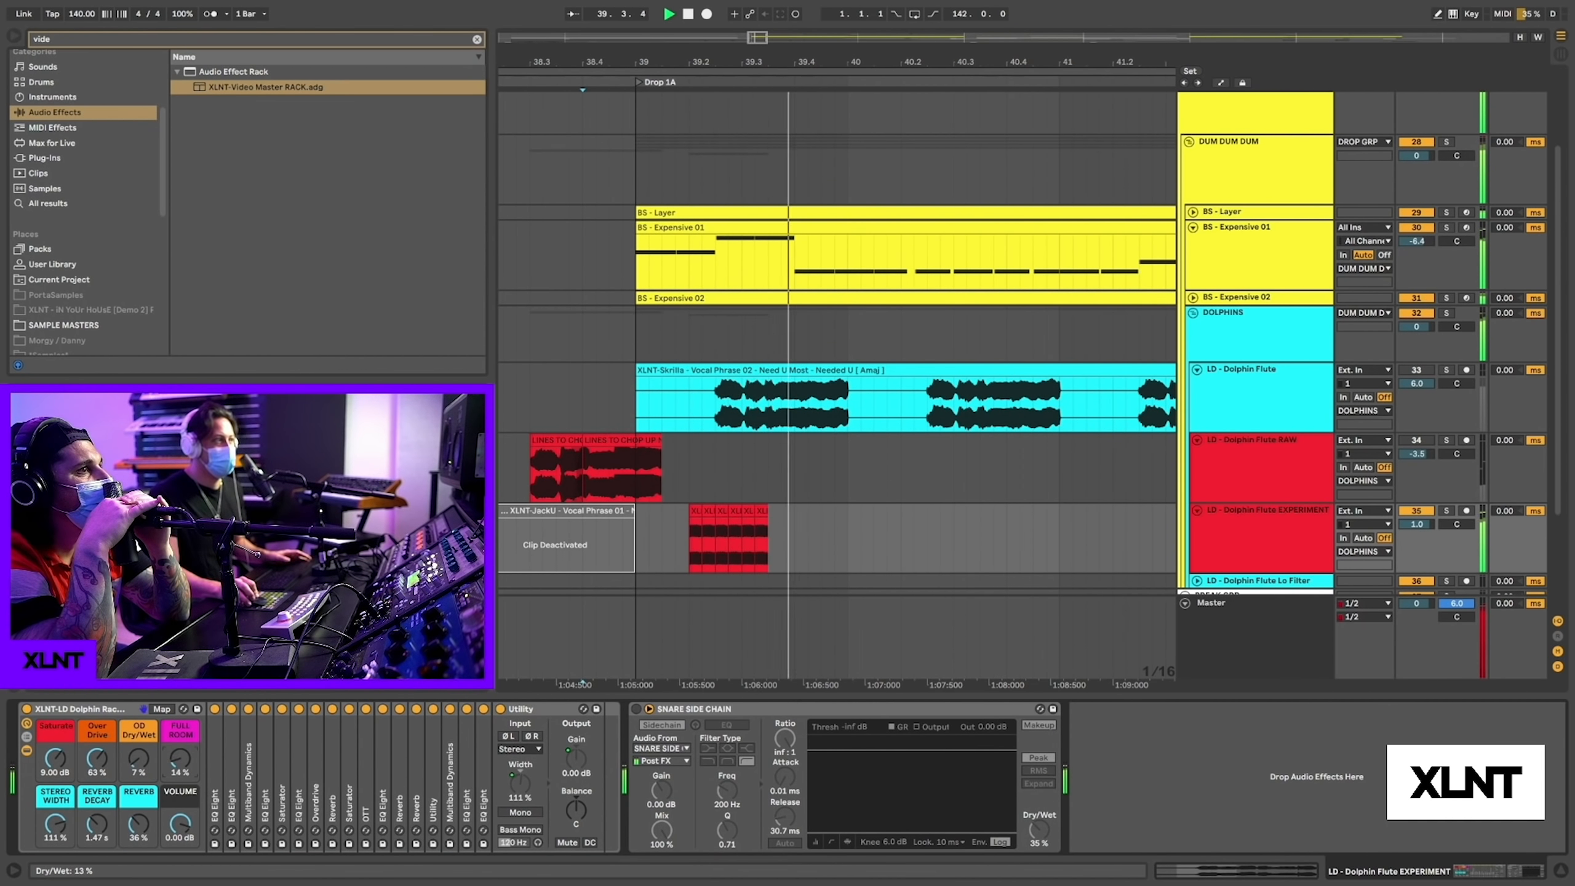
left_click_drag(180, 759, 180, 749)
- Delete the stutter slices on the EXPERIMENT track, keeping only the first half of the slice at 39.2.1
left_click_drag(733, 62, 733, 118)
key("space")
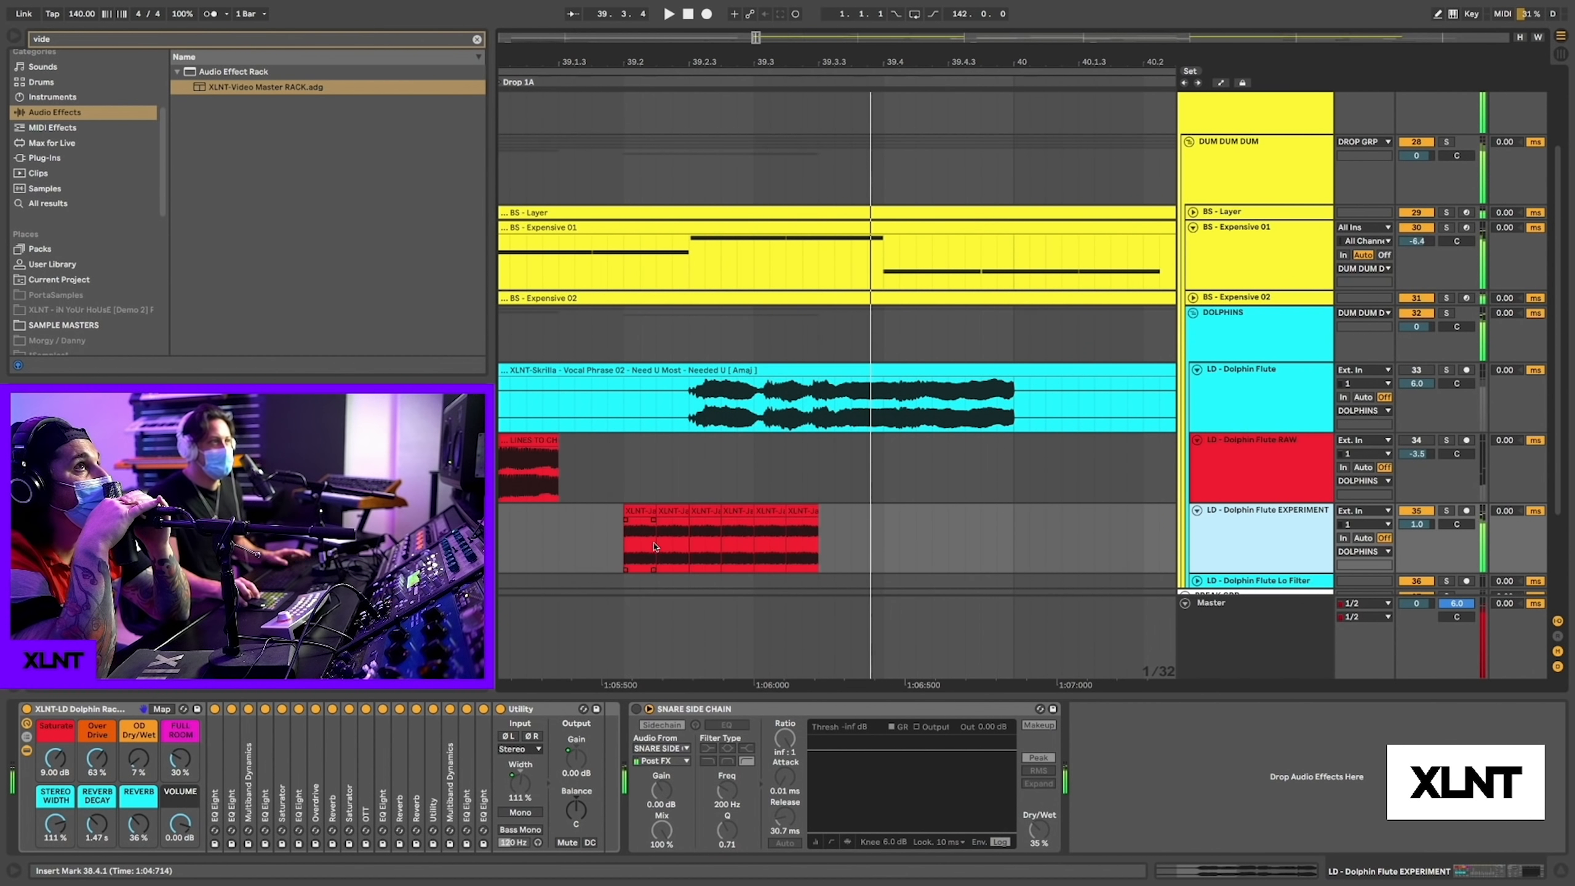
left_click_drag(642, 543, 871, 527)
key("Delete")
key("Delete")
- Duplicate the 1/32 vocal slice with equal gaps into a row of eight hits starting at 39.2.1
left_click_drag(655, 537, 612, 538)
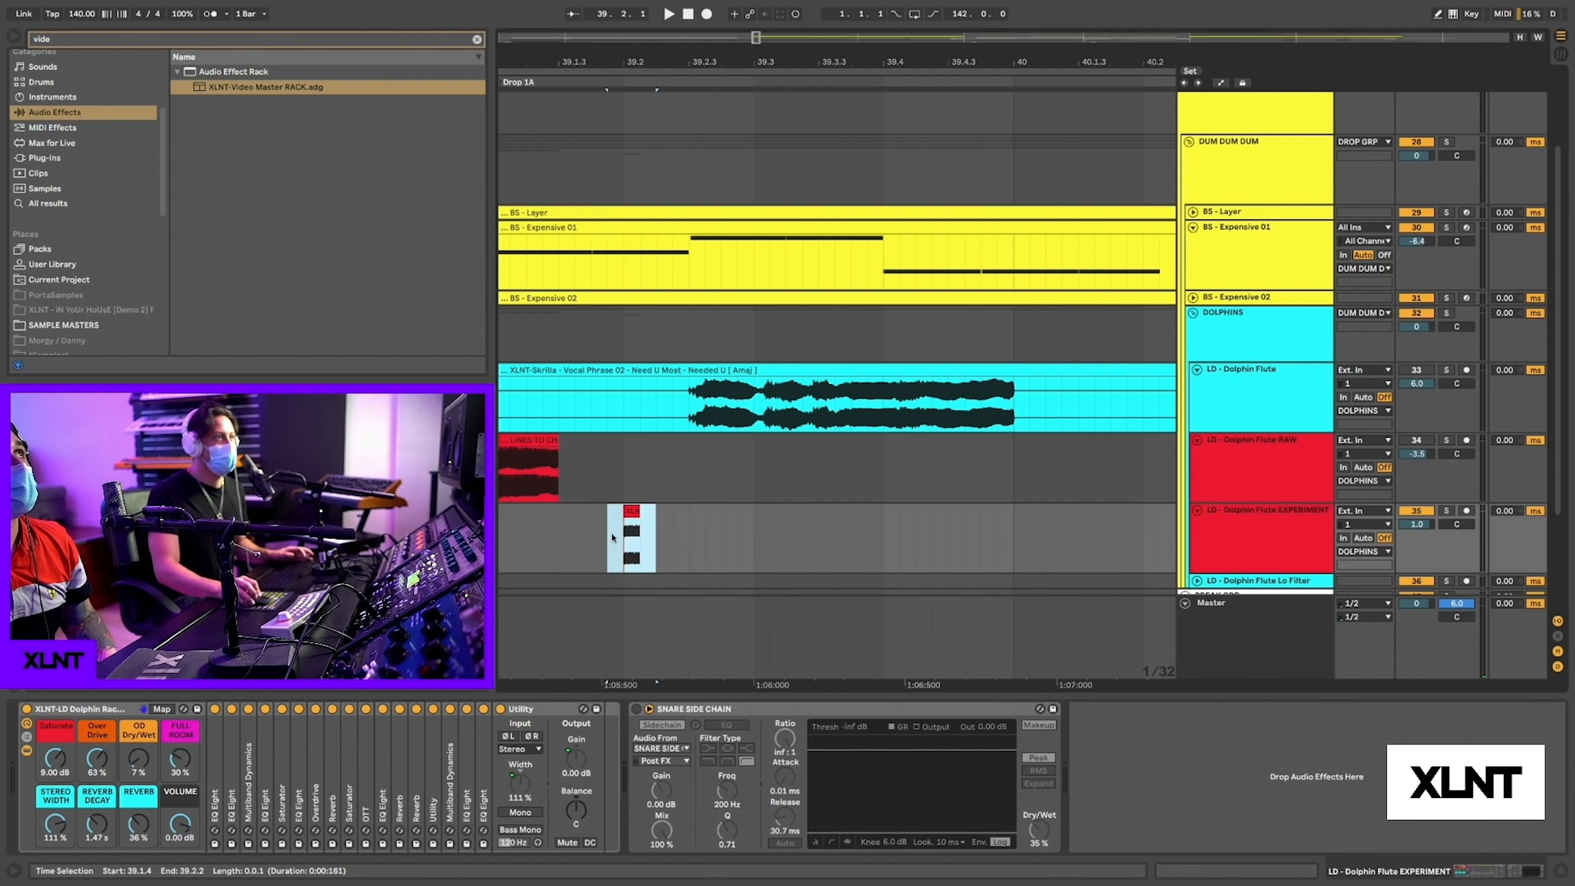
key("ctrl+d")
key("ctrl+d")
key("ctrl+d")
key("ctrl+d")
key("ctrl+d")
key("ctrl+d")
key("ctrl+d")
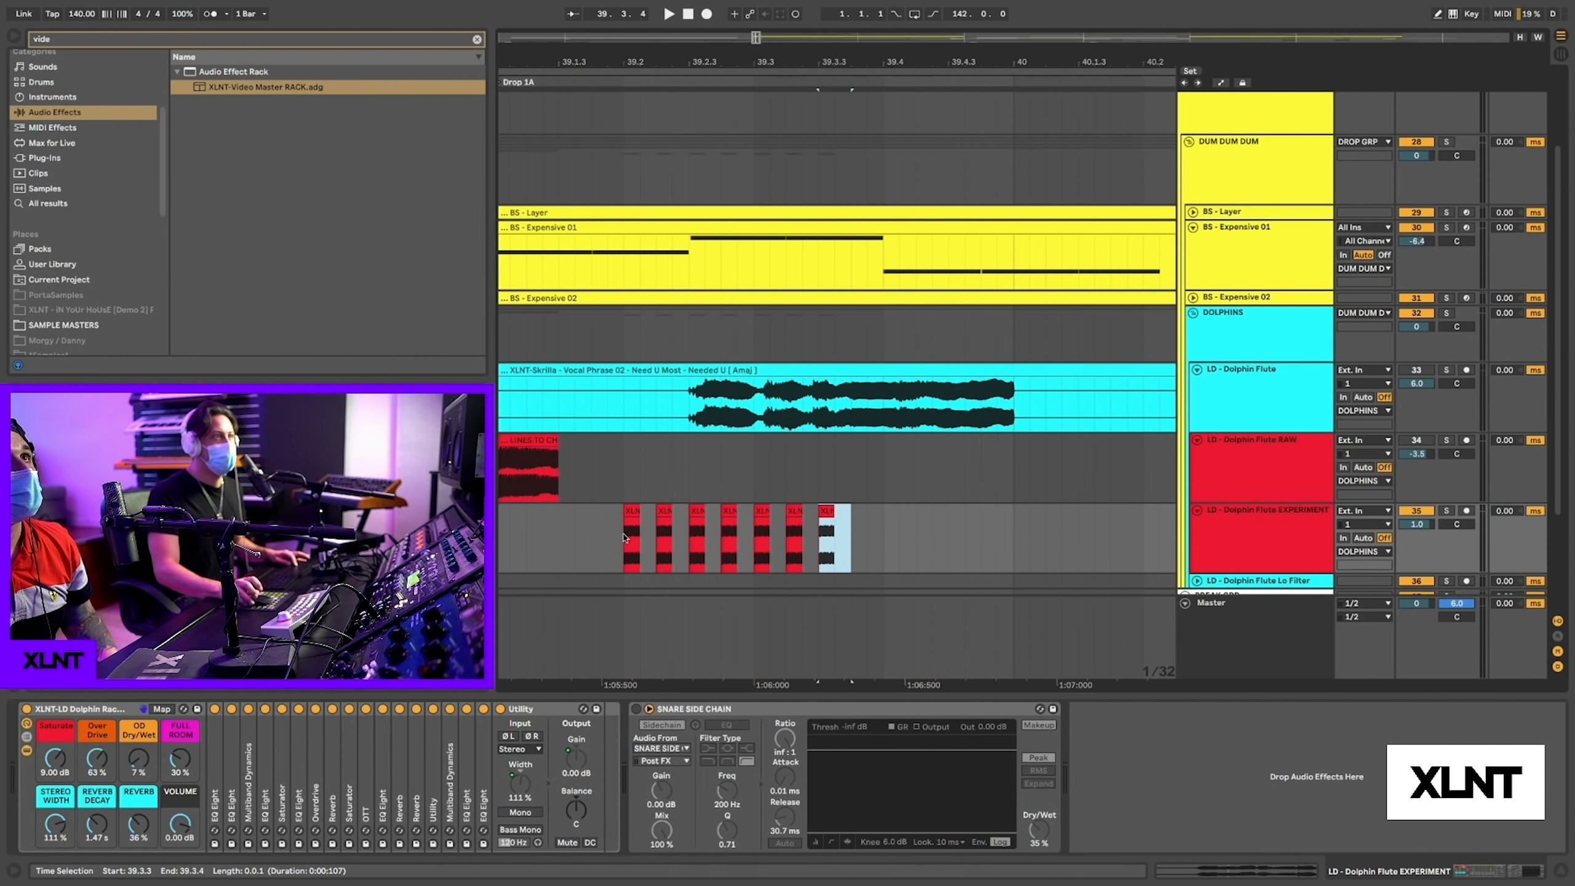
- Play the gapped vocal stutter with the full mix from 38.4.3
key("space")
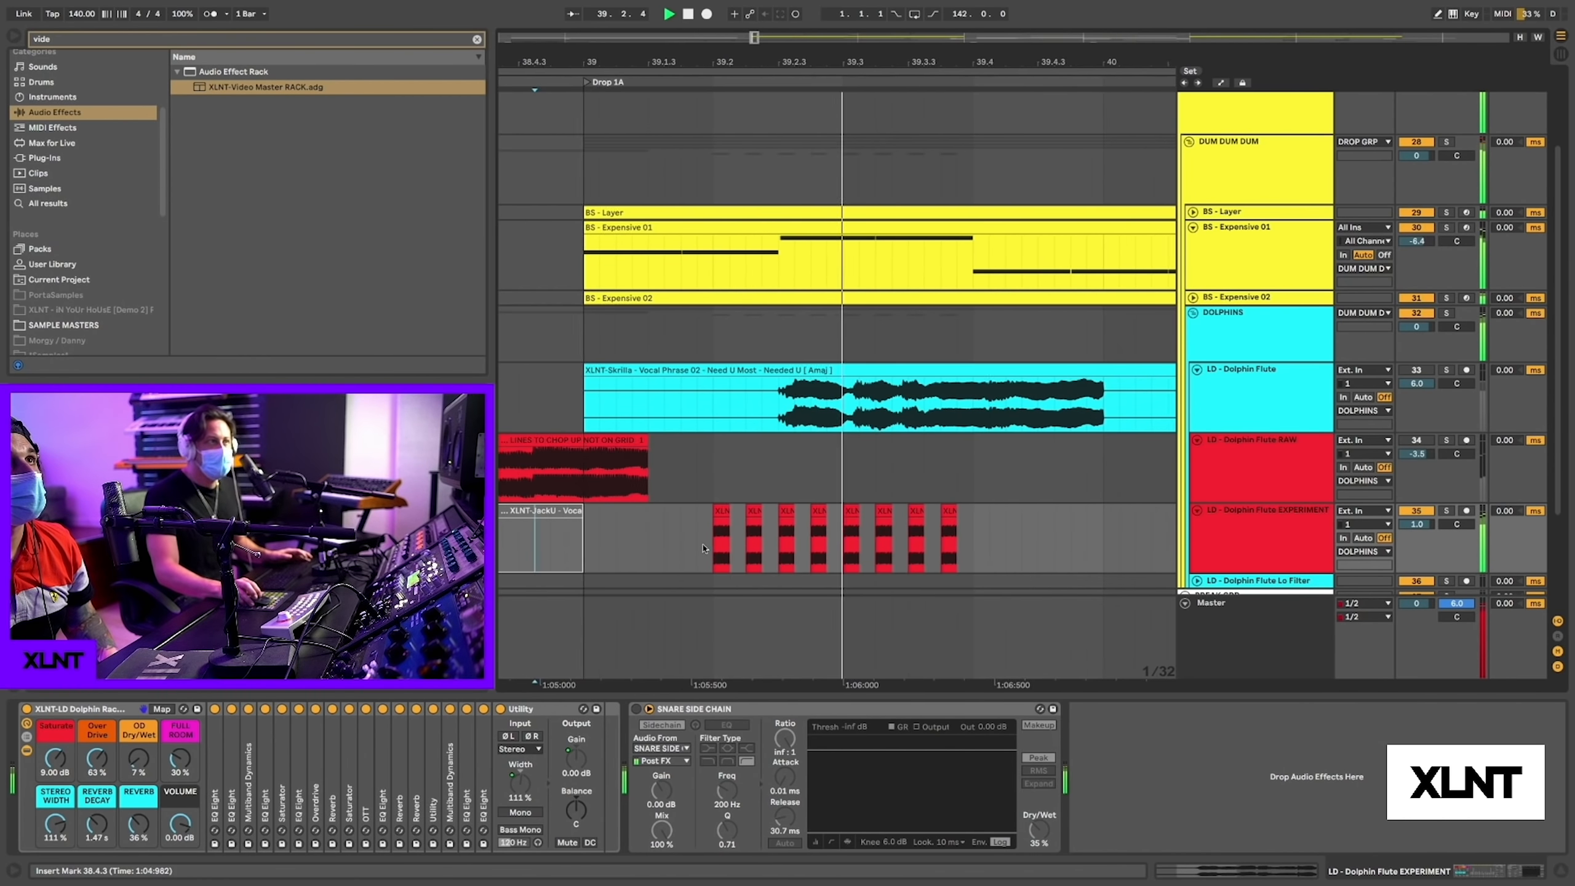
left_click(833, 371)
key("space")
key("space")
left_click_drag(878, 54, 879, 38)
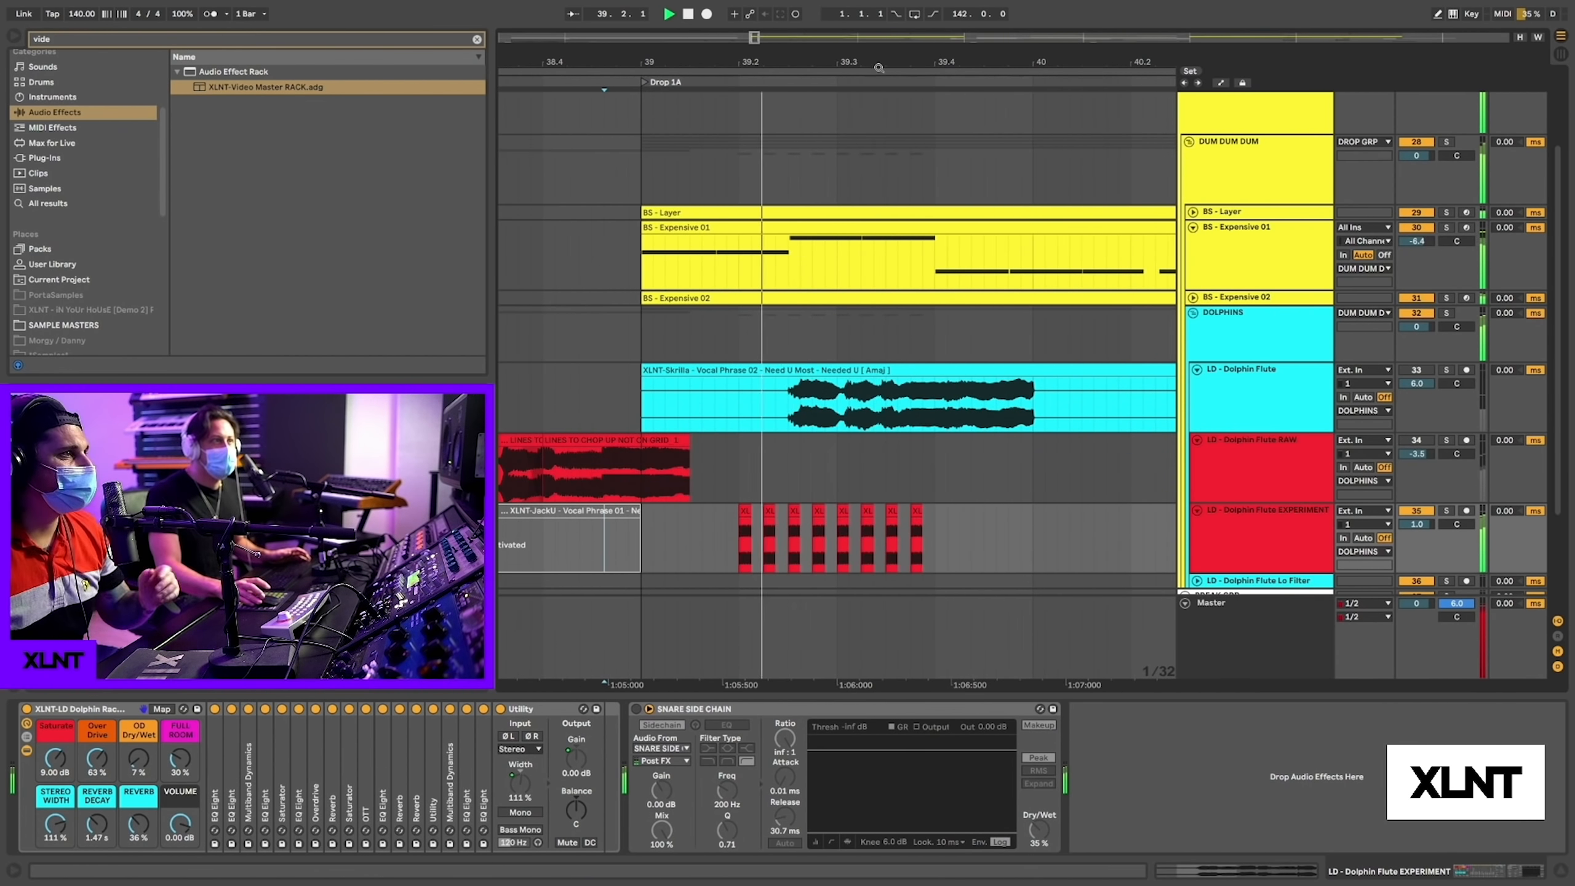
- Add a longer vocal slice of about 2.5 sixteenths at 39.4.1 on the EXPERIMENT track, directly after the gapped hits
key("space")
left_click(936, 527)
key("ctrl+v")
left_click_drag(945, 510, 996, 510)
left_click(623, 564)
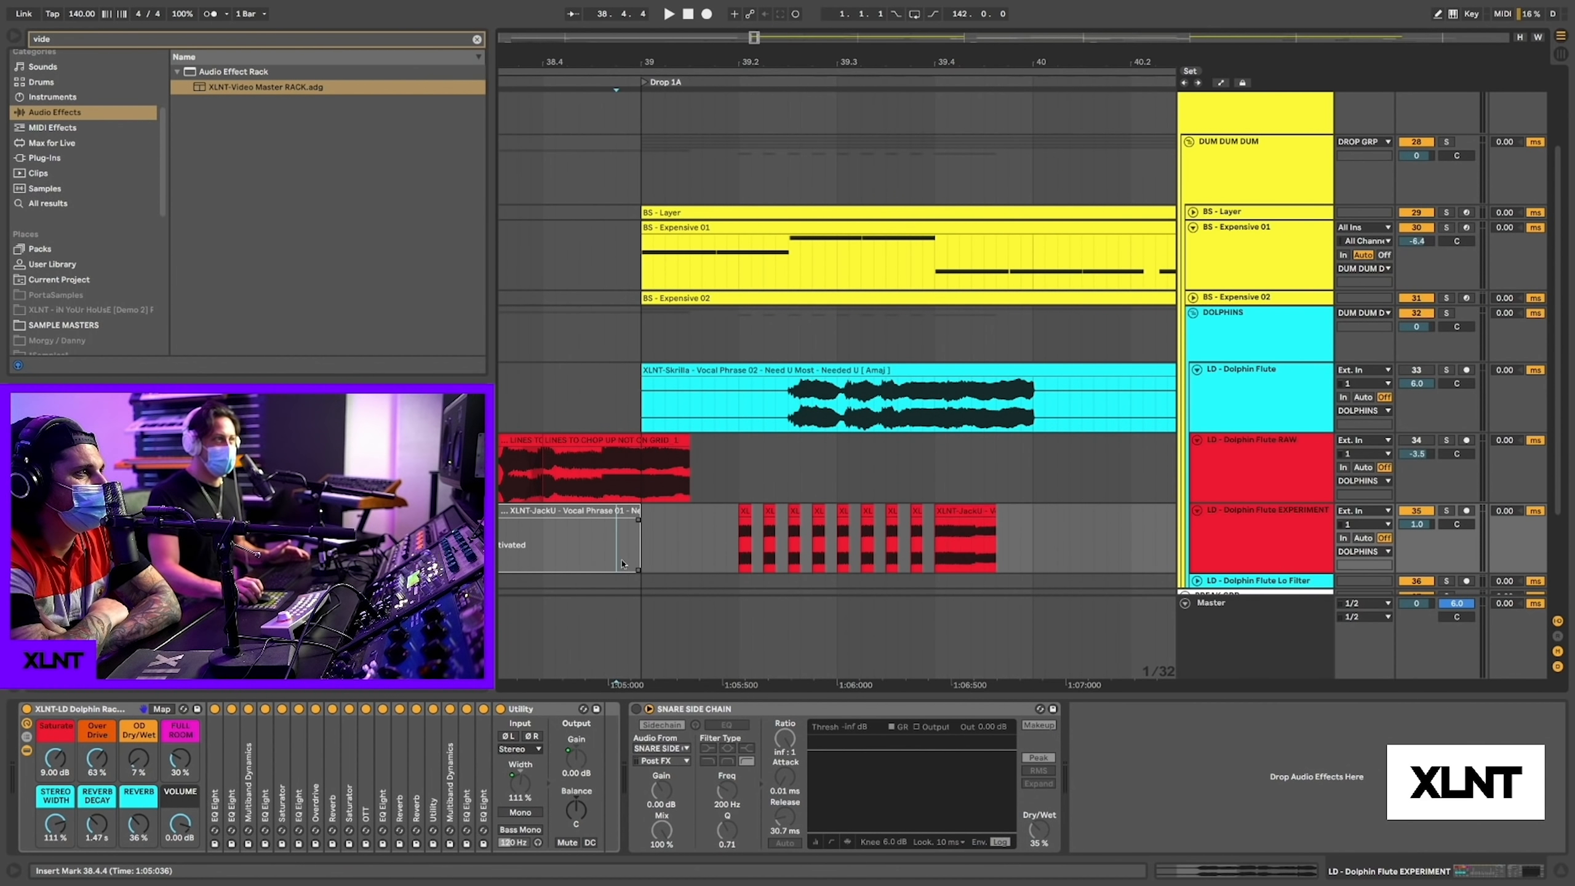
- Play the stutter and its longer closing slice several times with the full mix, from 38.4.4, 39.4.1 and 38.4.2
key("space")
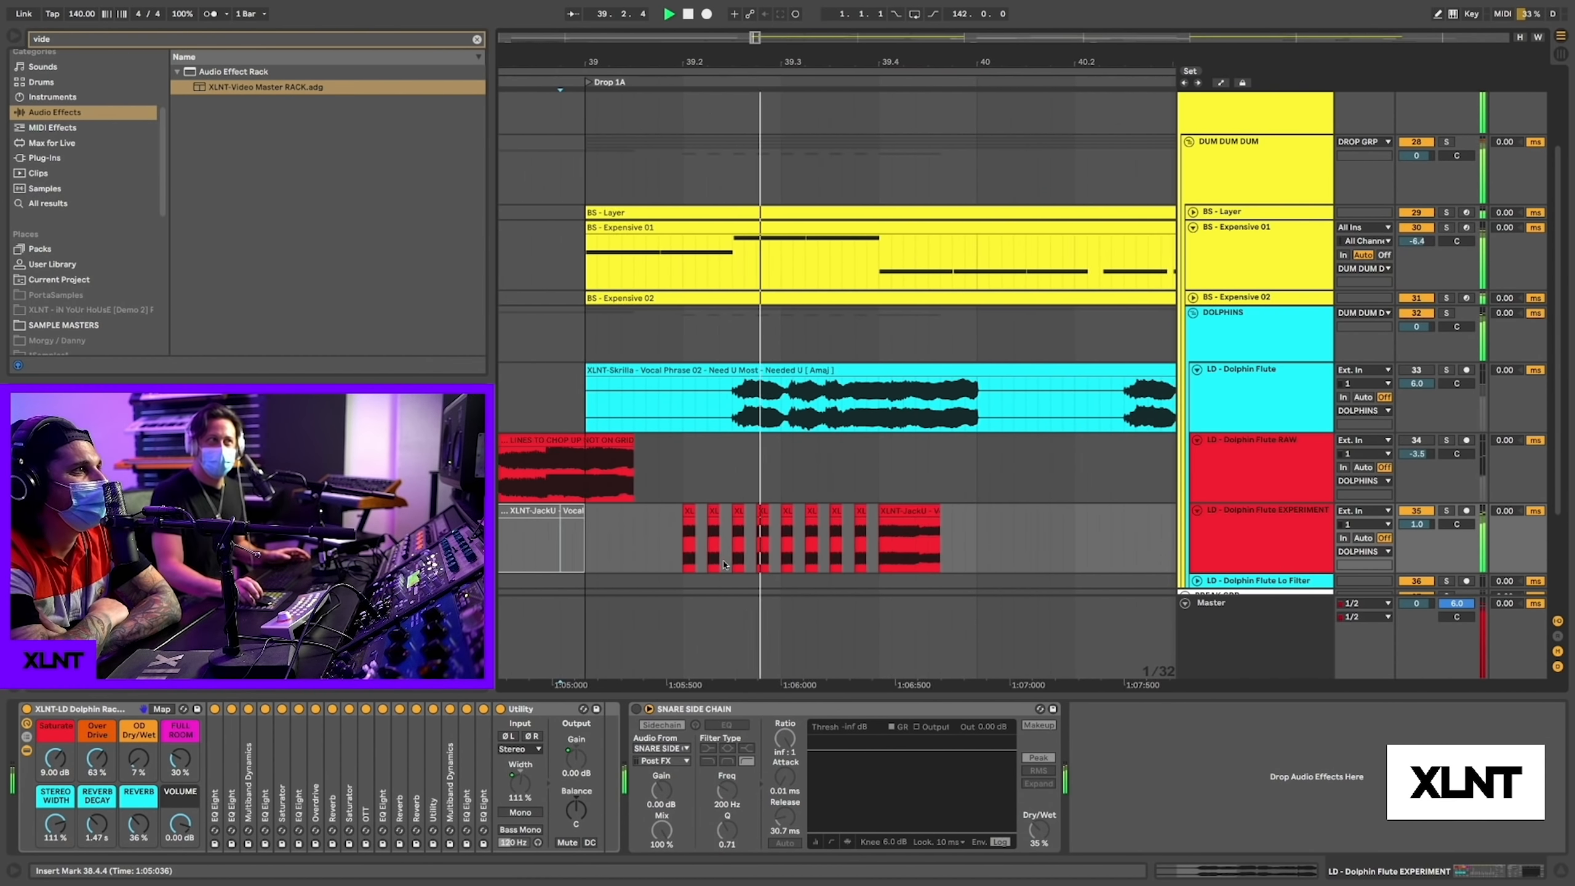
key("space")
key("space")
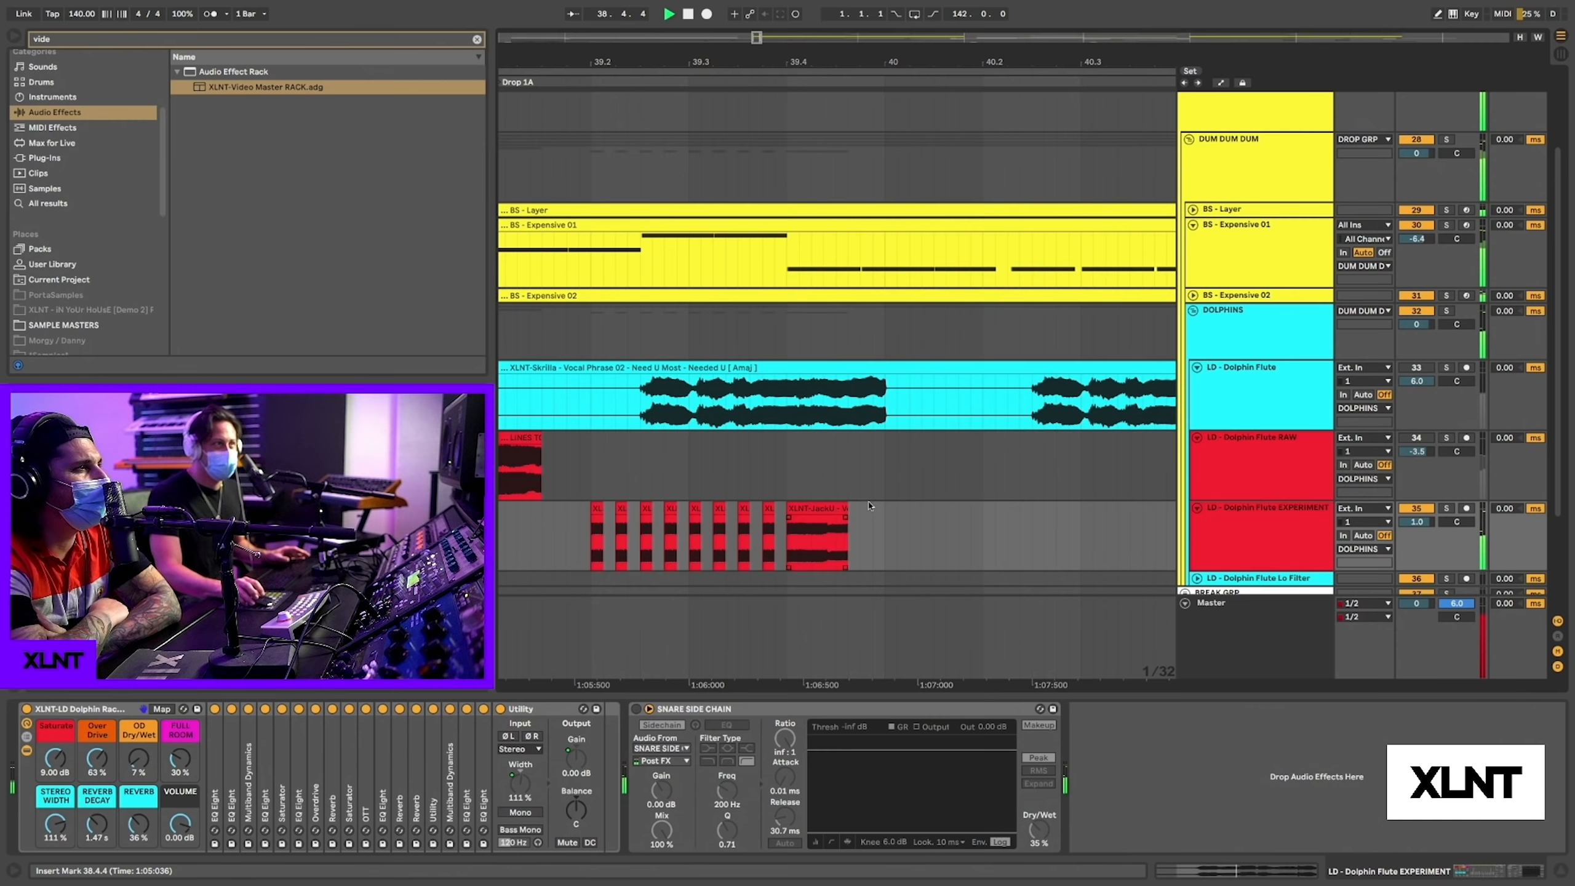
key("space")
left_click(826, 512)
key("space")
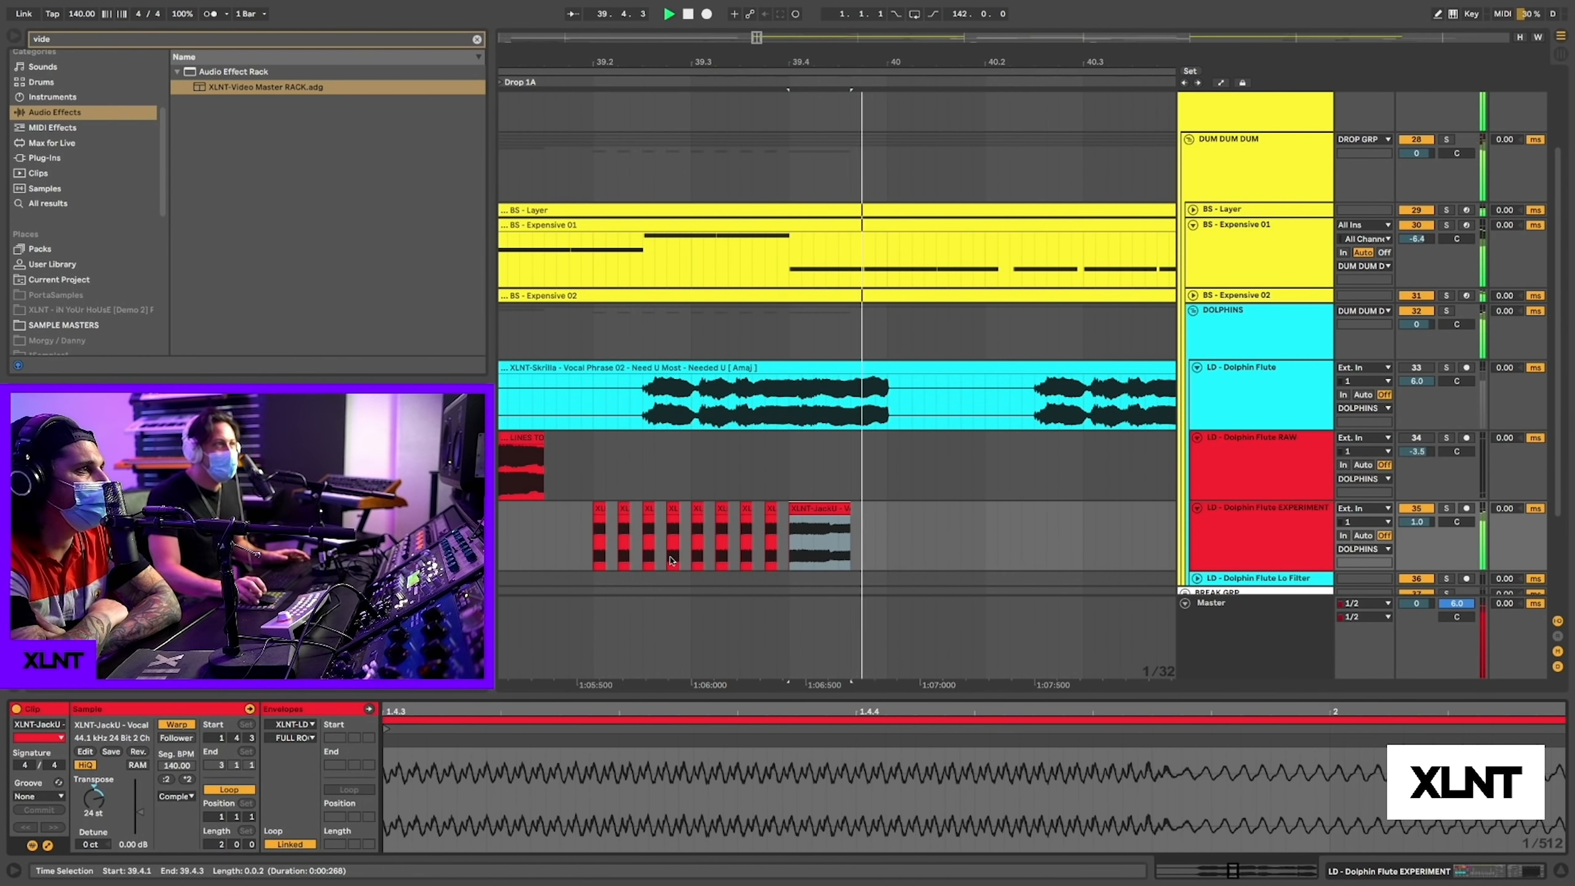
scroll(707, 254, "left", 3)
key("space")
left_click_drag(707, 57, 706, 39)
key("space")
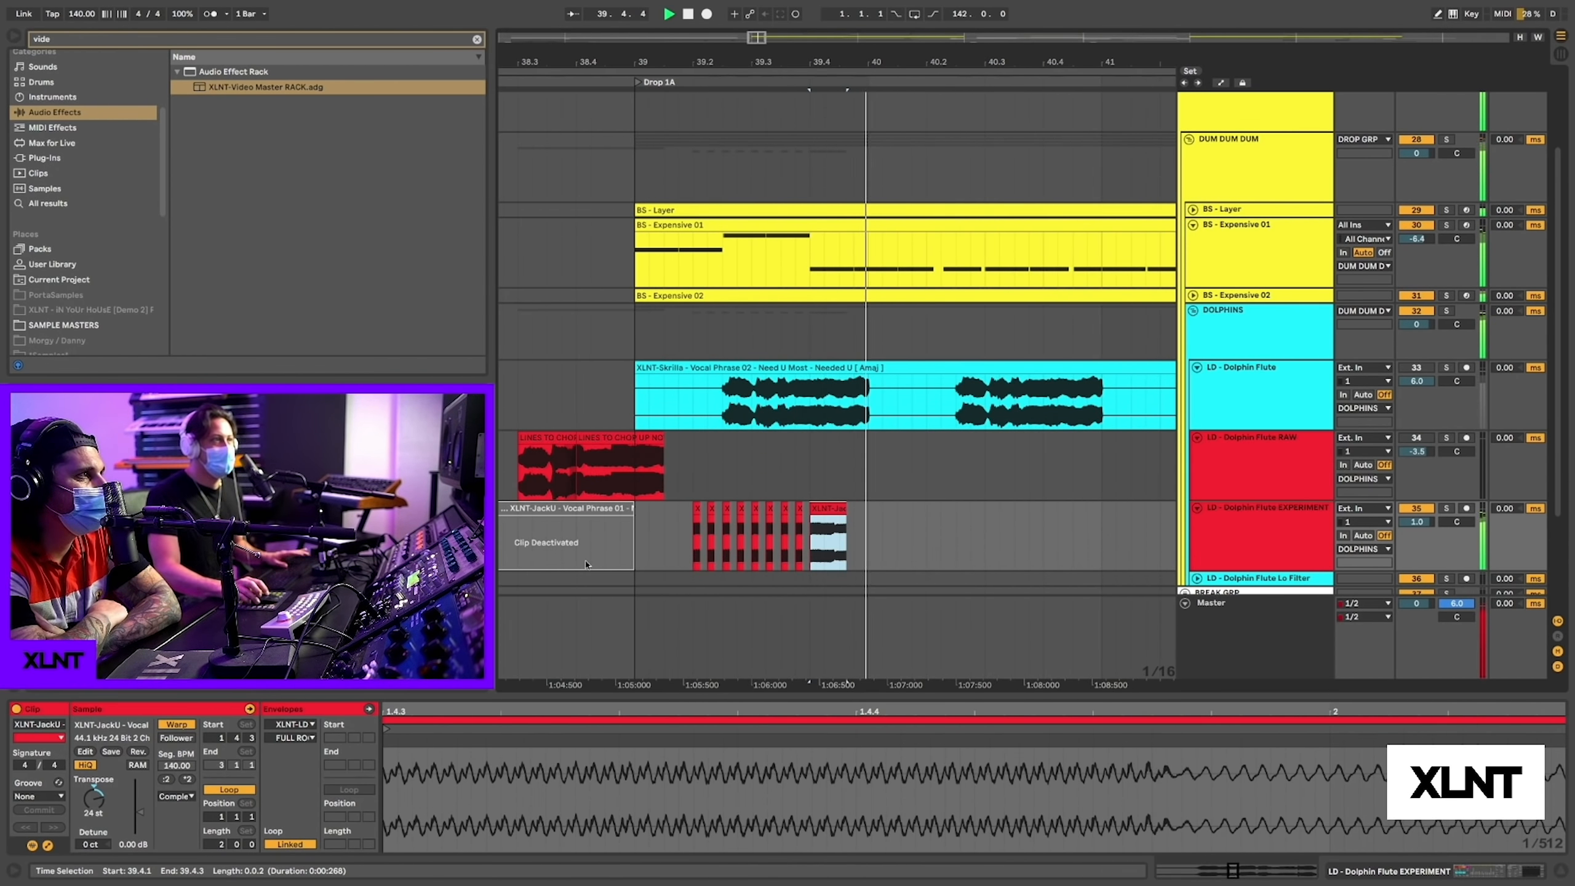
key("space")
left_click(591, 552)
key("space")
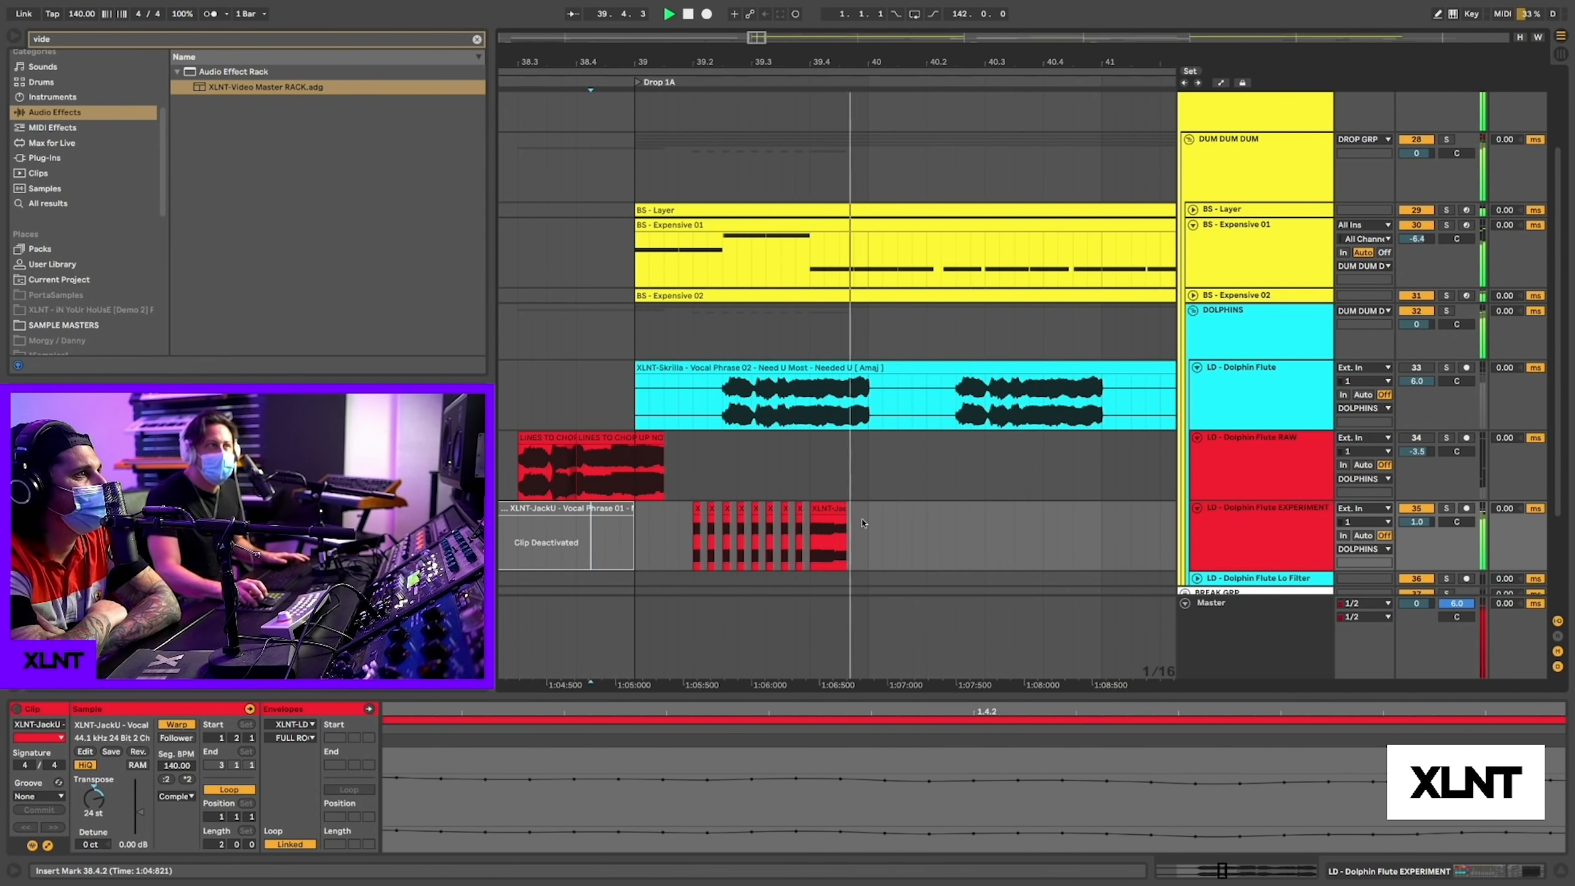
- Duplicate the one-bar stutter phrase on the EXPERIMENT track into bar 40 and play both from 39.1.1
left_click_drag(911, 528, 635, 528)
left_click_drag(867, 537, 640, 532)
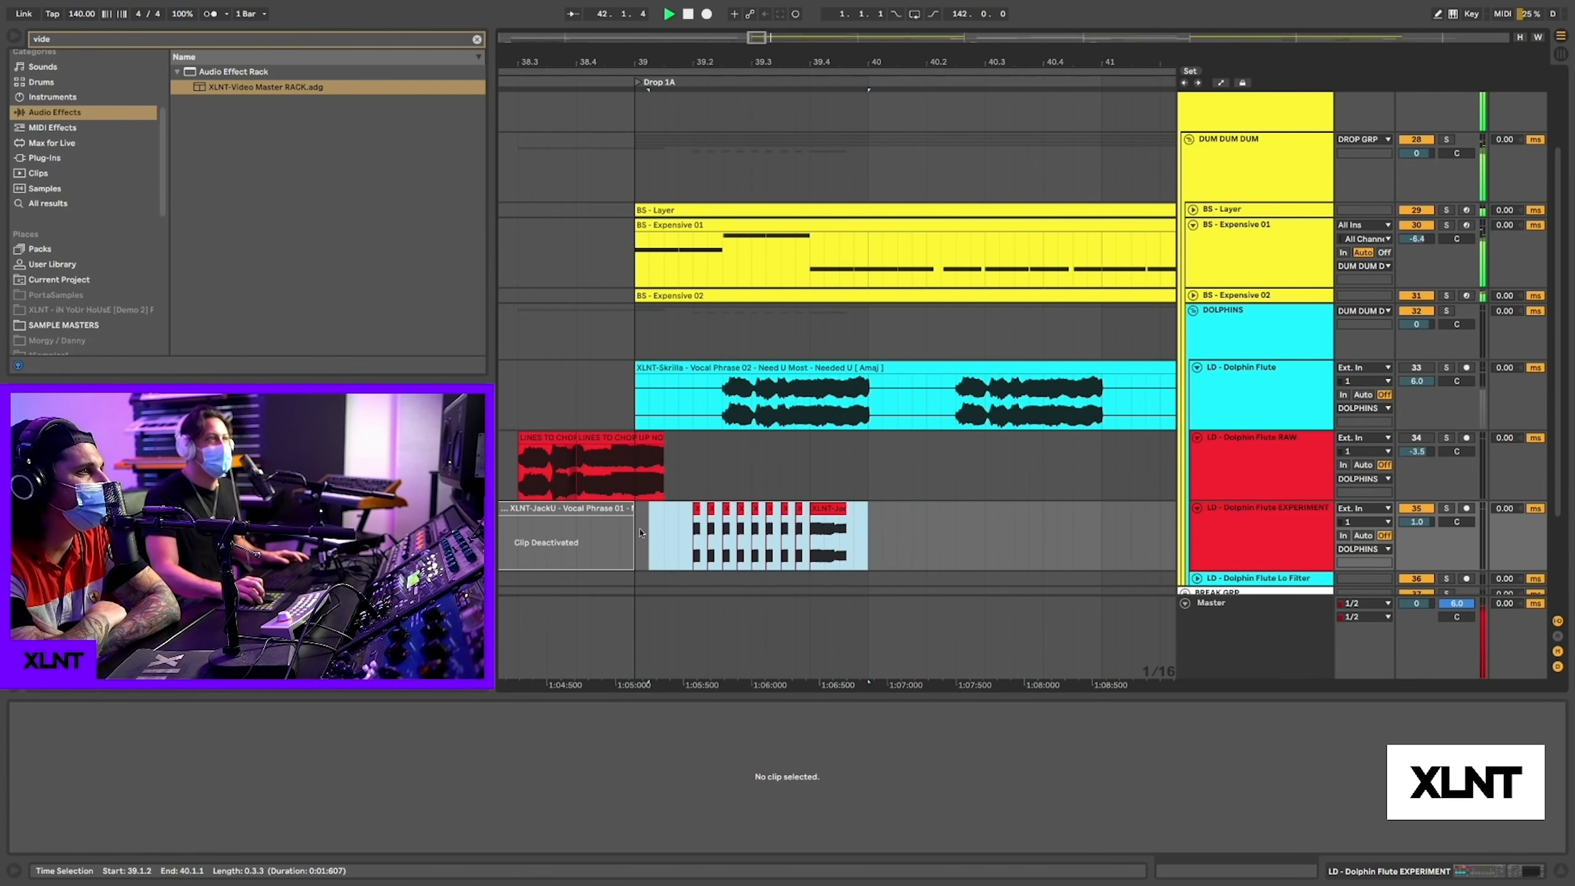
key("ctrl+d")
key("space")
key("space")
left_click(632, 531)
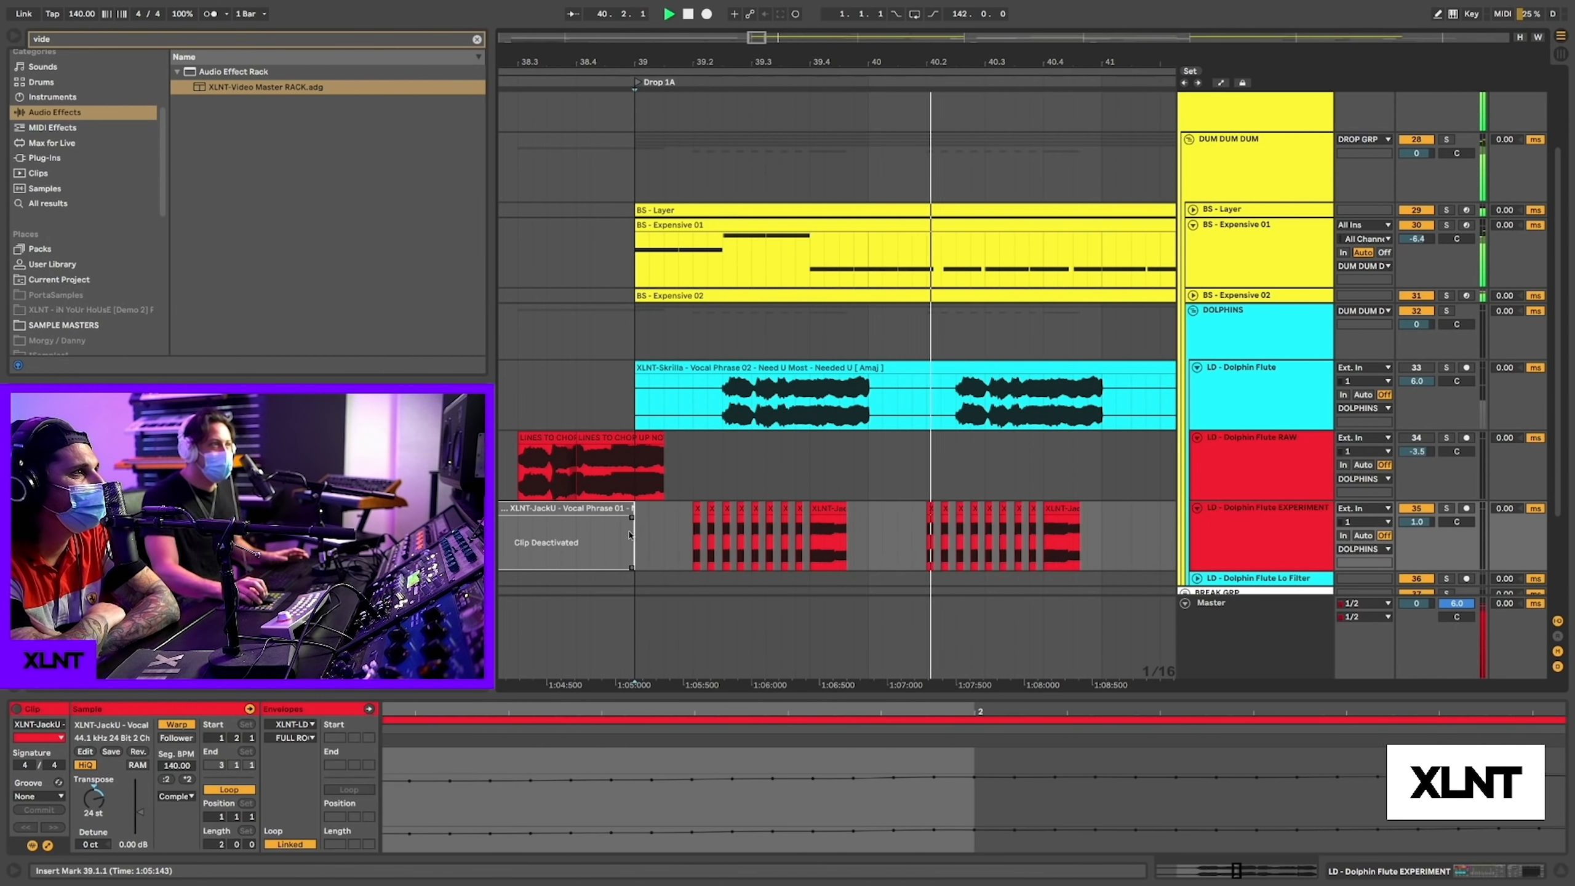
key("space")
key("space")
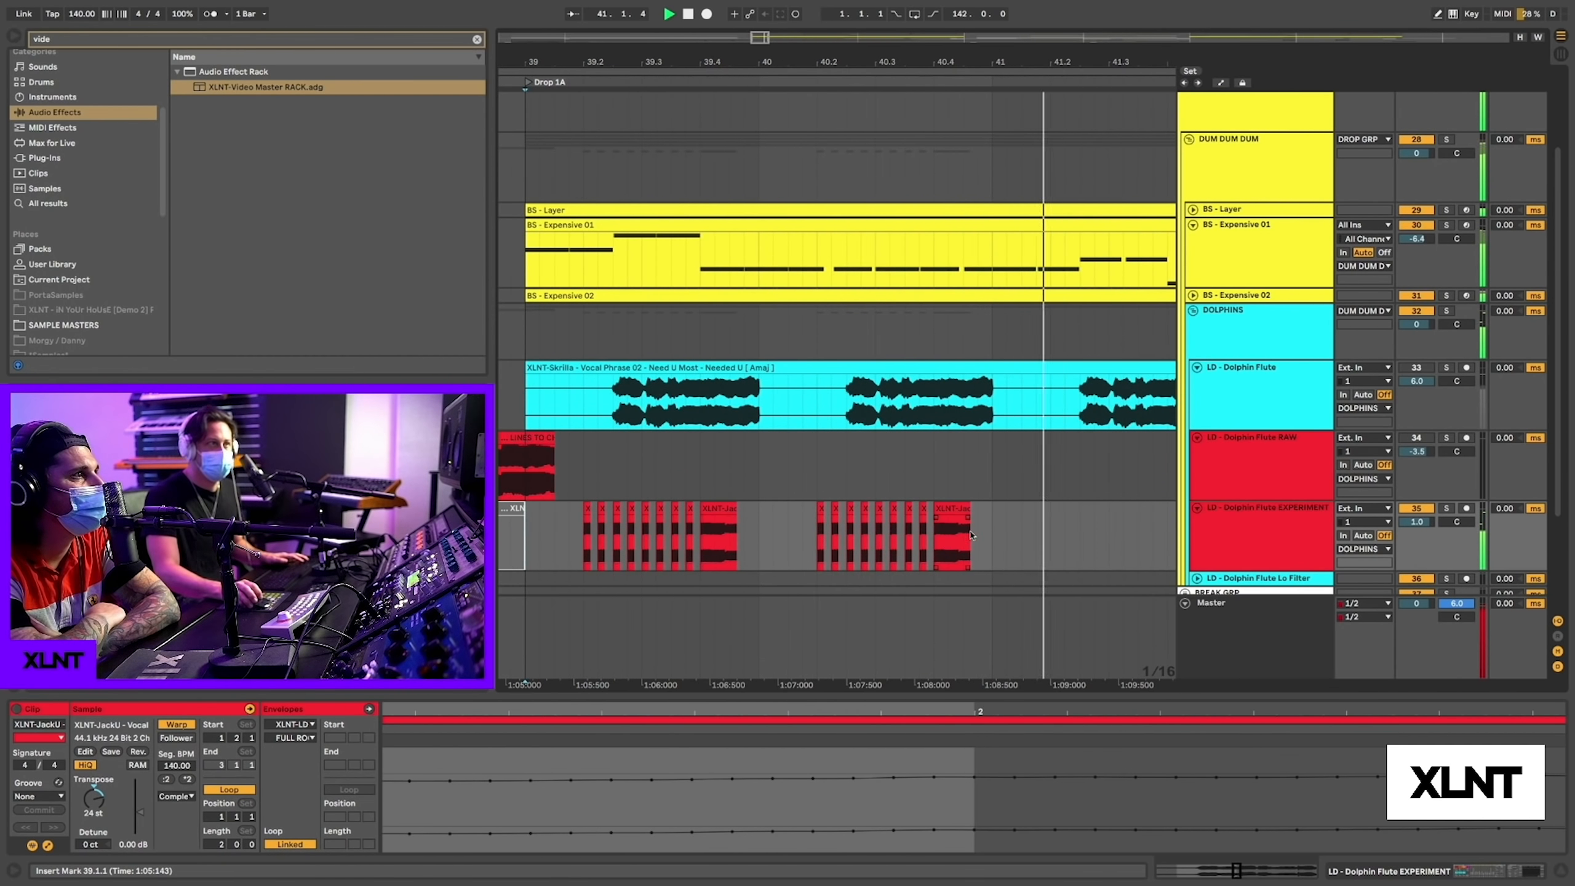
- Delete the last two short hits of the bar 40 phrase, move its long slice to 40.3.3 and play from 39.1.1
left_click(911, 540)
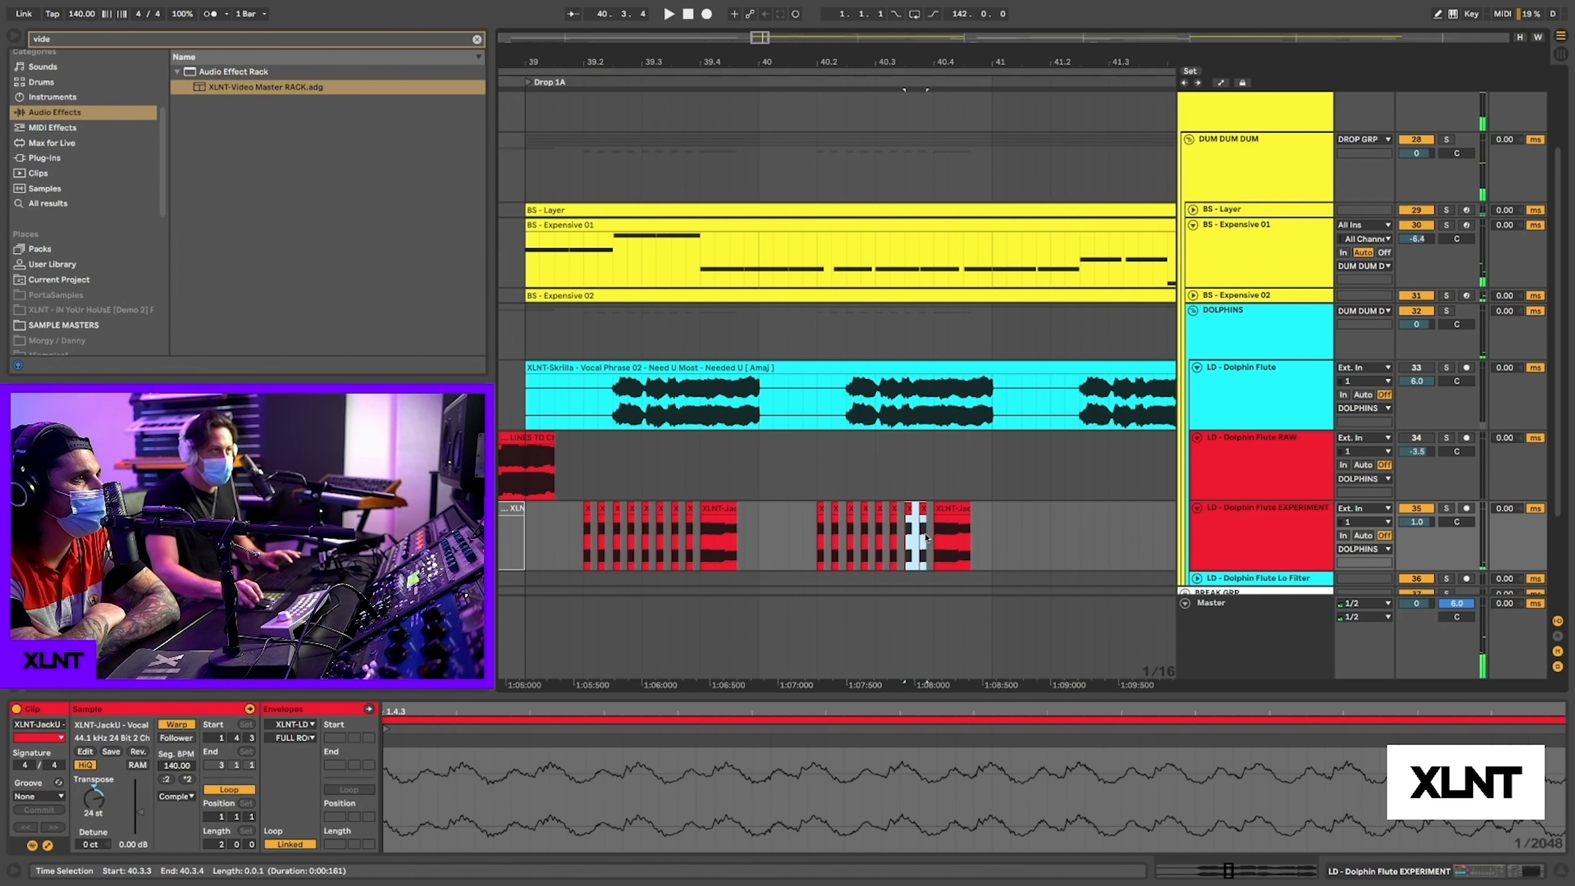
key("Delete")
left_click_drag(949, 509, 919, 520)
left_click(552, 554)
key("space")
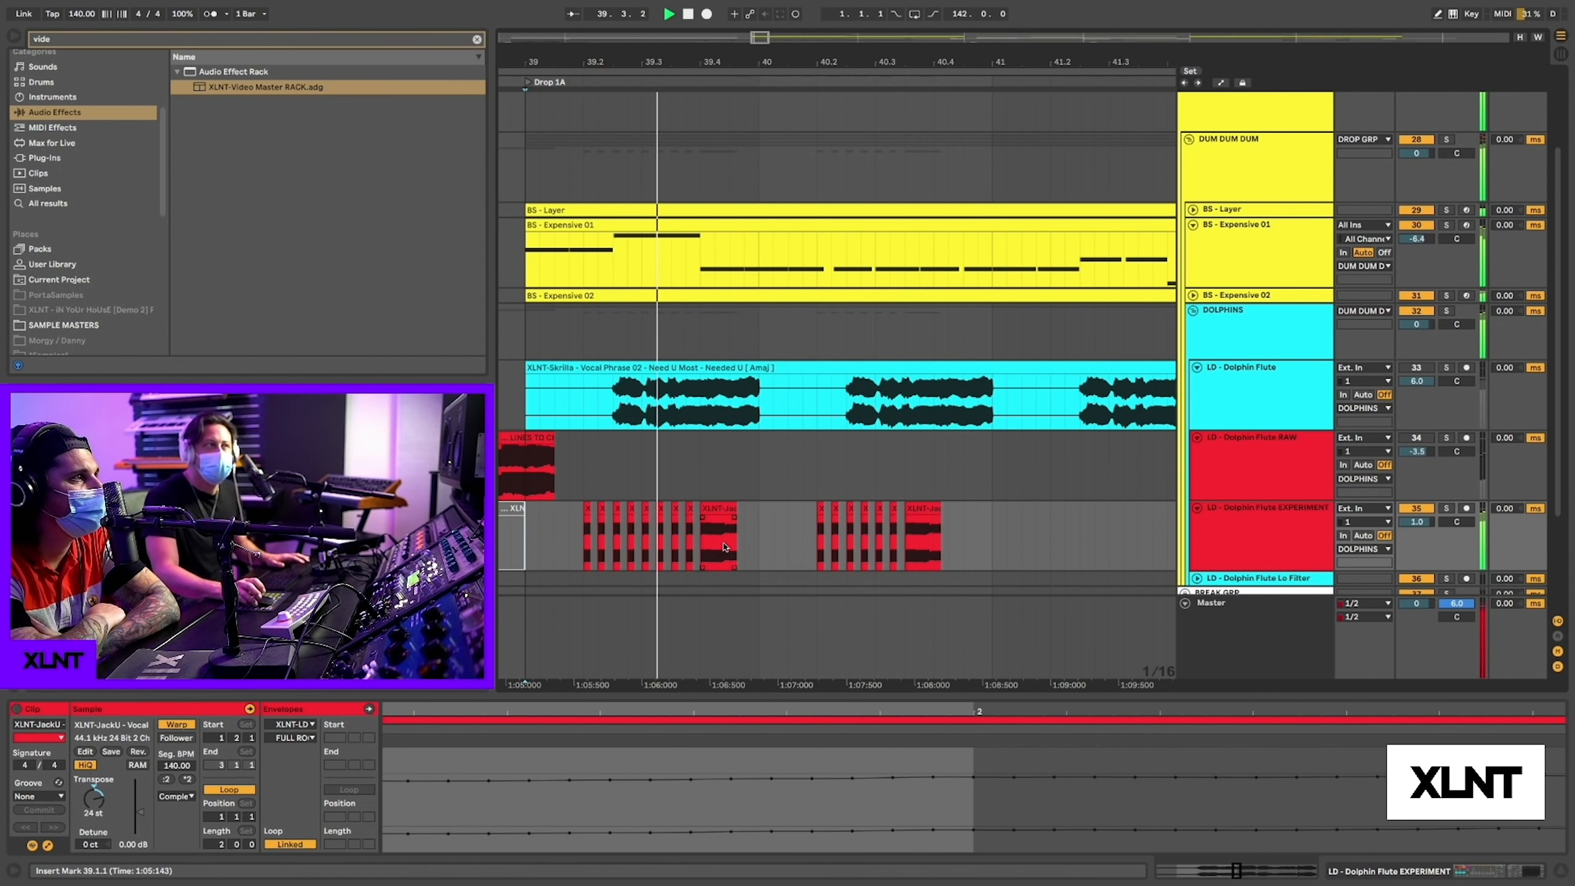
scroll(807, 519, "right", 2)
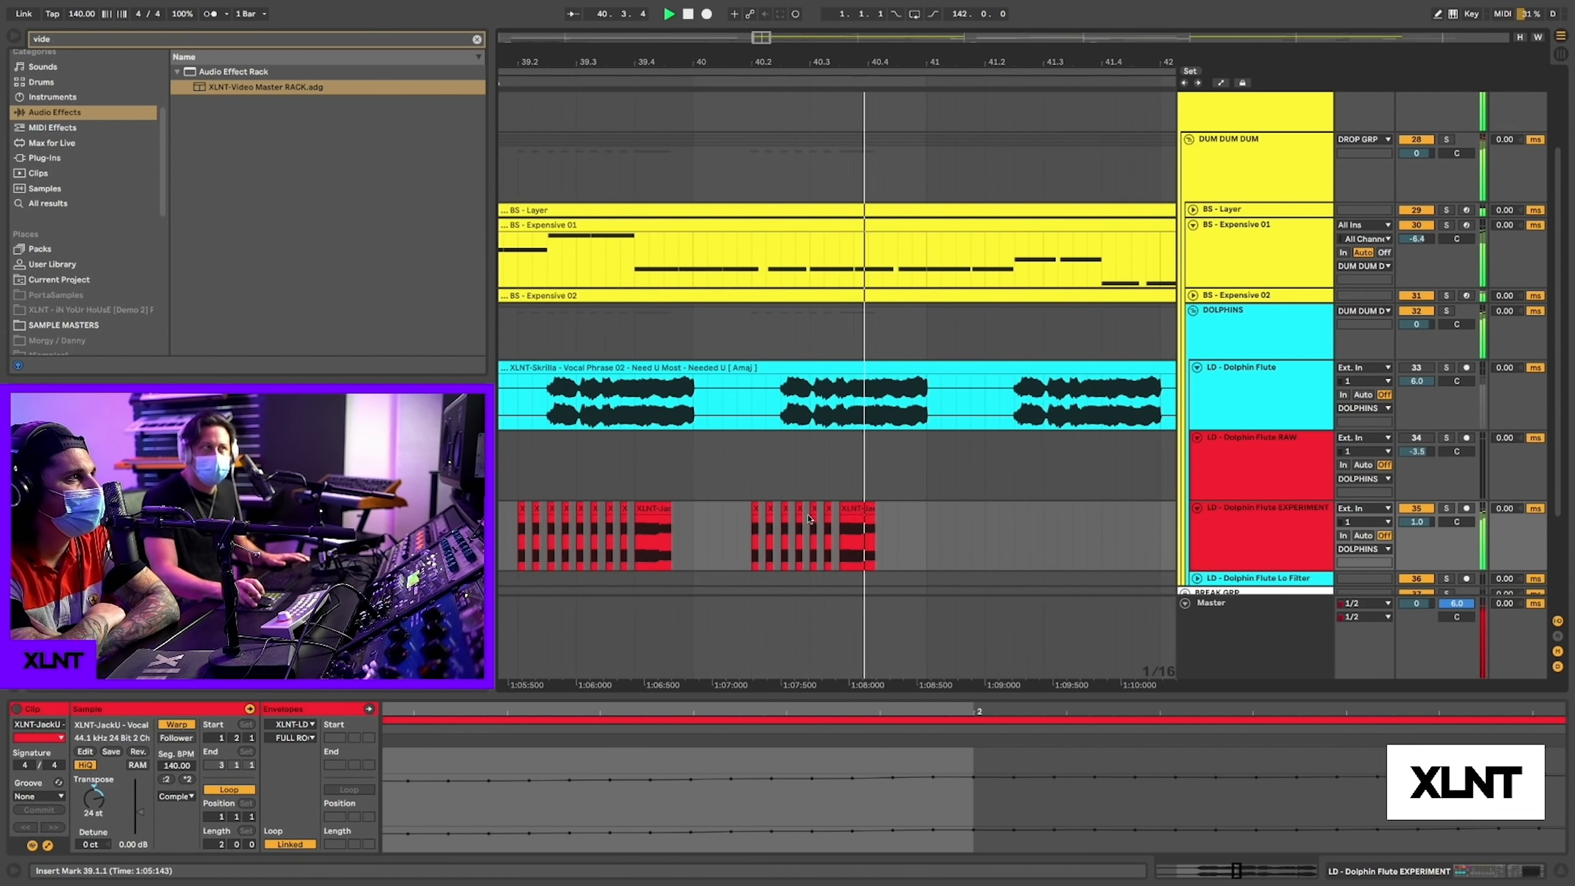
key("space")
key("space")
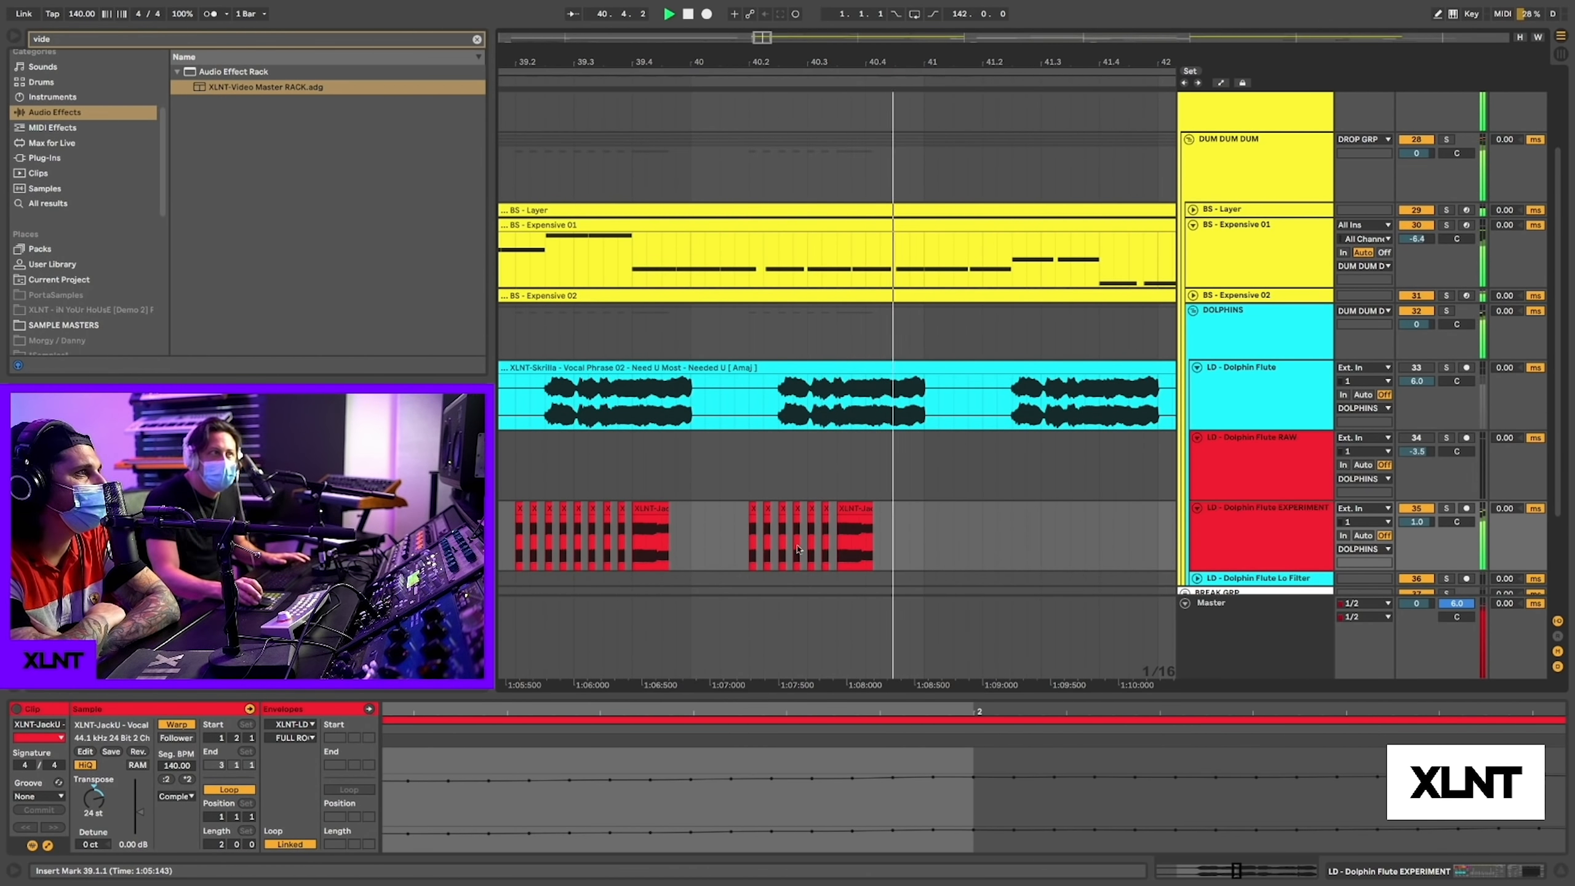
- Duplicate the 40.3.3–40.4.1 part of the long slice so the copy starts at 40.4.1, and play from 40.1.1
left_click_drag(880, 539, 831, 535)
left_click(865, 534)
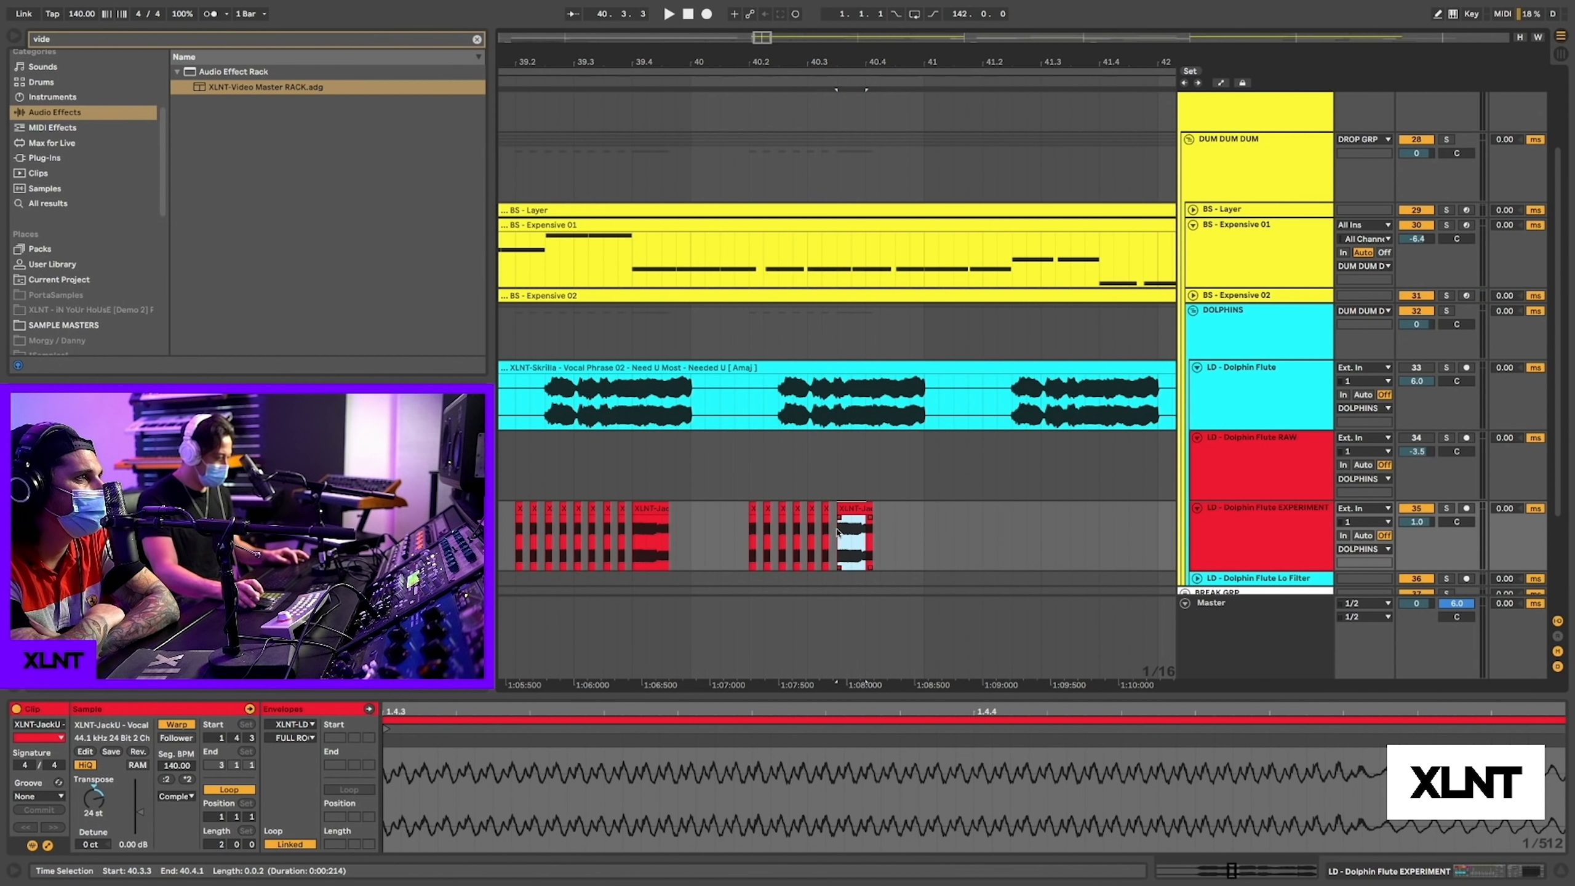
key("super+d")
left_click(691, 535)
key("space")
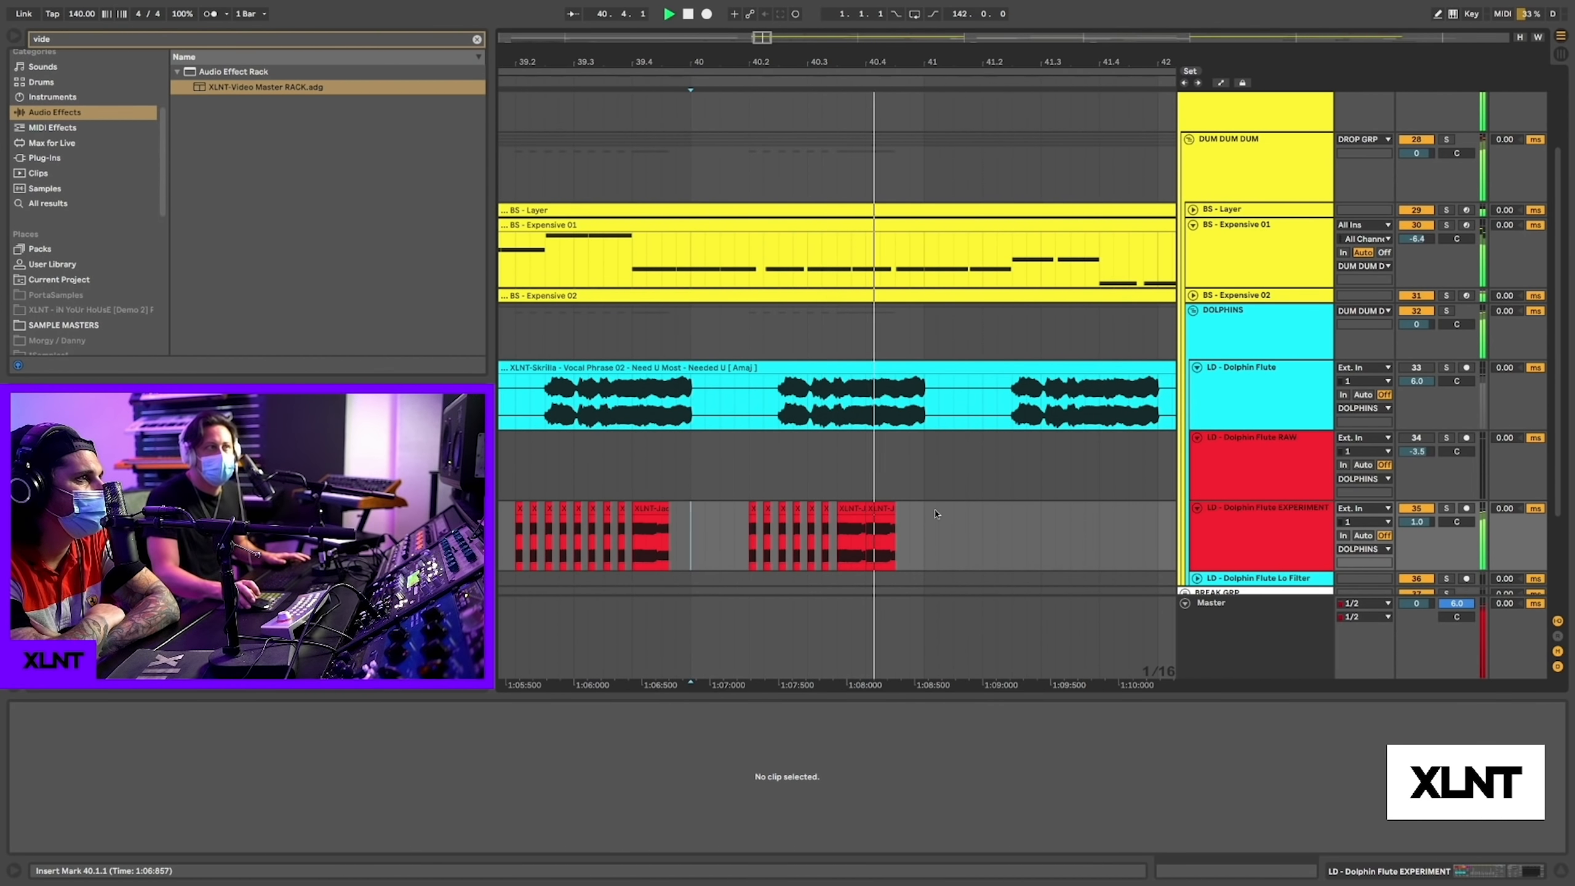
- Move the two long slices together one sixteenth earlier to 40.3.2, over the last short hit, and play from 39.4.4
key("space")
left_click(876, 510)
left_click(852, 510, "shift")
left_click_drag(852, 510, 760, 526)
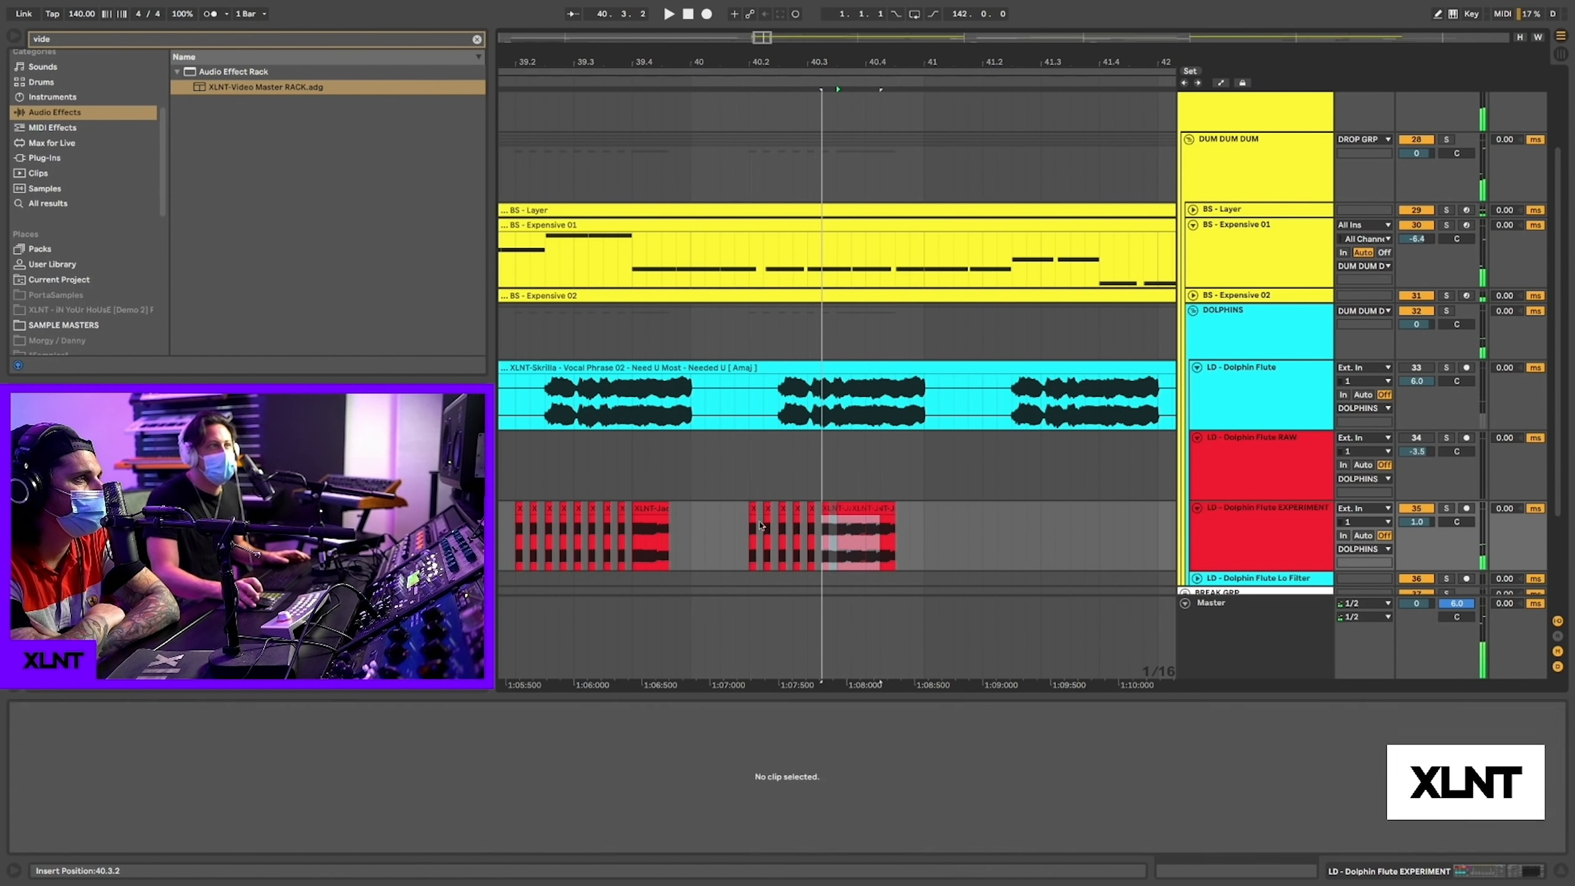
left_click(676, 533)
key("space")
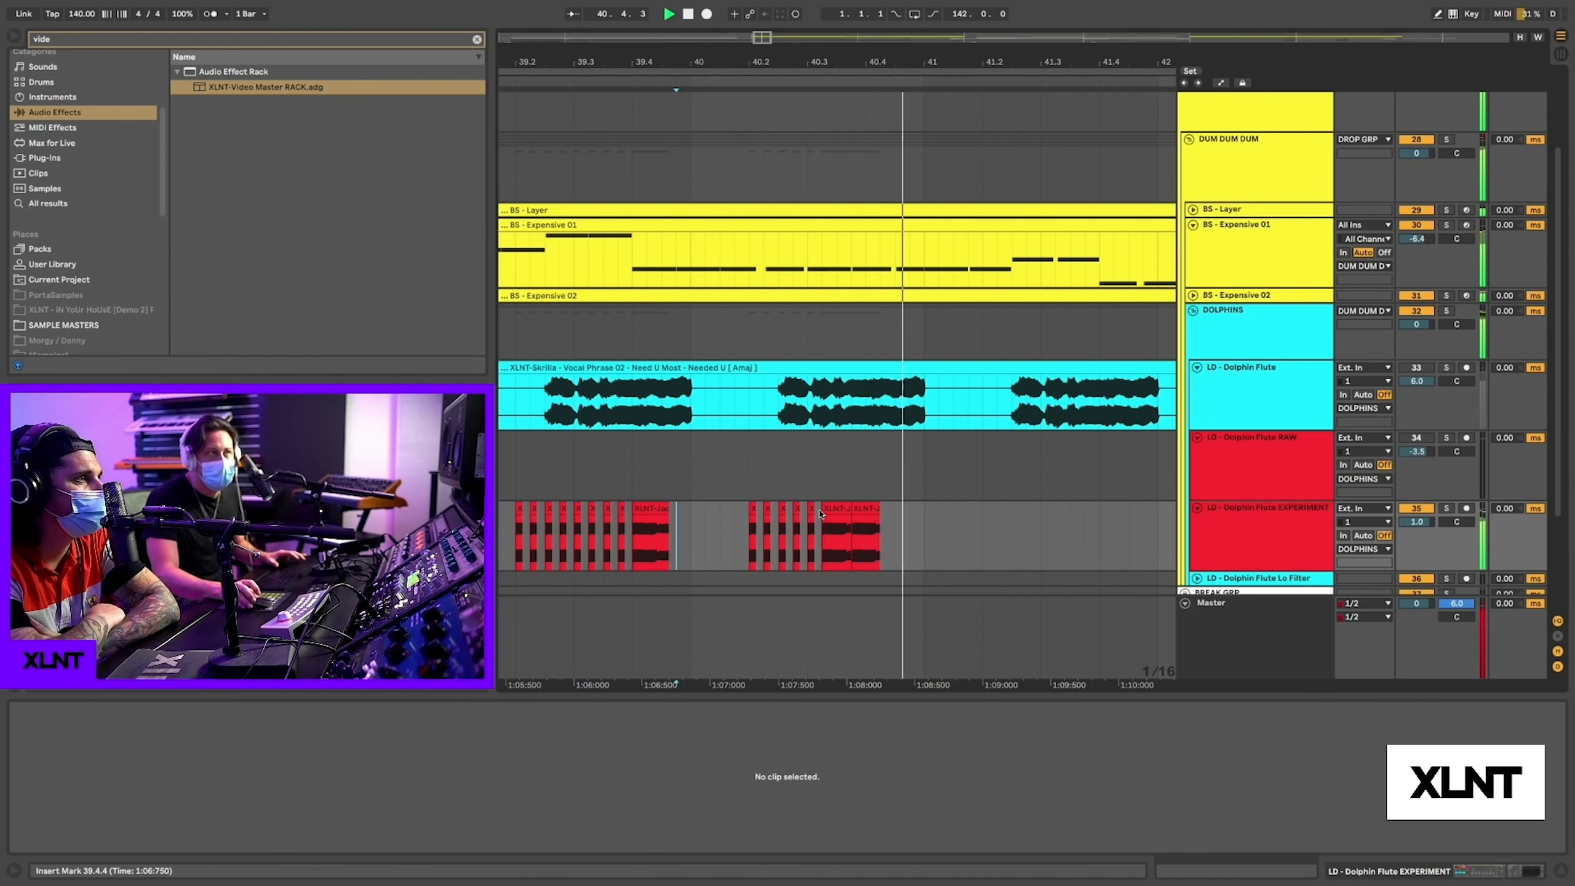
- Move the second long slice one sixteenth later to 40.4.1 and play from 40.1.3, then the whole pattern from 39.1.1
key("space")
left_click_drag(866, 508, 880, 517)
left_click(721, 537)
key("space")
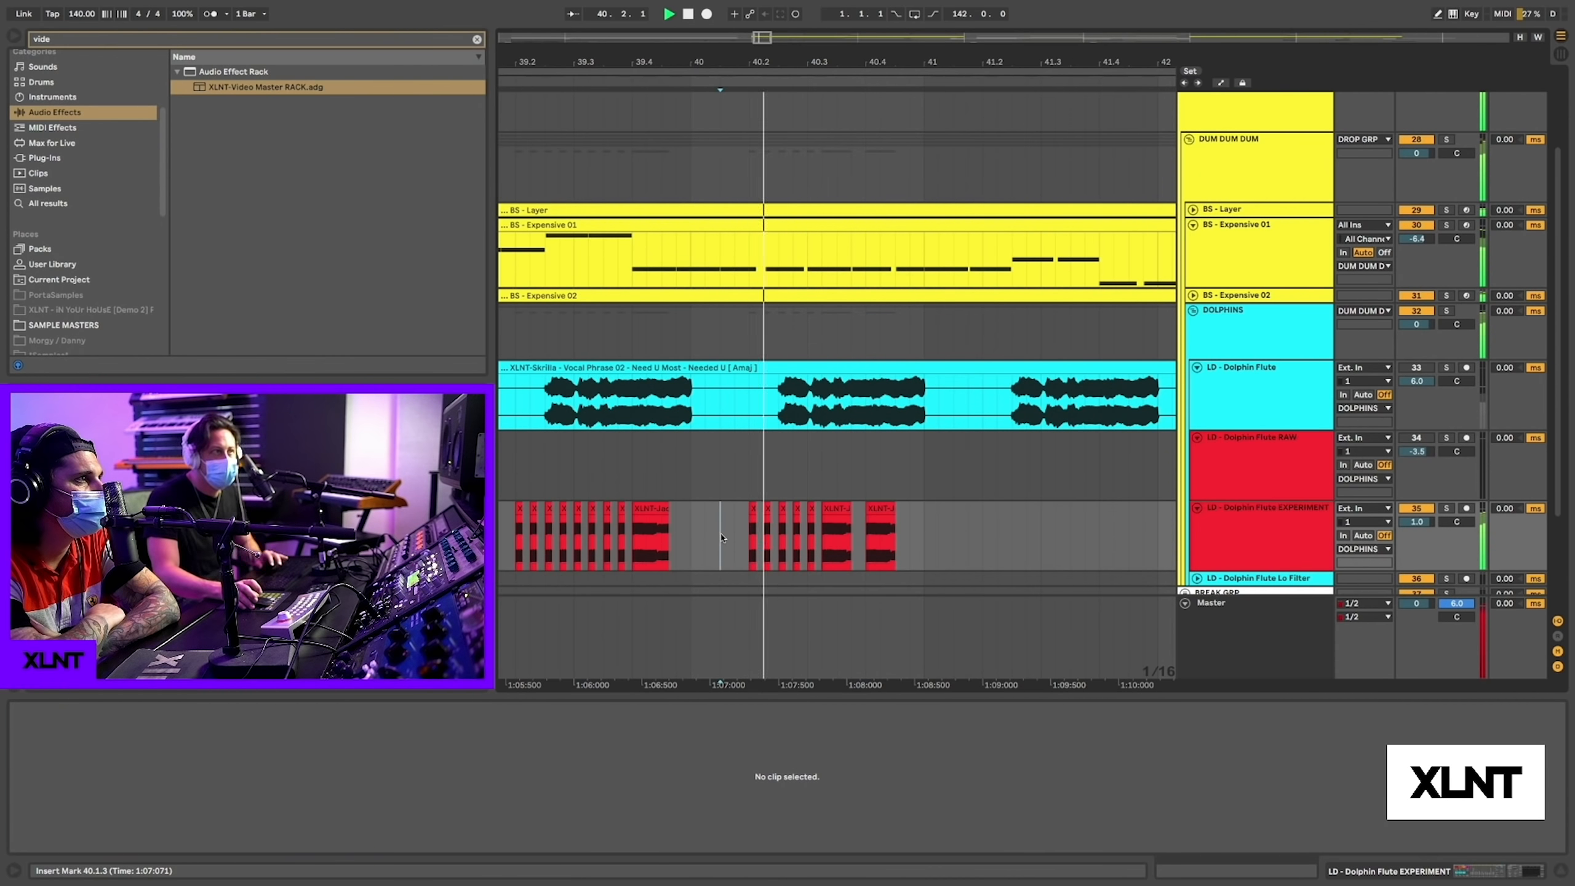
scroll(570, 551, "left", 3)
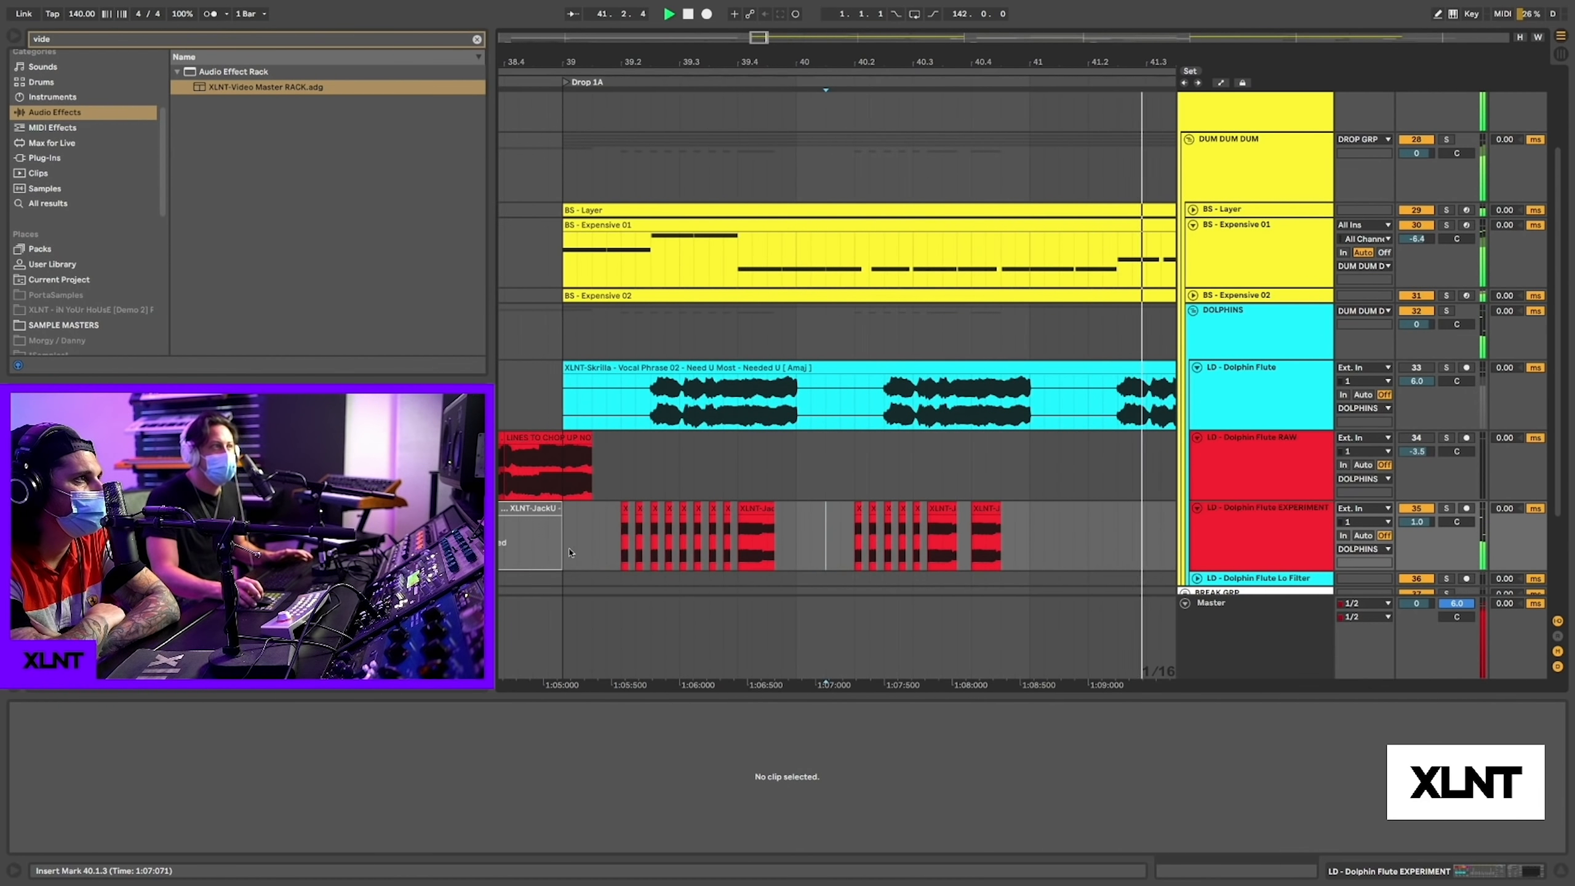
left_click(570, 551)
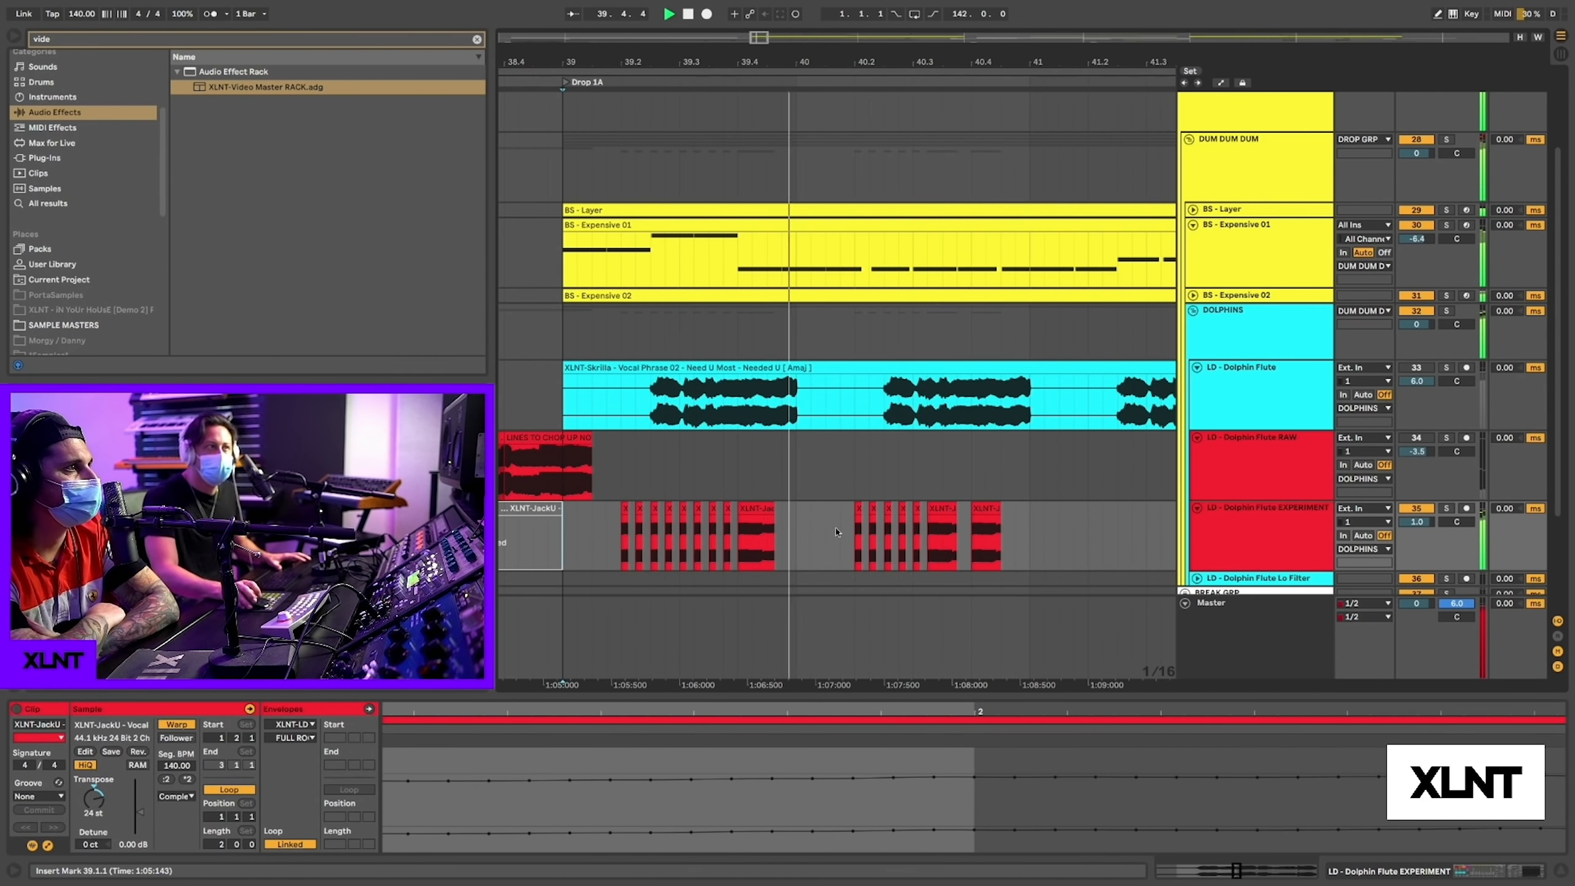
scroll(883, 526, "right", 1)
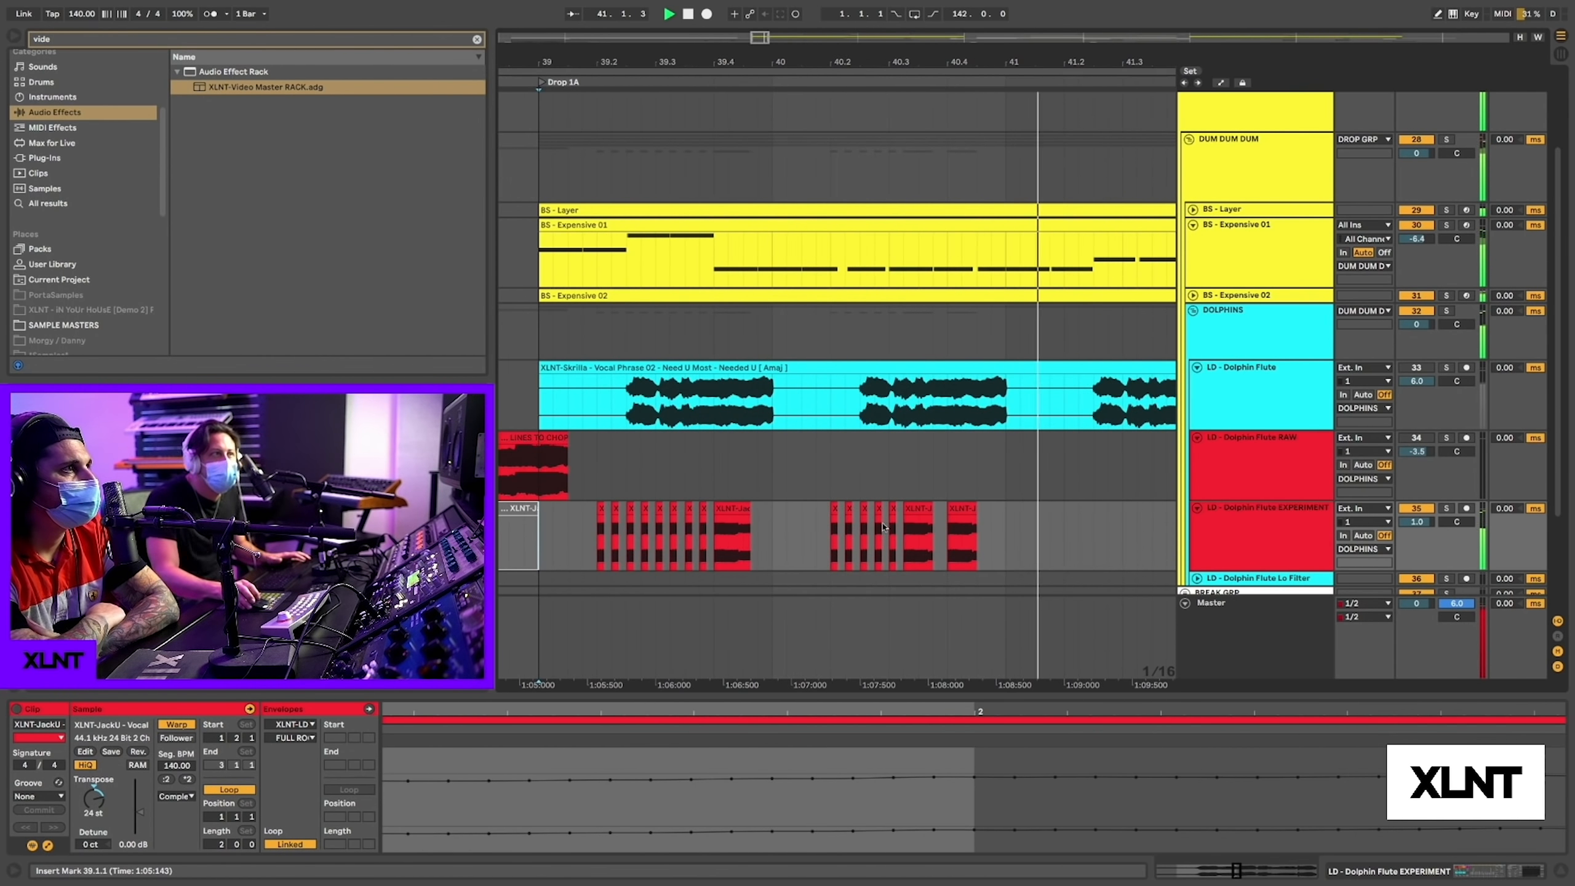
- Extend the first long slice to 40.4.1 and the second to 41.1.1, and play the pattern from 38.4.3
left_click(925, 510)
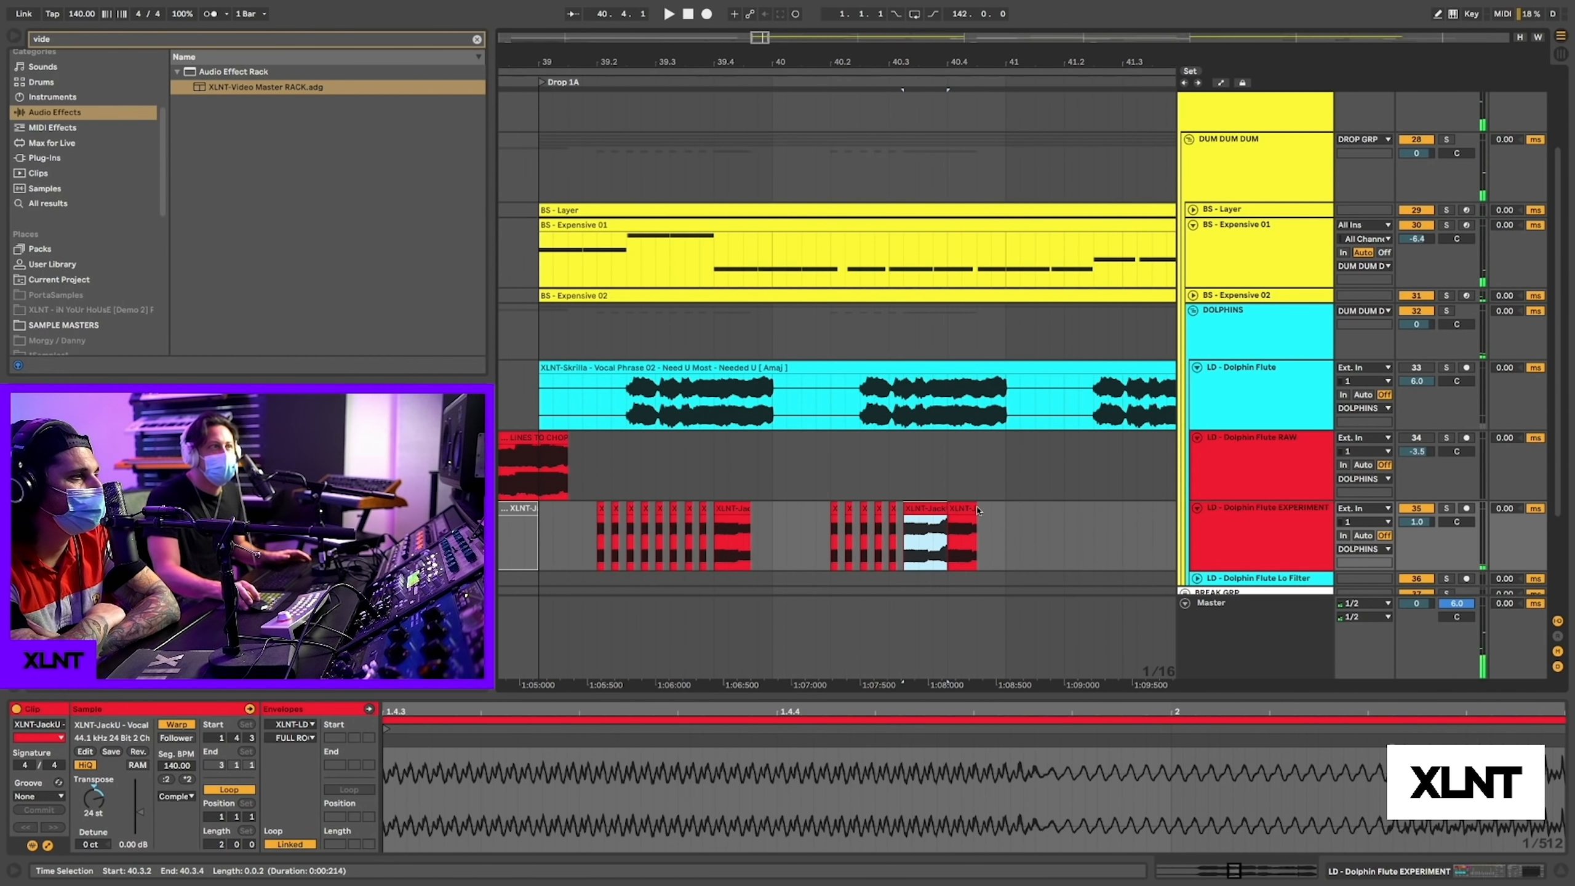
left_click(515, 551)
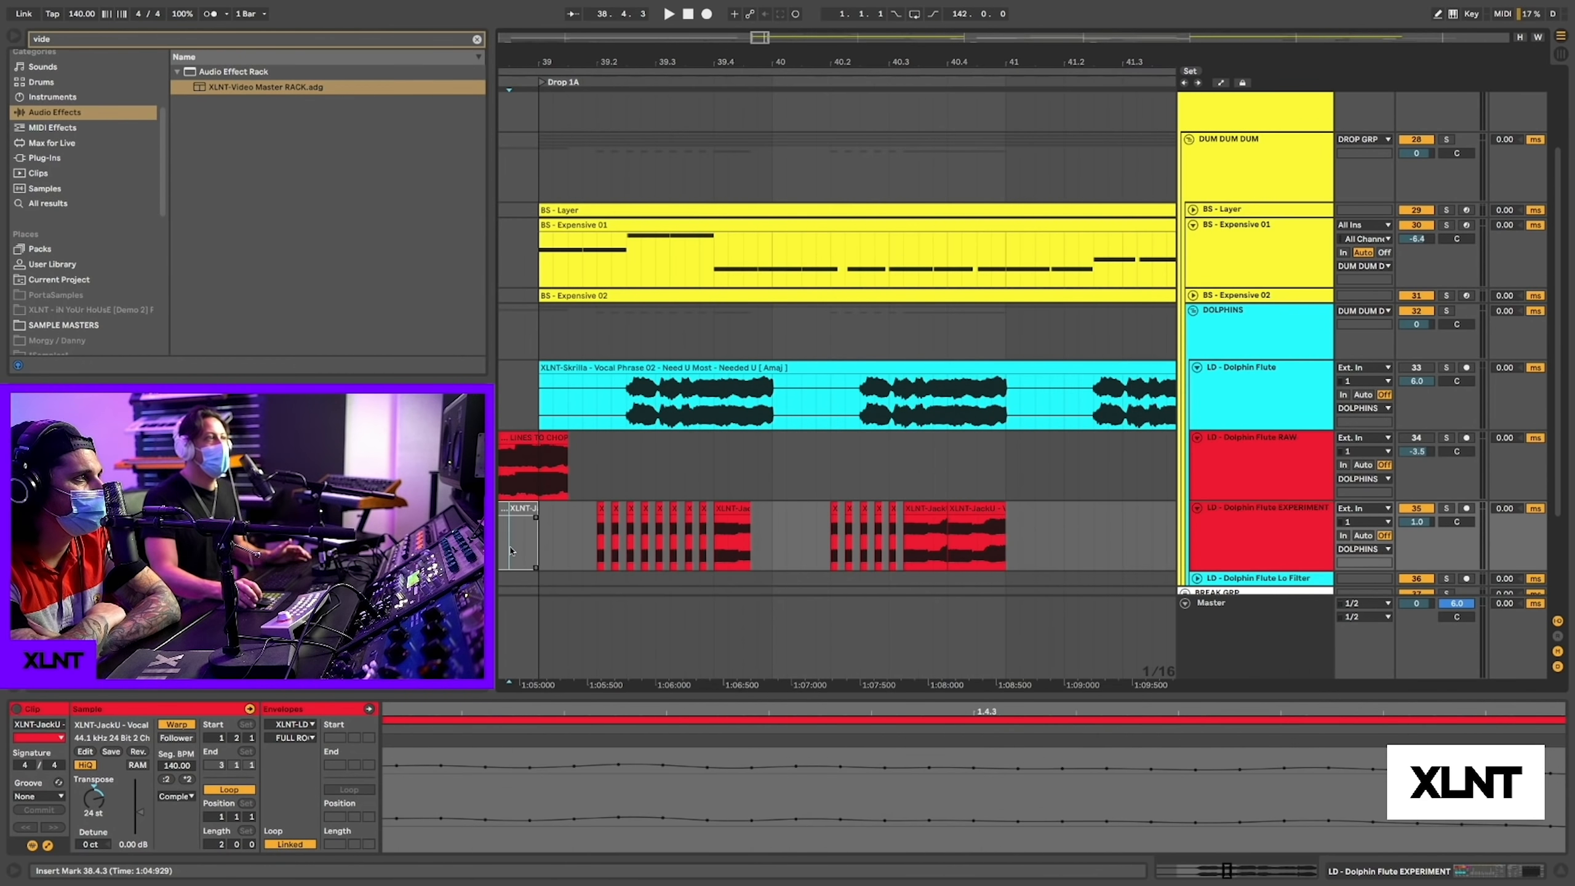
double_click(1234, 537)
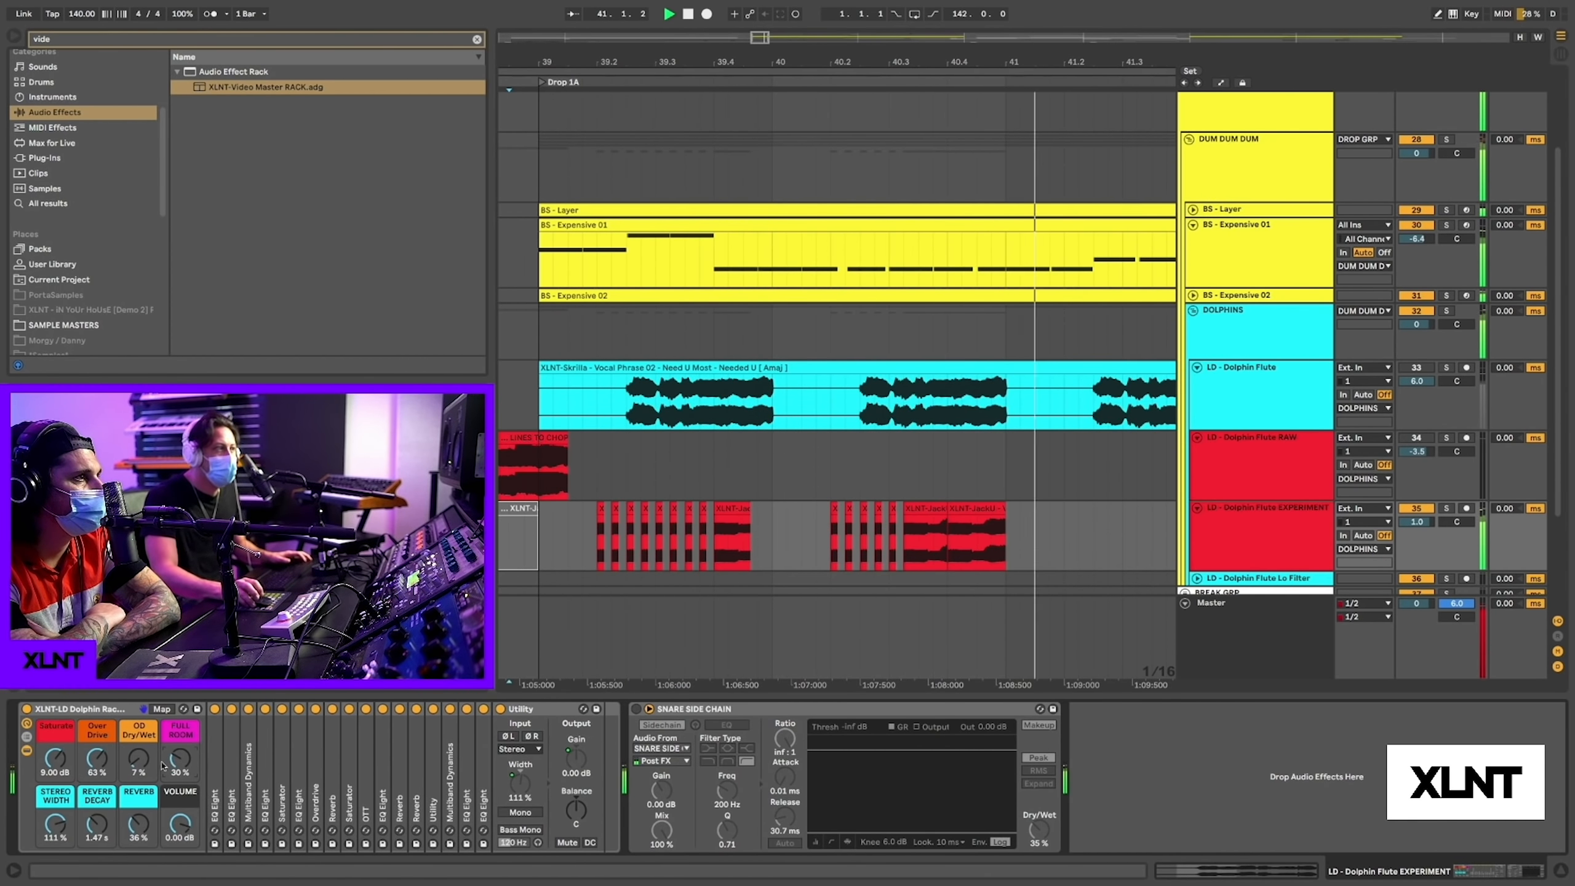
key("space")
key("space")
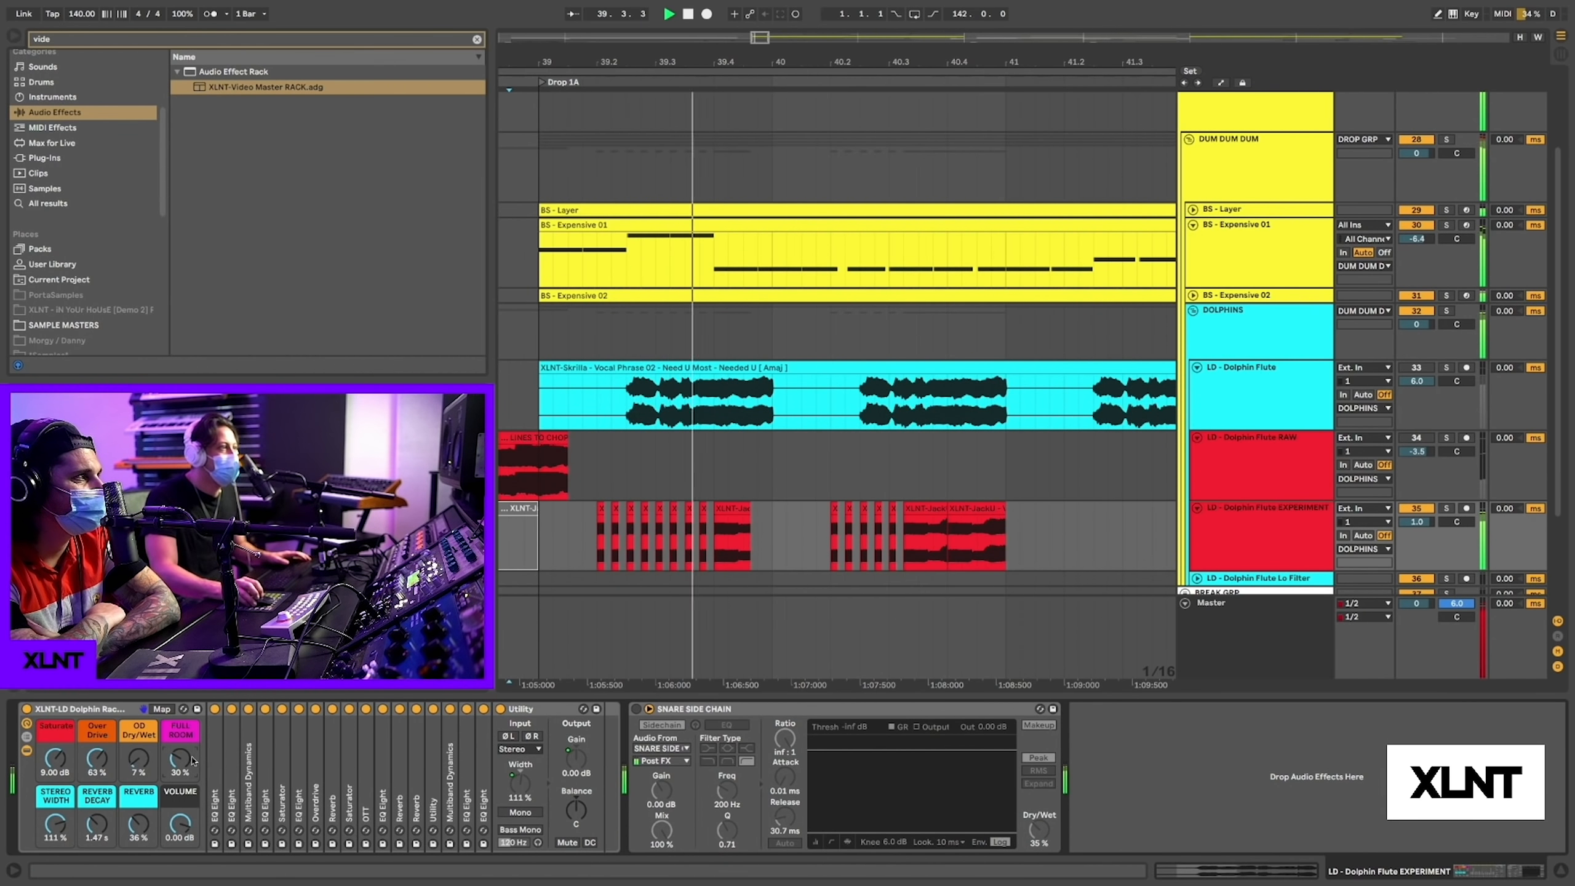
- Raise the FULL ROOM macro of the EXPERIMENT track's dolphin rack to 80% and play the pattern from 38.4.4
left_click_drag(180, 757, 179, 753)
left_click(524, 539)
key("space")
key("space")
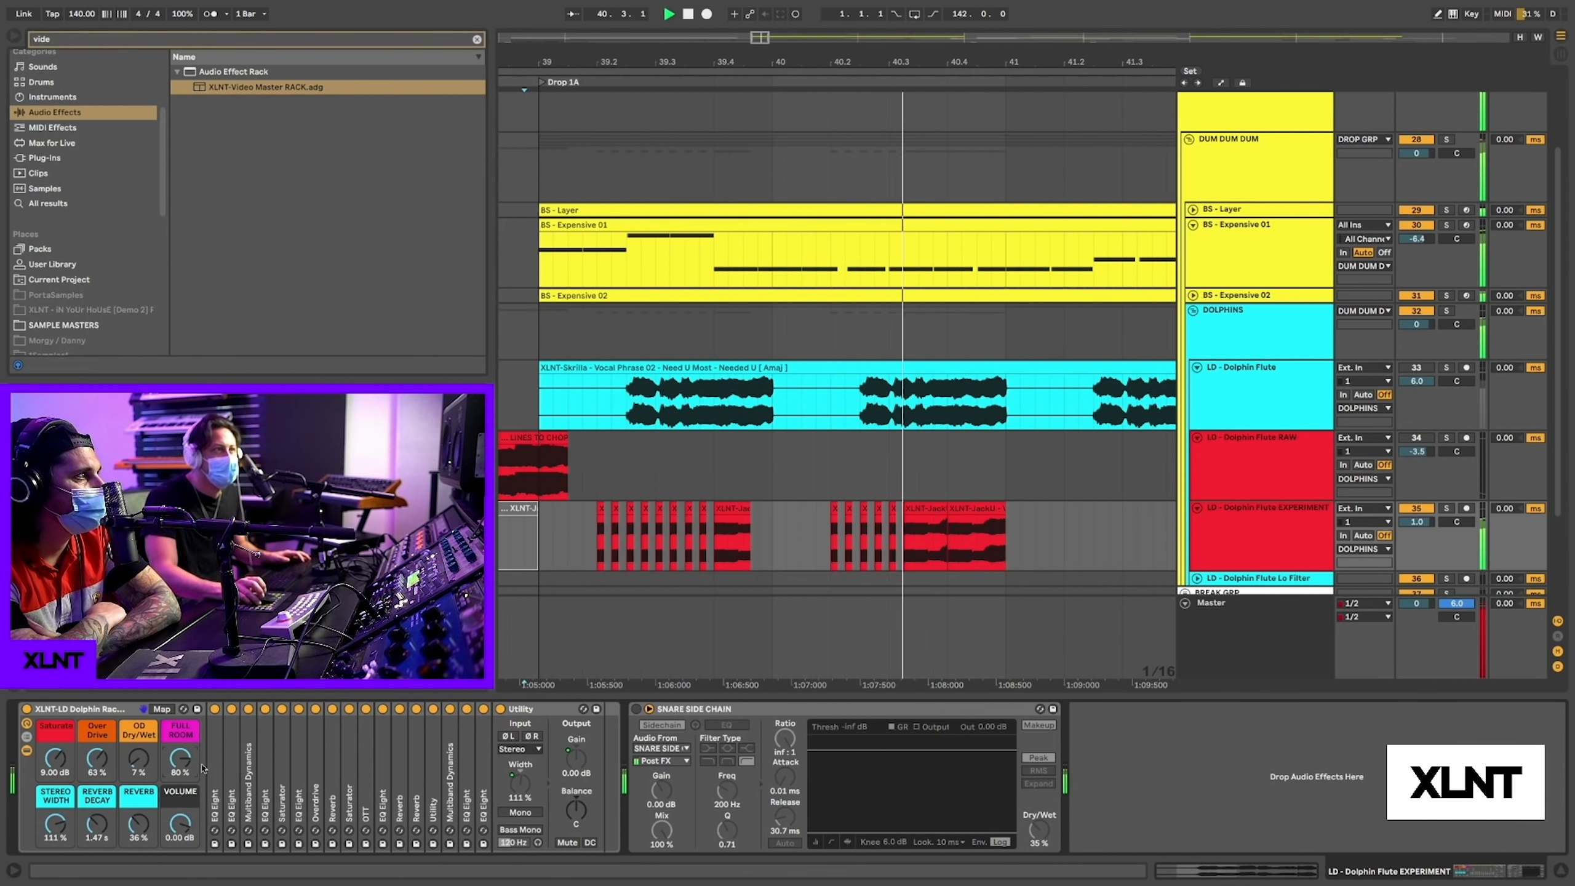
- Stop playback and make the second long slice three sixteenths long, running from 40.4.2 to 41.1.1
left_click(970, 514)
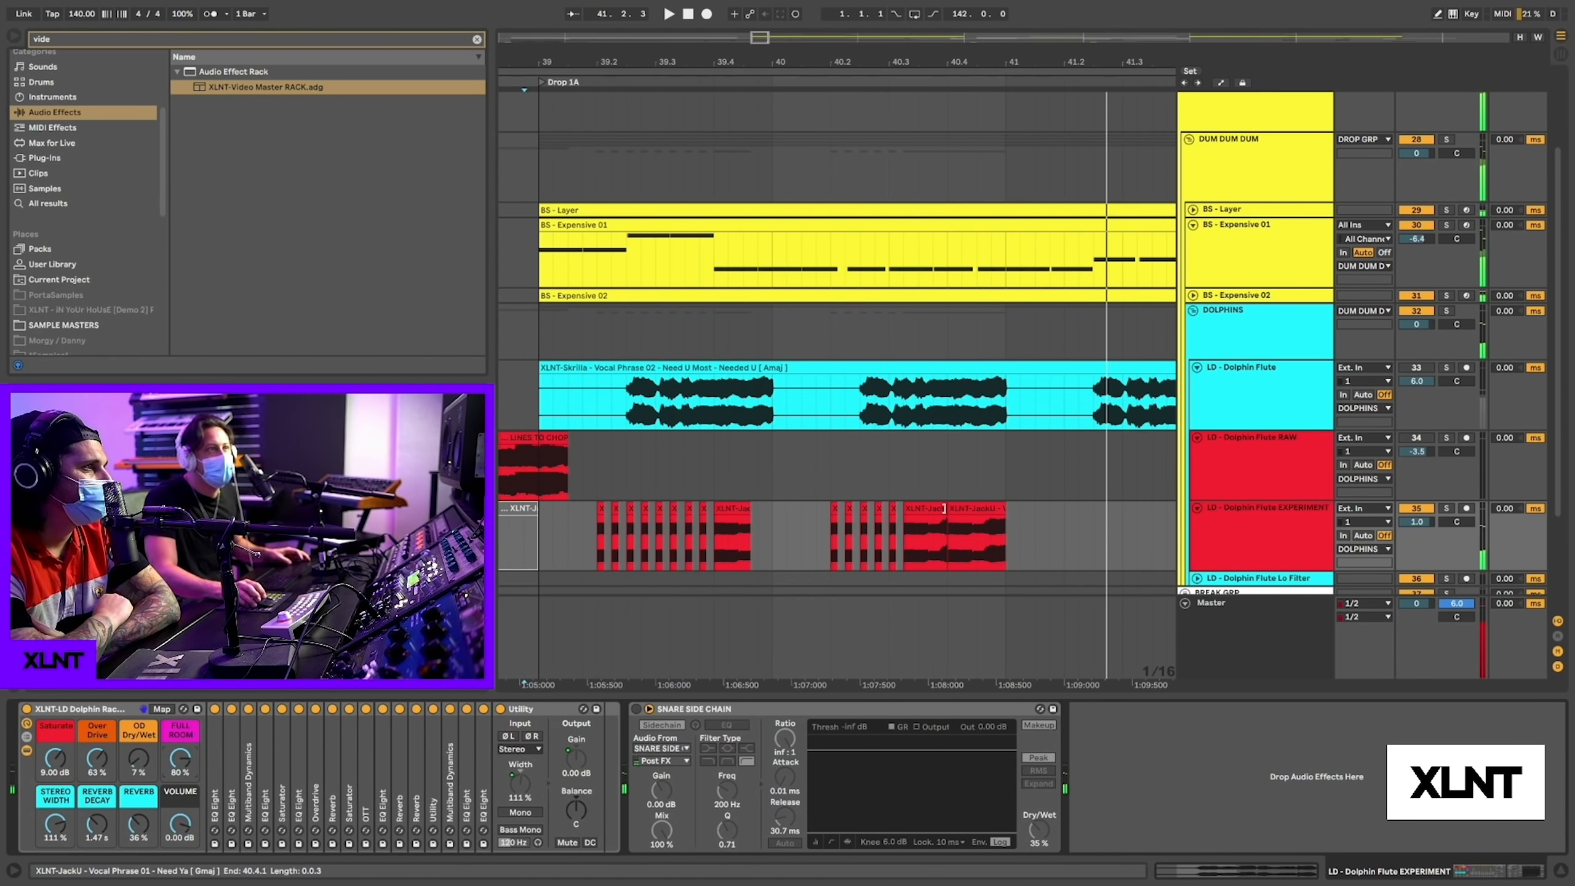
key("space")
left_click_drag(971, 513, 1021, 510)
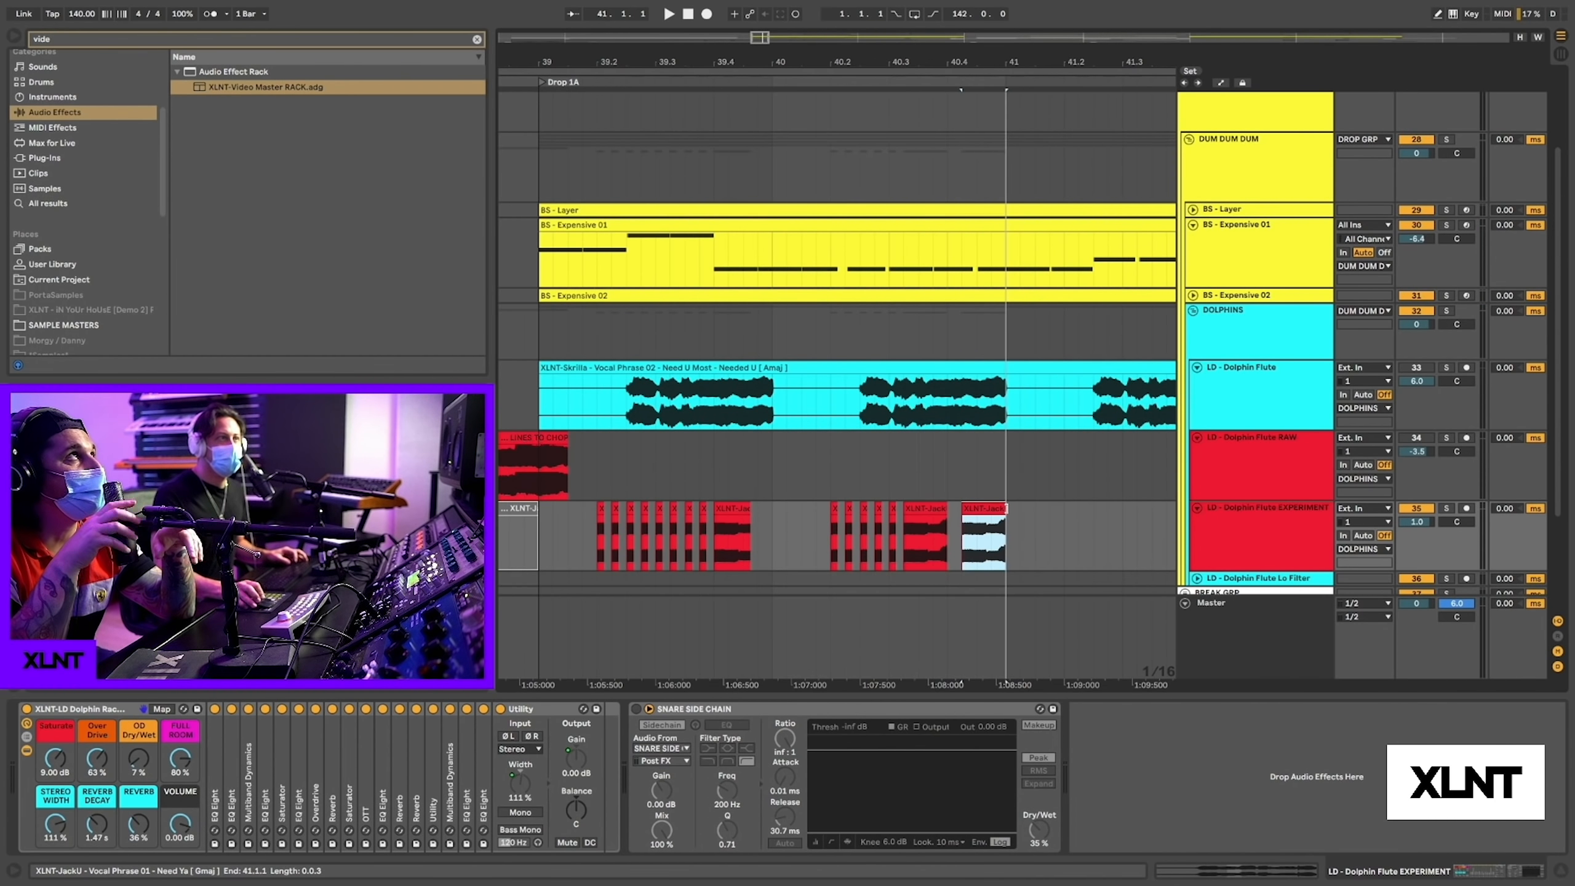
scroll(568, 540, "left", 2)
left_click(568, 541)
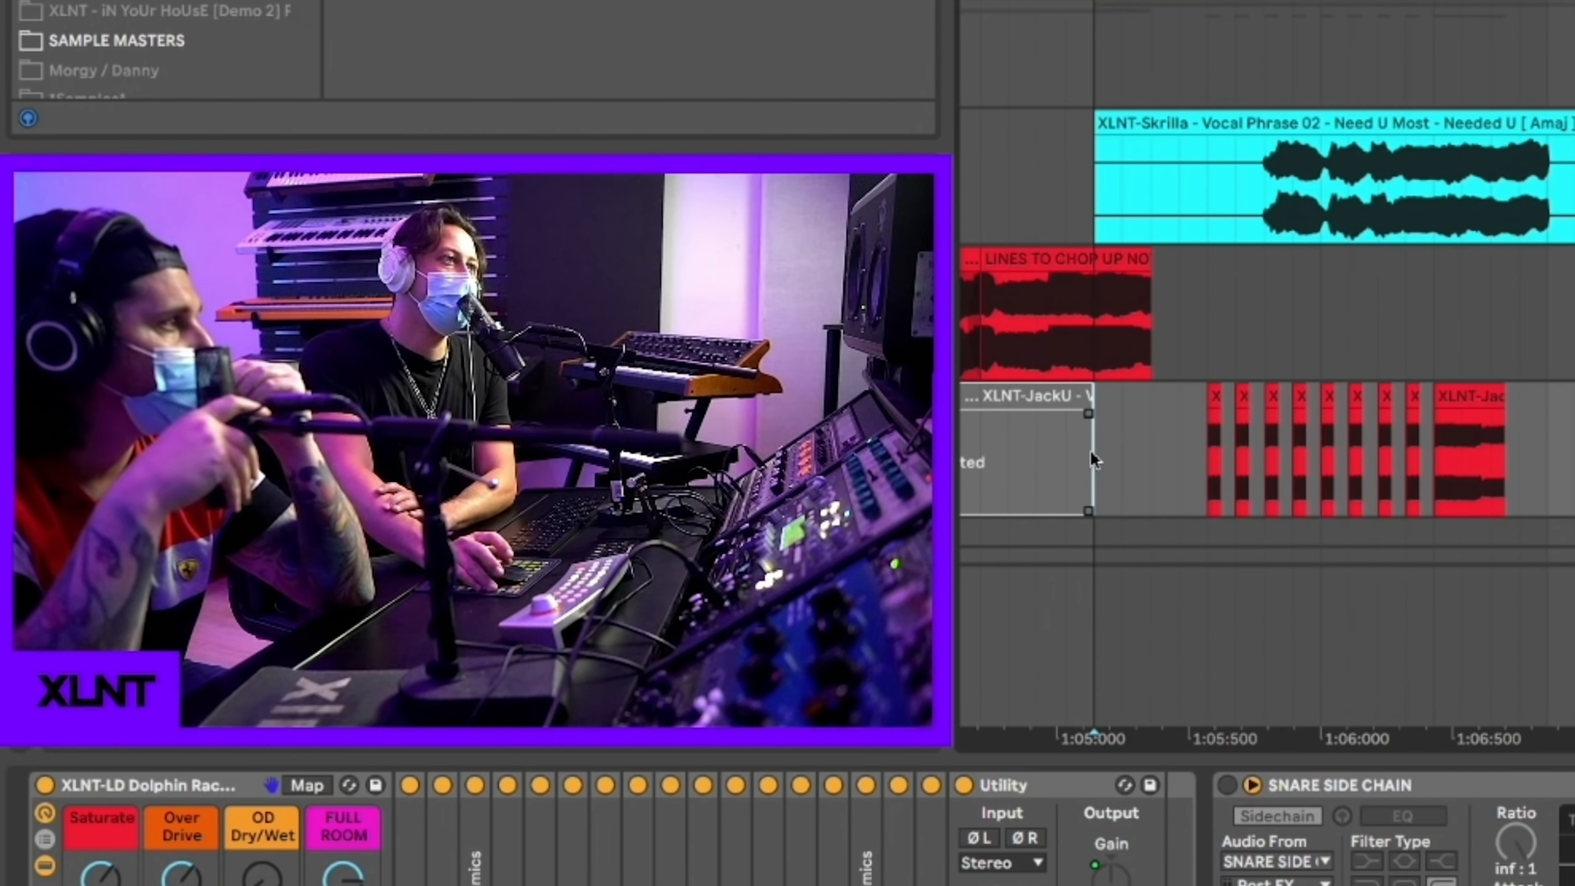
scroll(1238, 421, "left", 5)
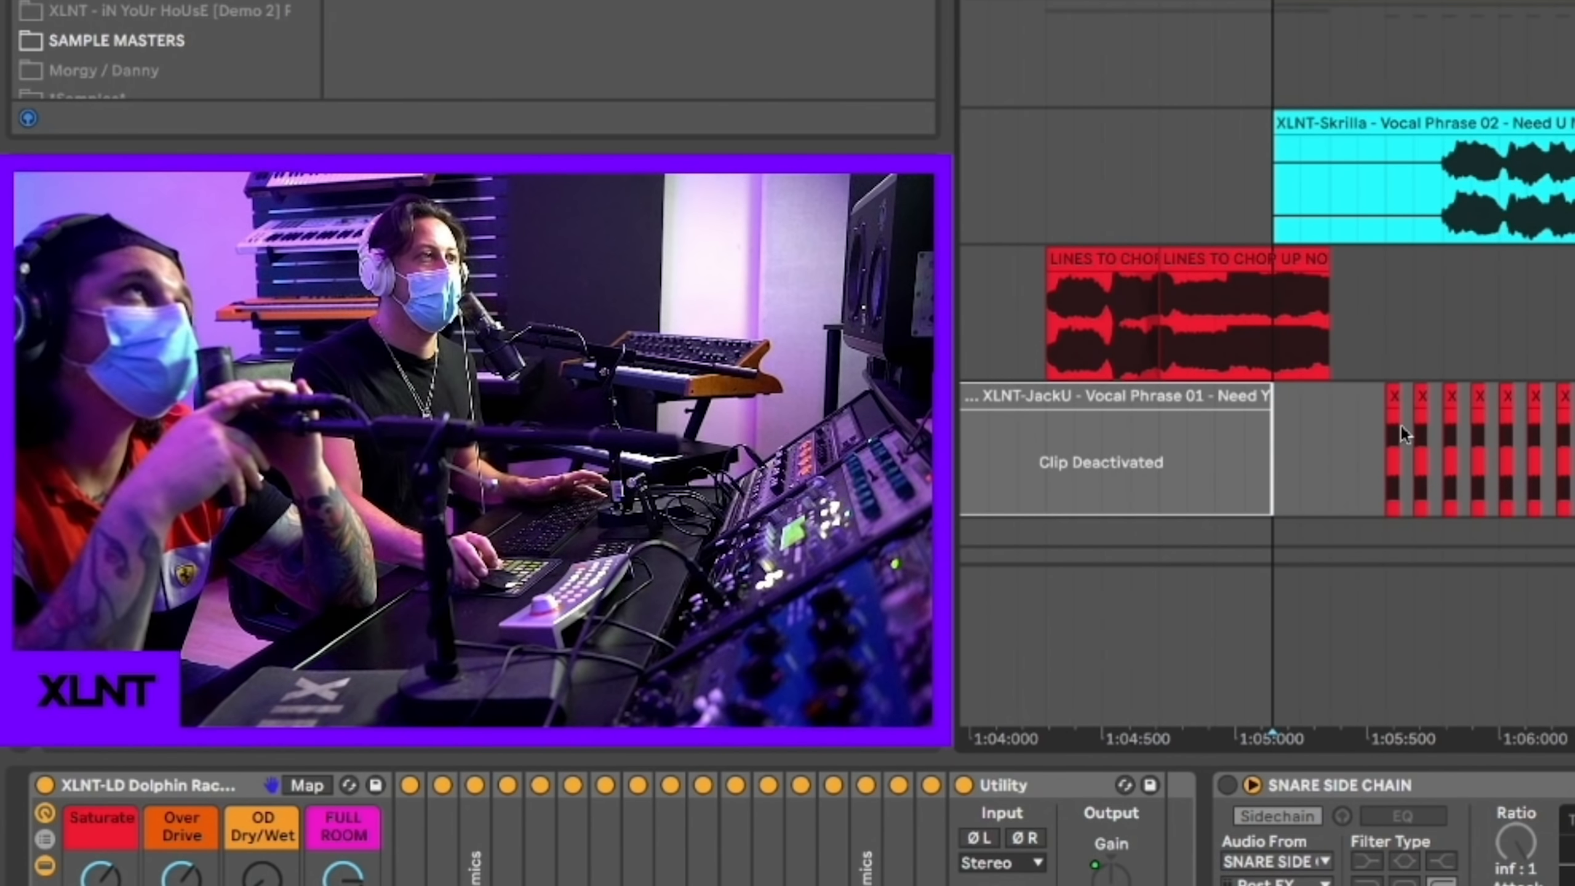
scroll(1395, 426, "left", 2)
scroll(1138, 472, "right", 5)
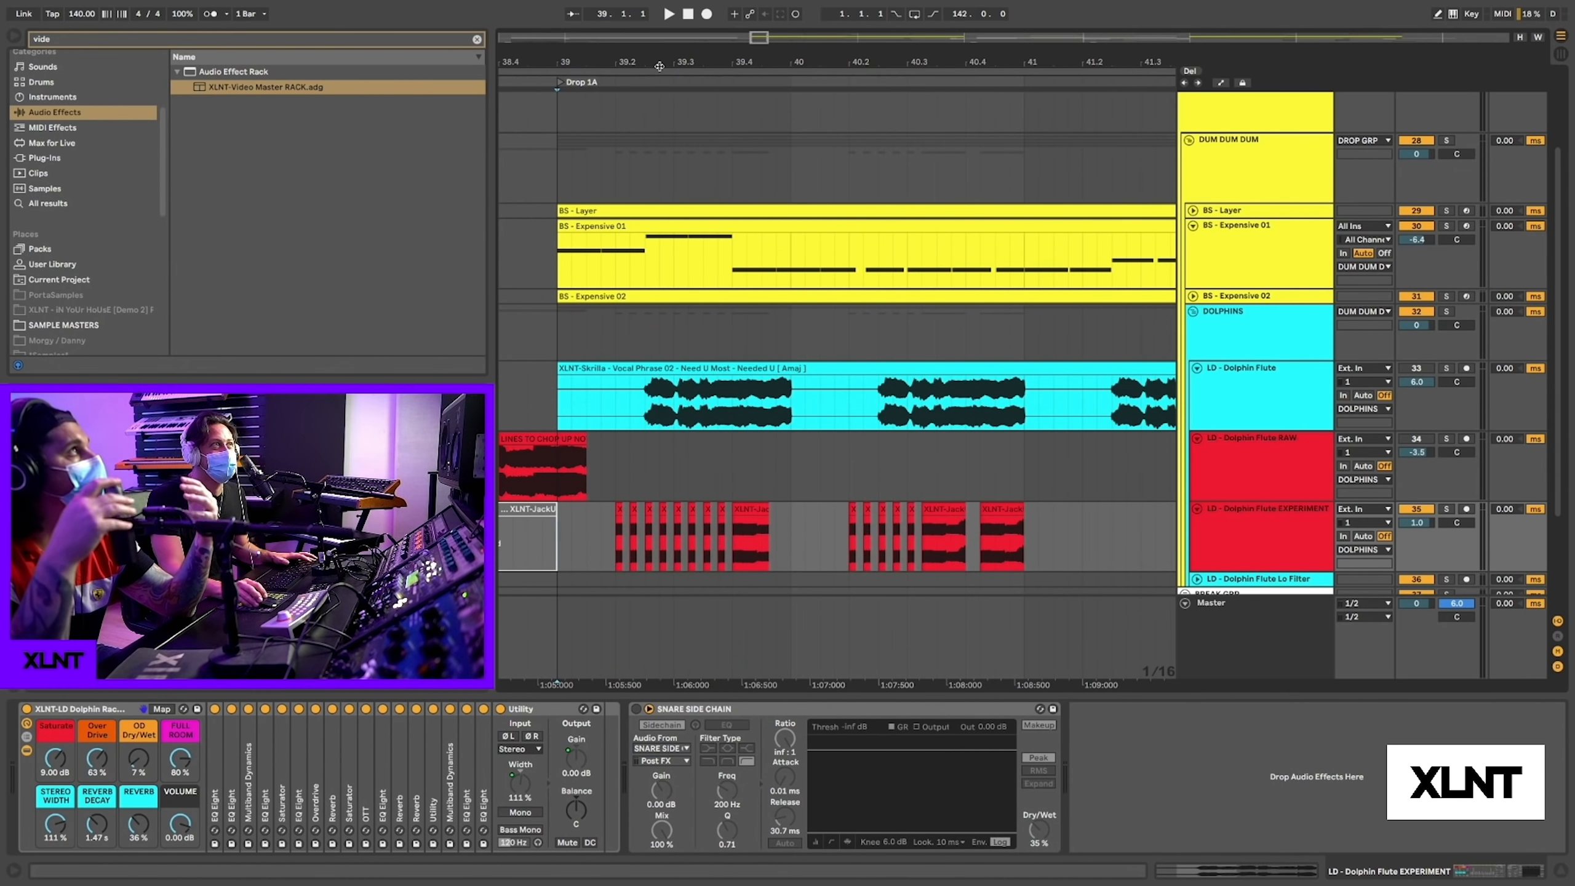
left_click(658, 68)
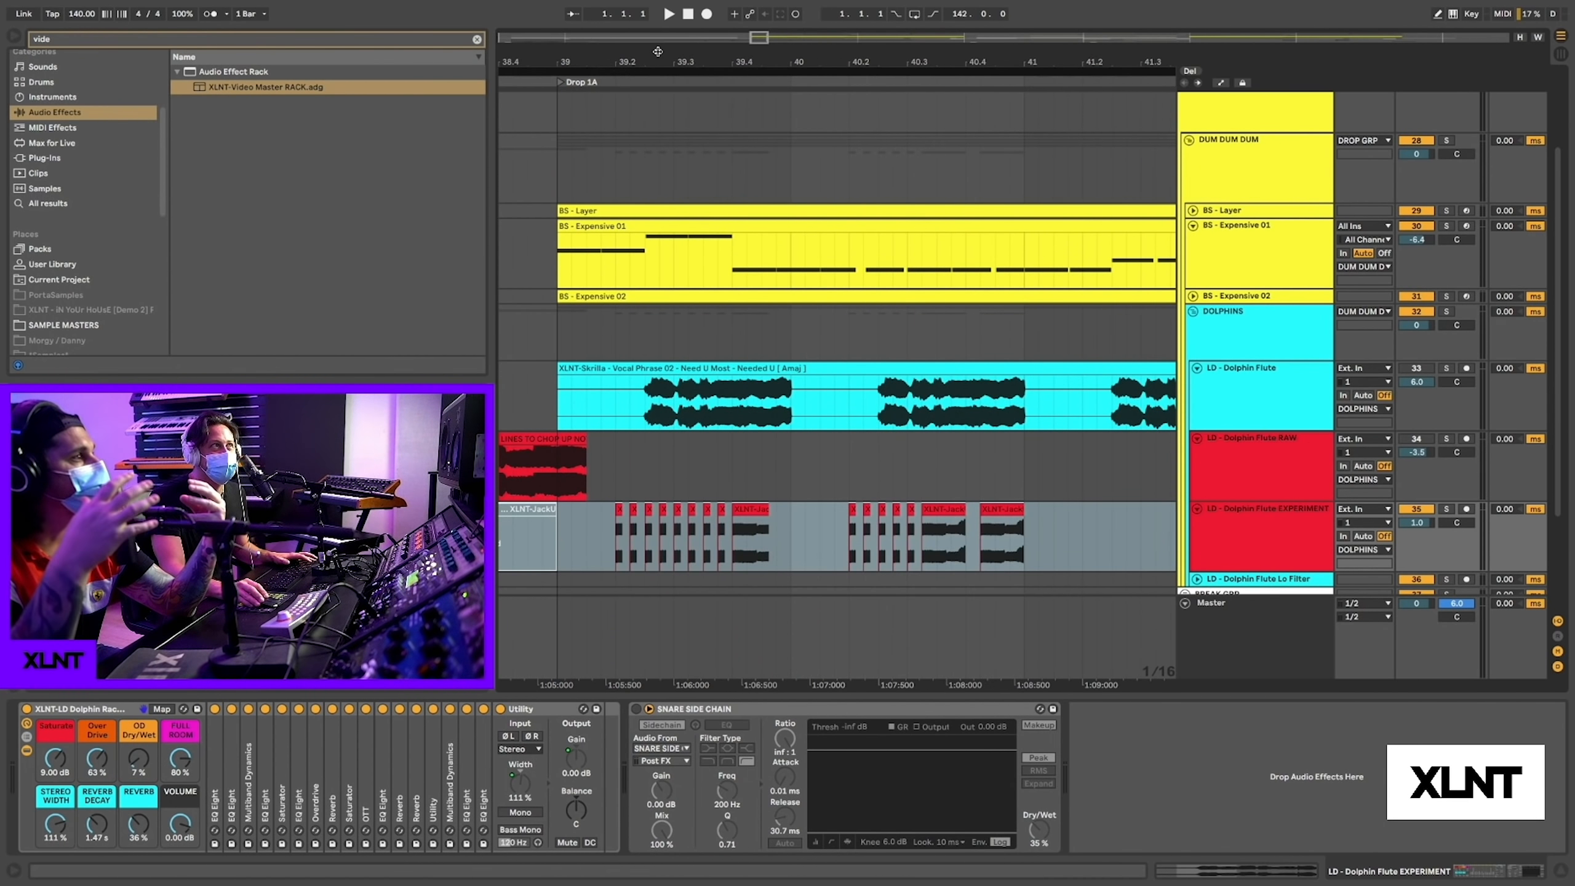
left_click_drag(659, 68, 659, 59)
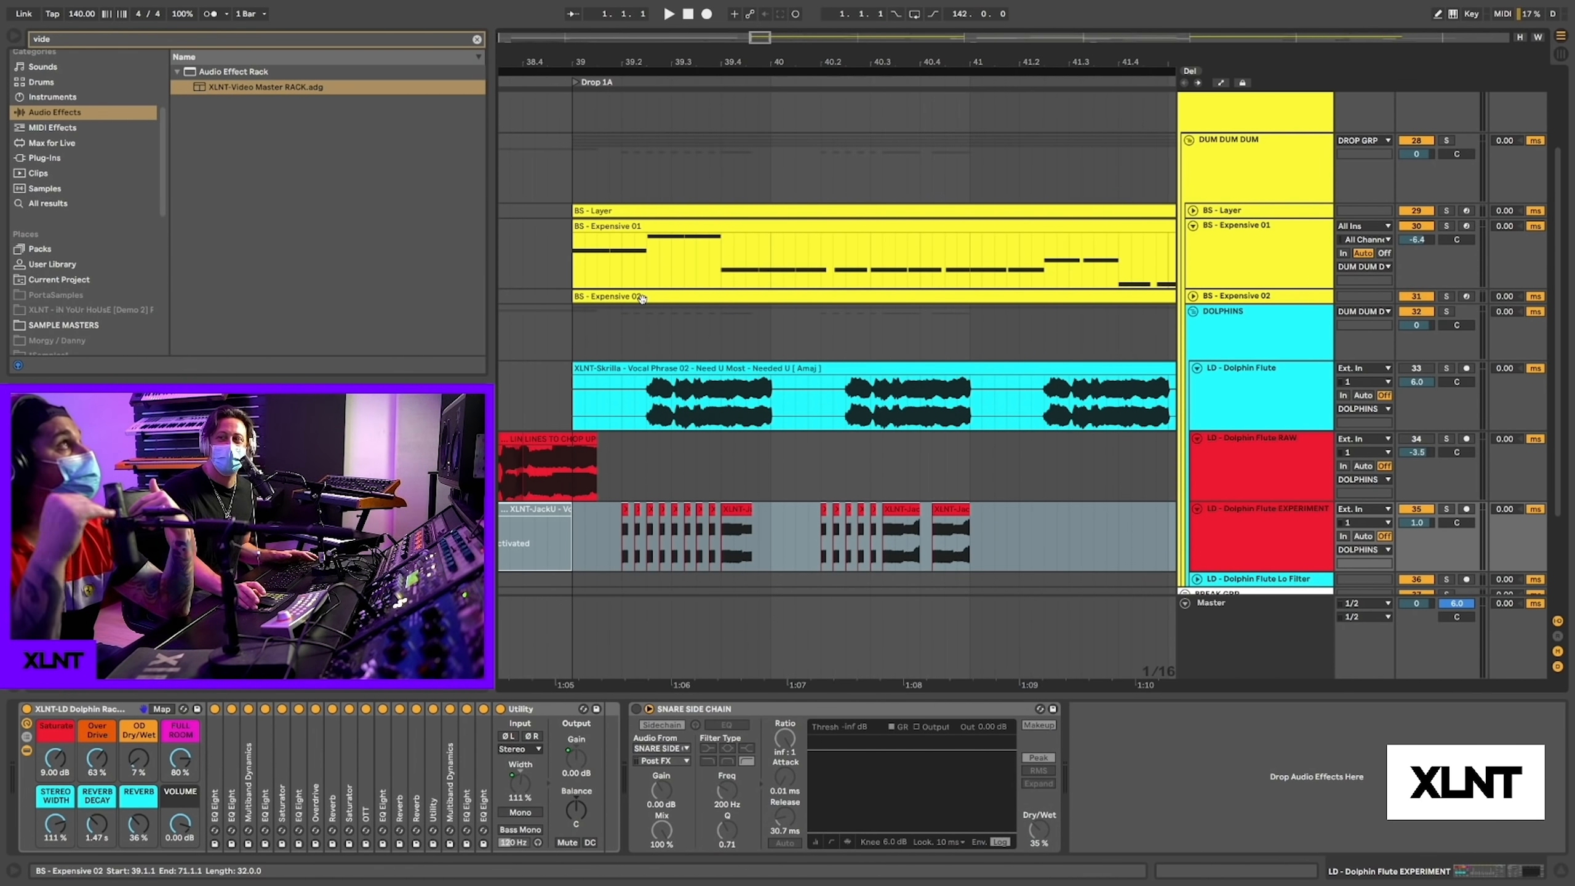
left_click(571, 557)
scroll(572, 557, "right", 1)
left_click(572, 556)
scroll(572, 557, "right", 3)
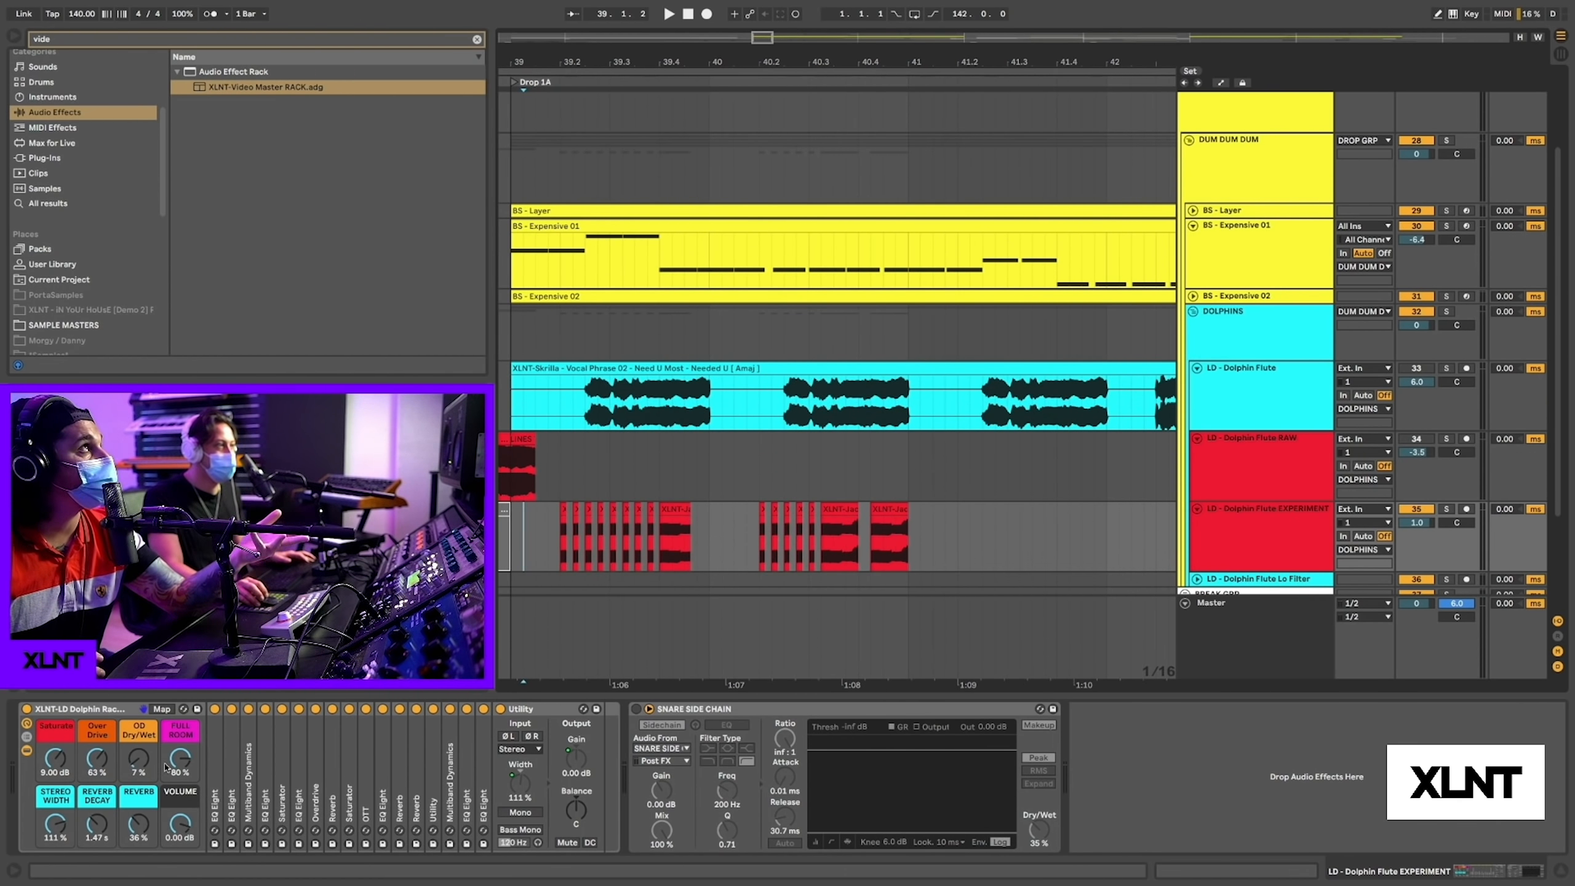
scroll(705, 493, "left", 10)
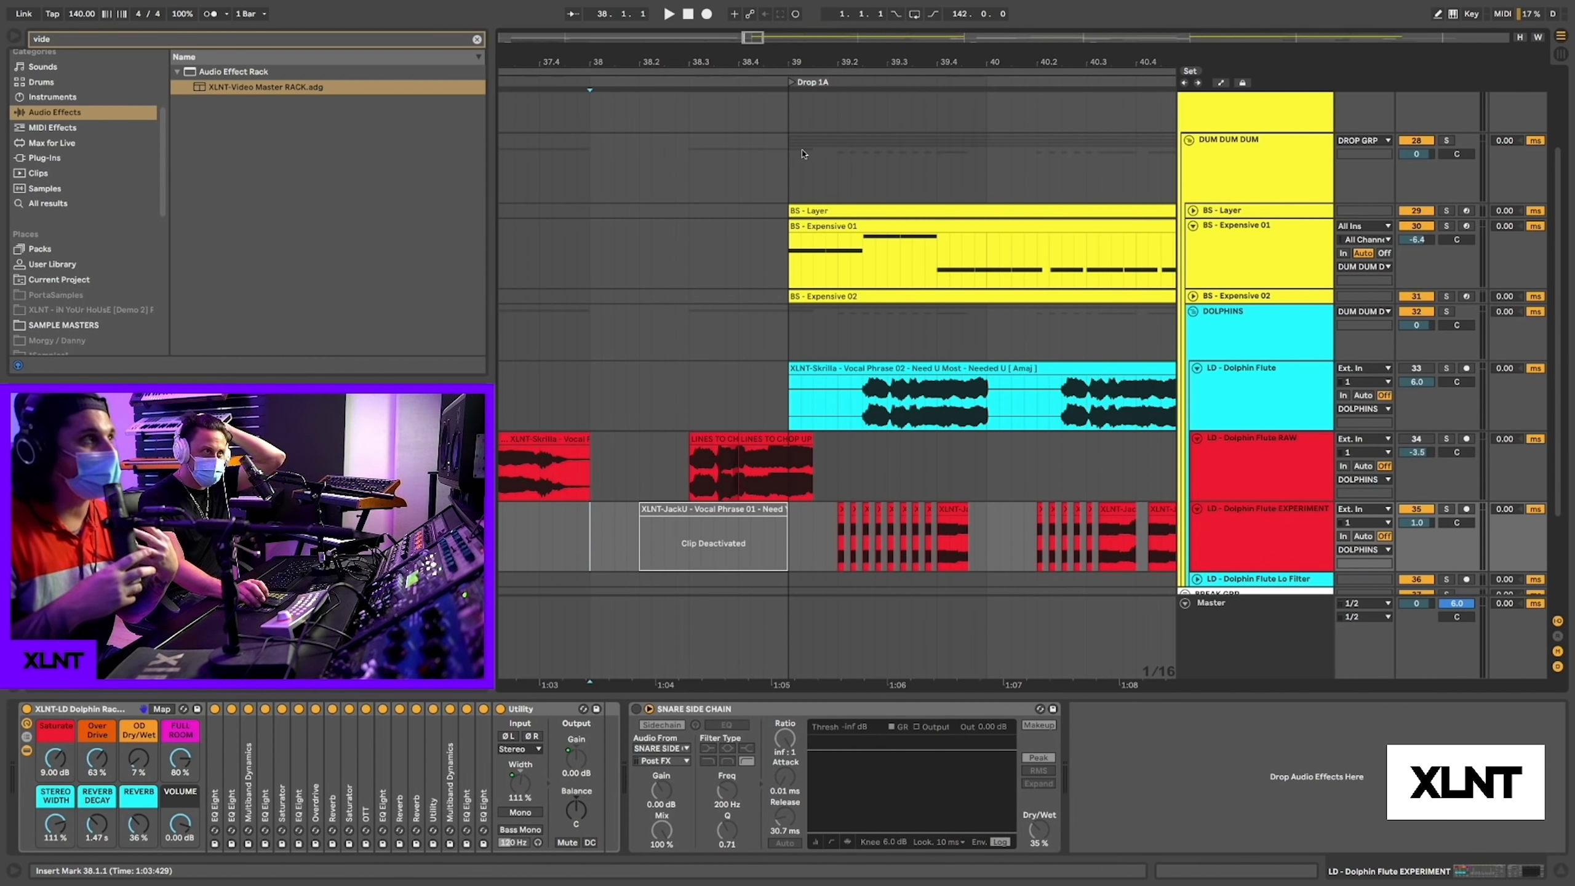
- Play the chopped vocal pattern through the start of Drop 1A from 38.1.1
left_click_drag(797, 59, 798, 42)
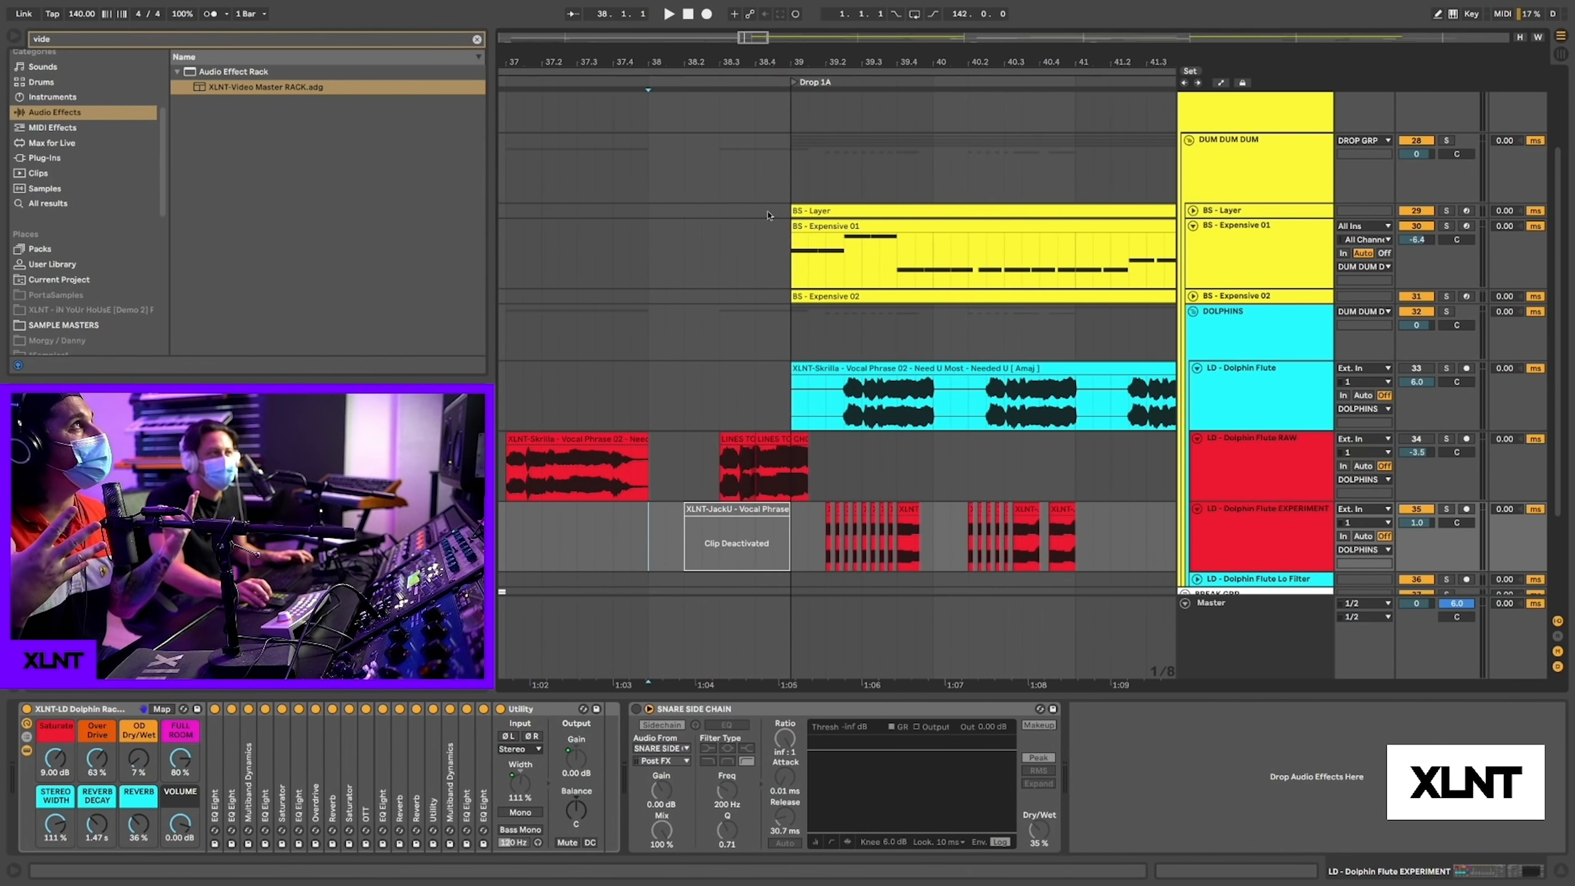
left_click(714, 429)
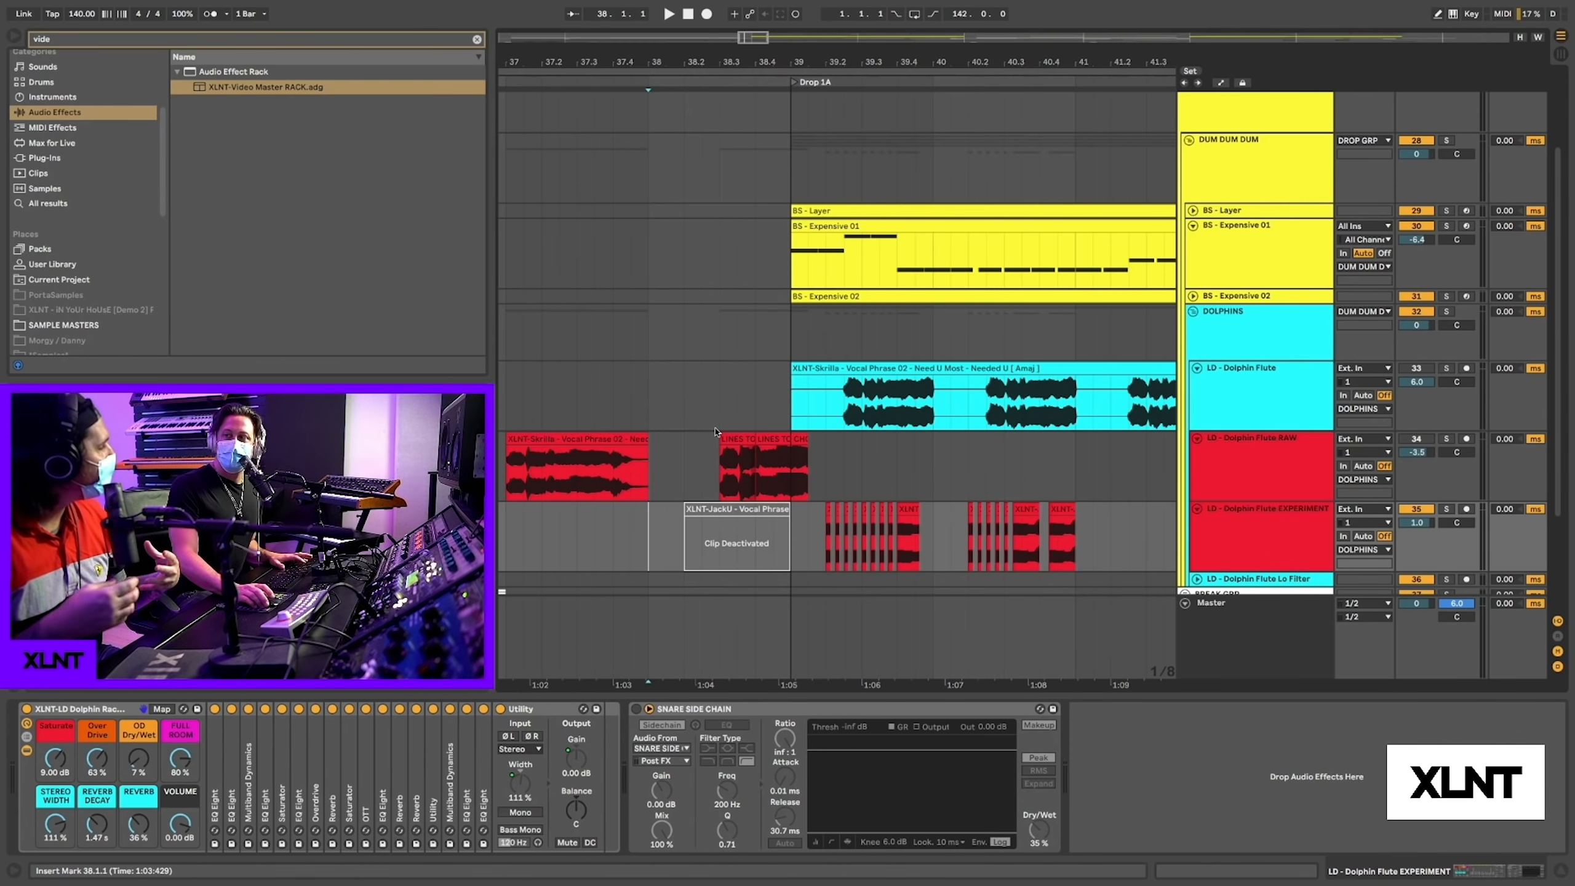
key("space")
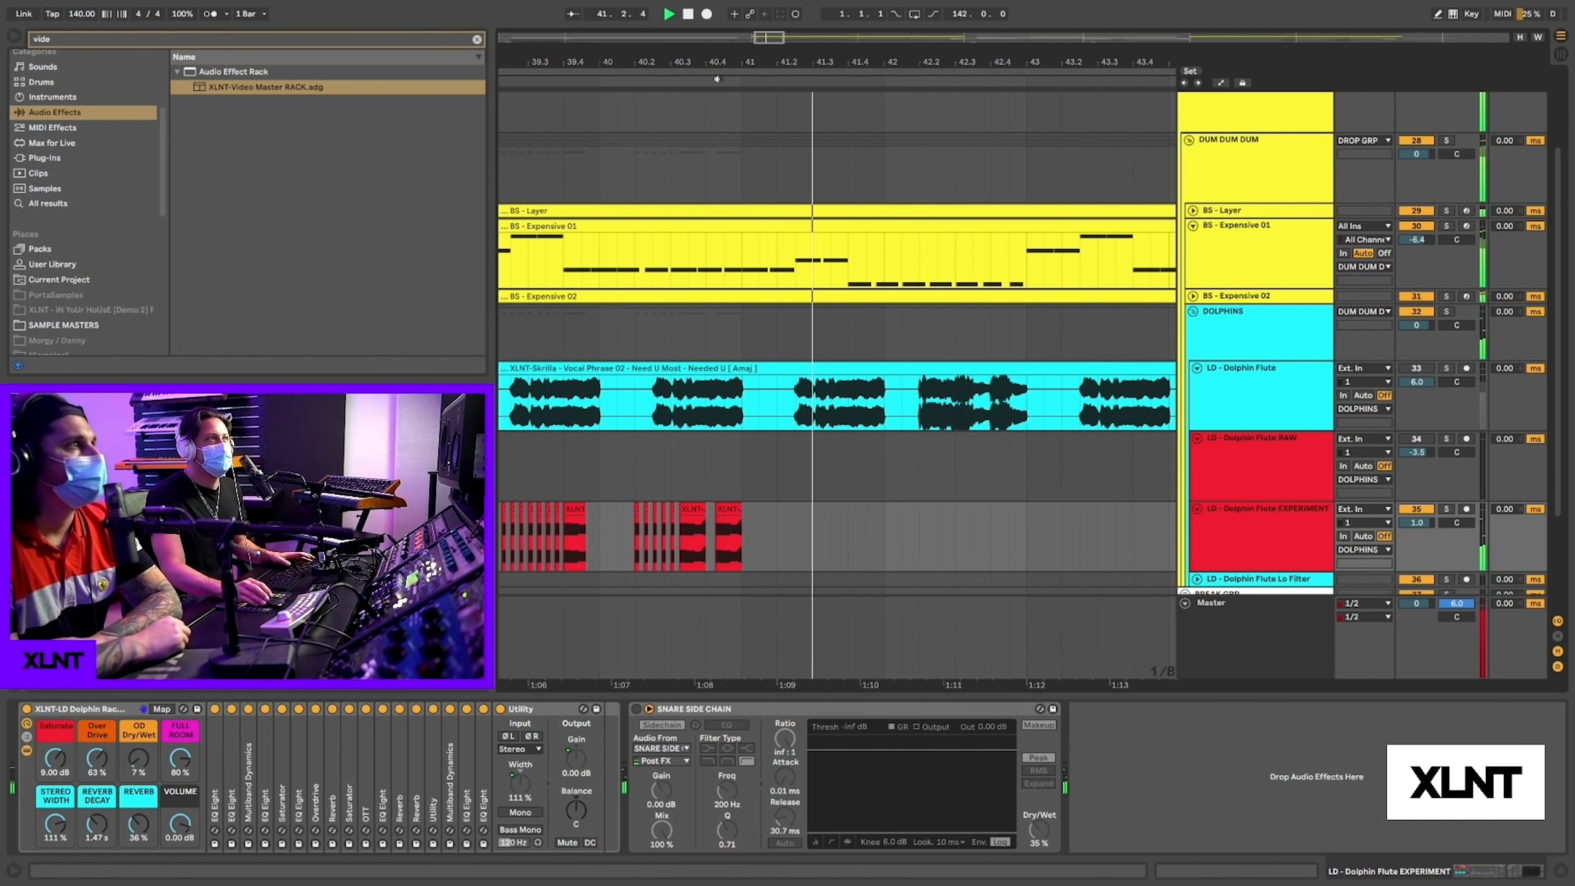
- Stop playback, move the second long slice one sixteenth earlier to 40.4.1, and trim the first long slice's end to leave a small gap
left_click(710, 70)
left_click_drag(708, 67, 711, 110)
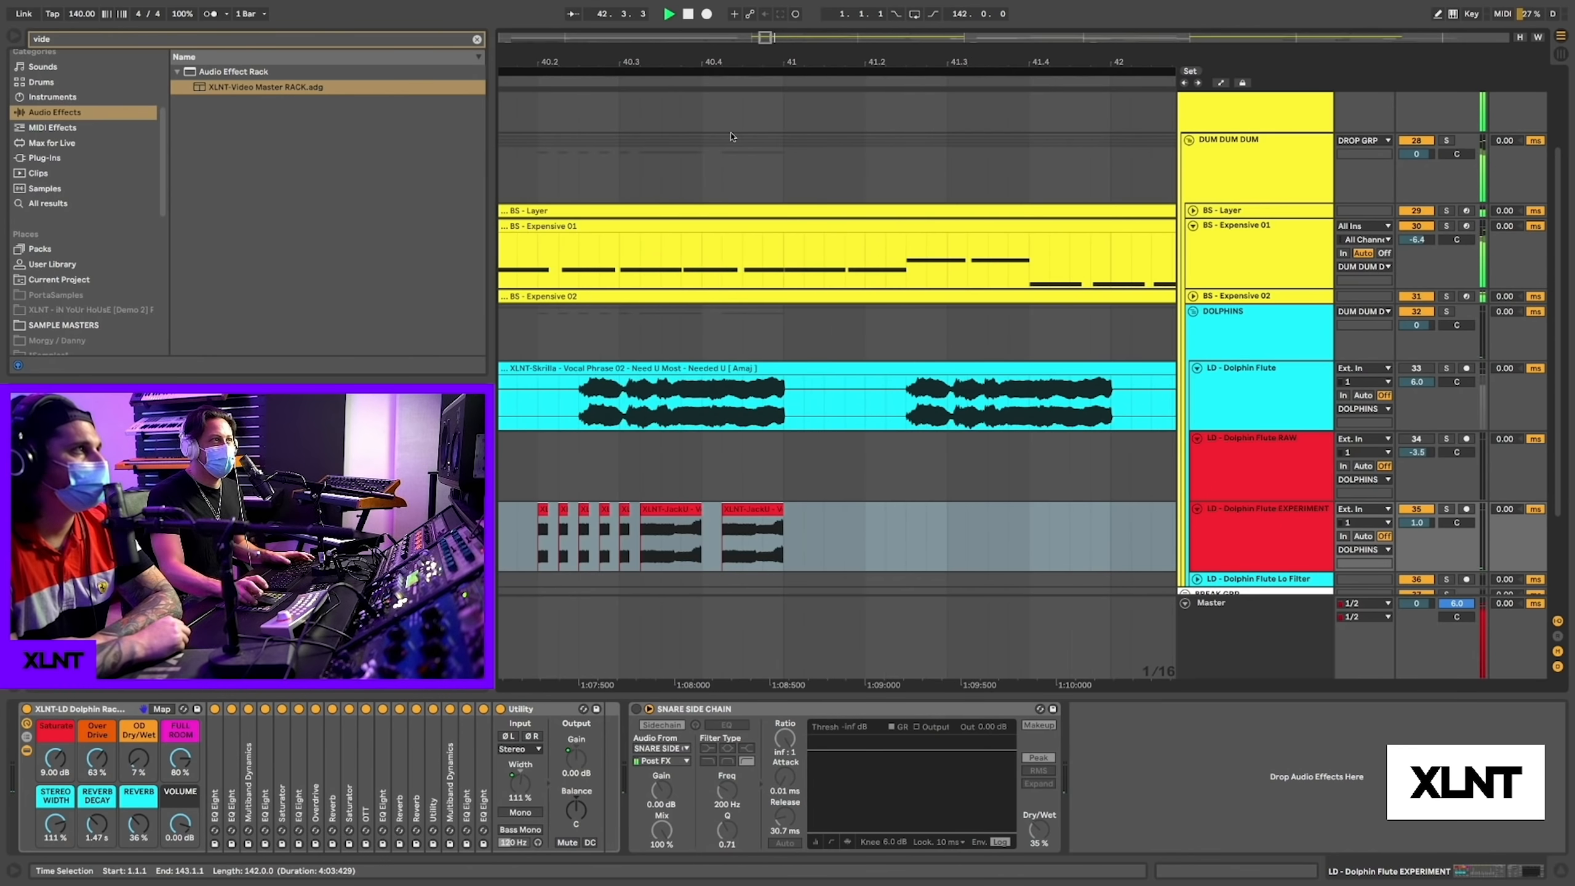
key("space")
left_click(705, 536)
left_click_drag(739, 504, 718, 505)
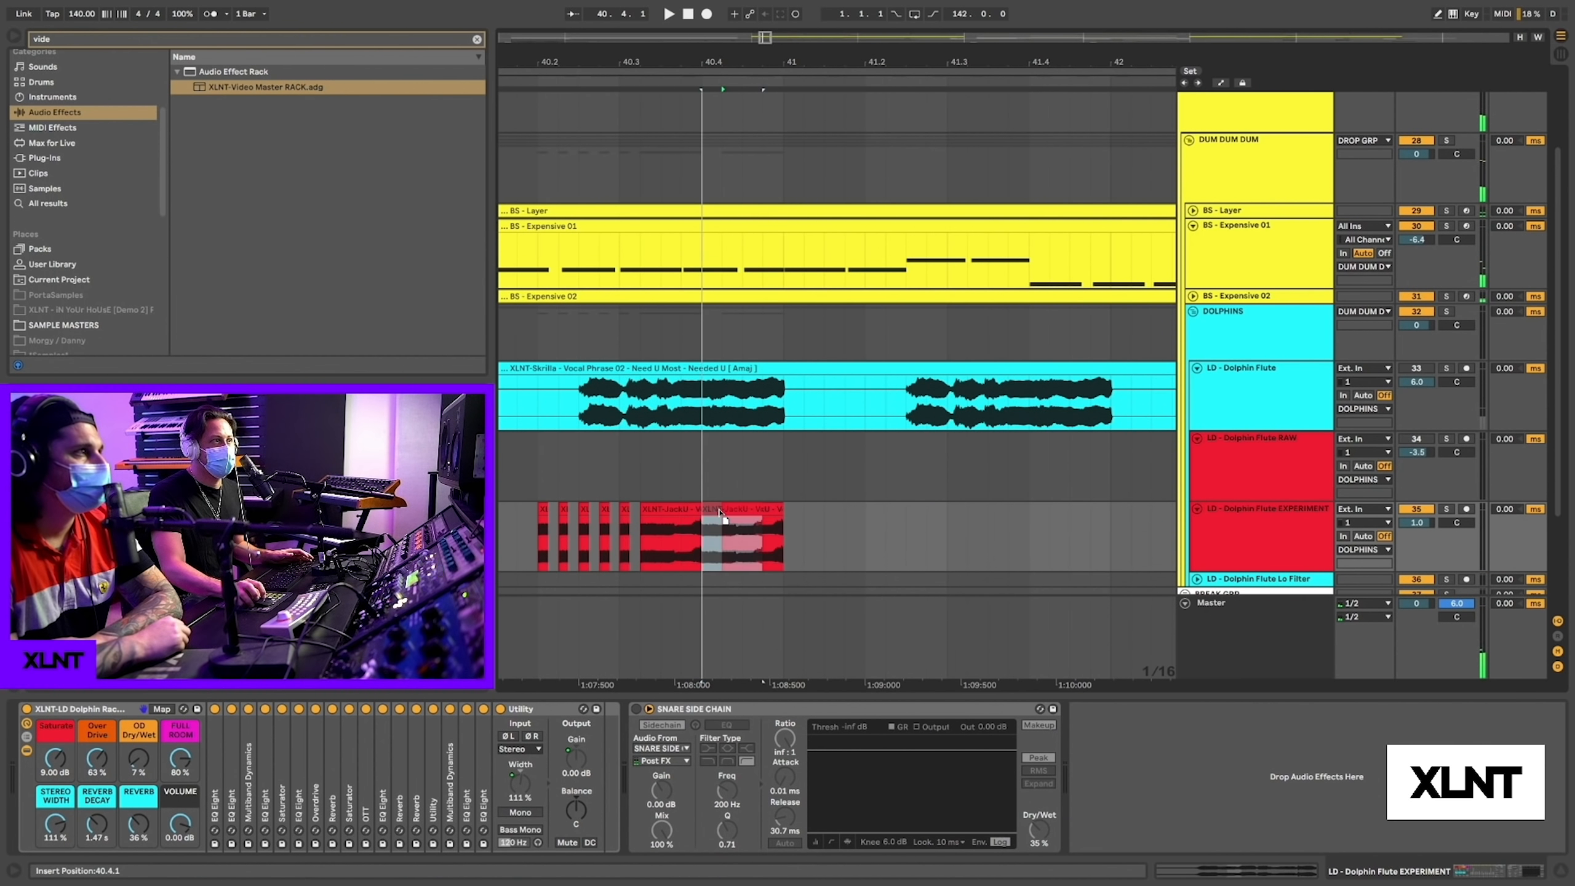
left_click(695, 509)
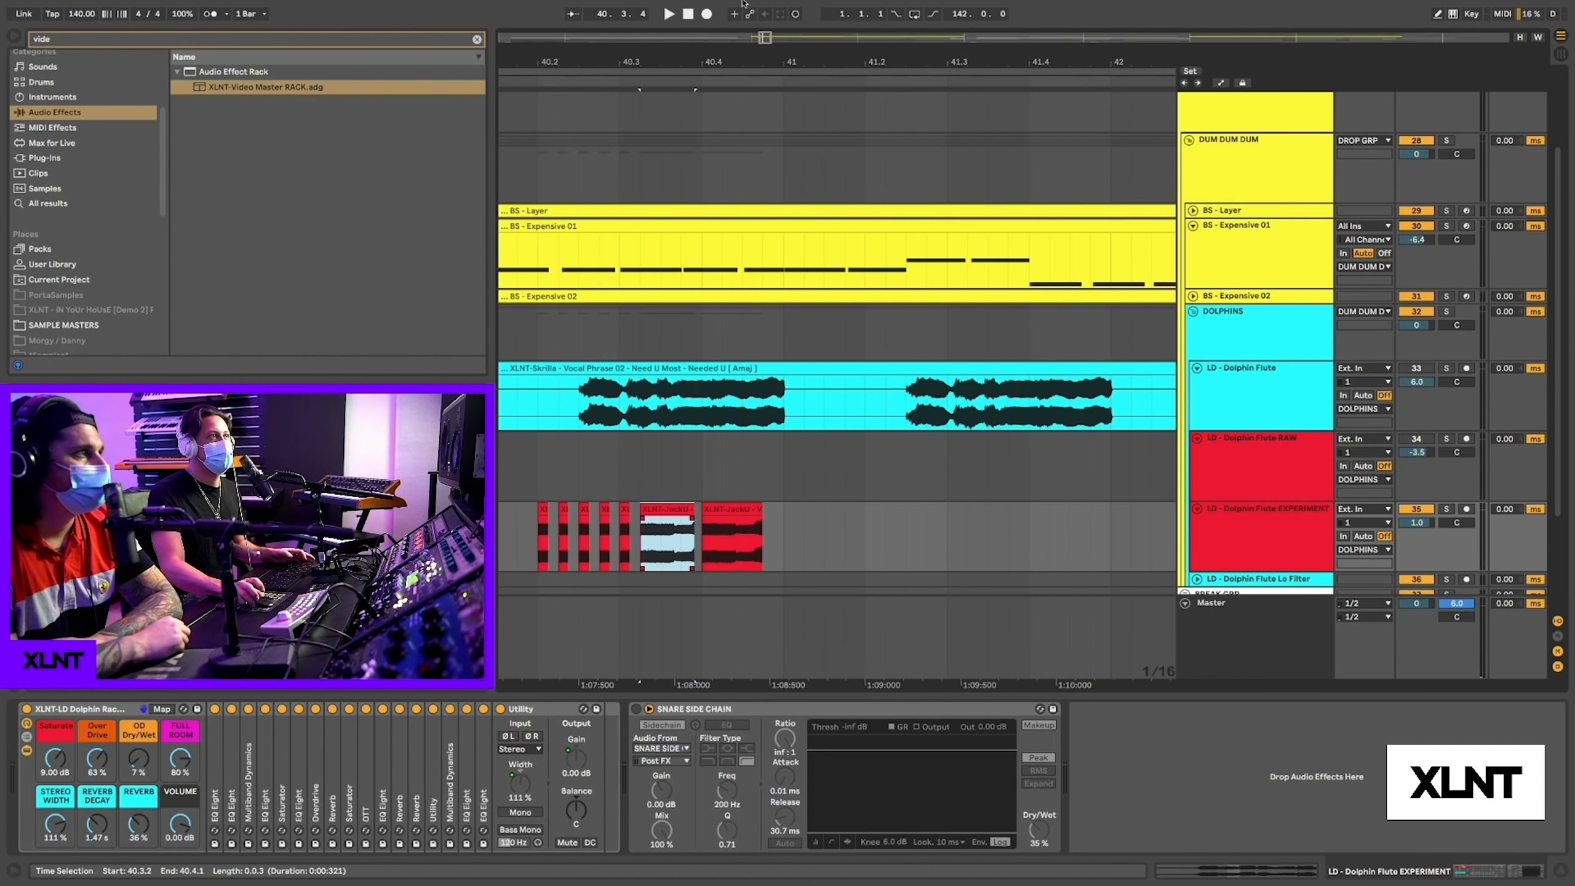
- Loop the two-bar pattern on the EXPERIMENT track from 39.1.1 to 41.1.1 and start playback
left_click_drag(644, 57, 644, 49)
scroll(650, 467, "left", 2)
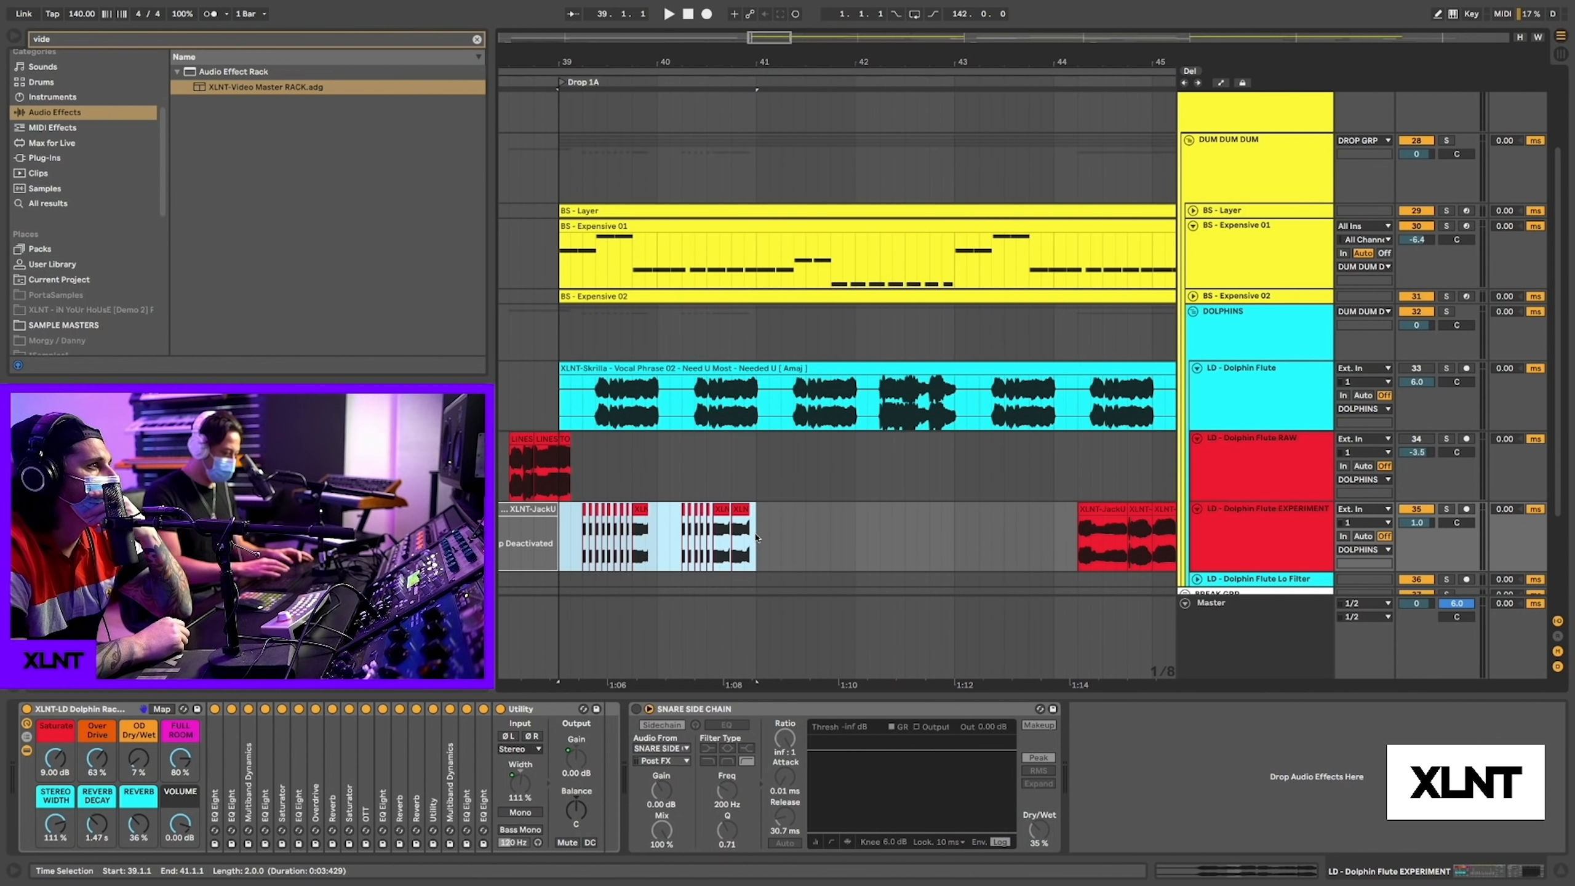
key("super+l")
key("space")
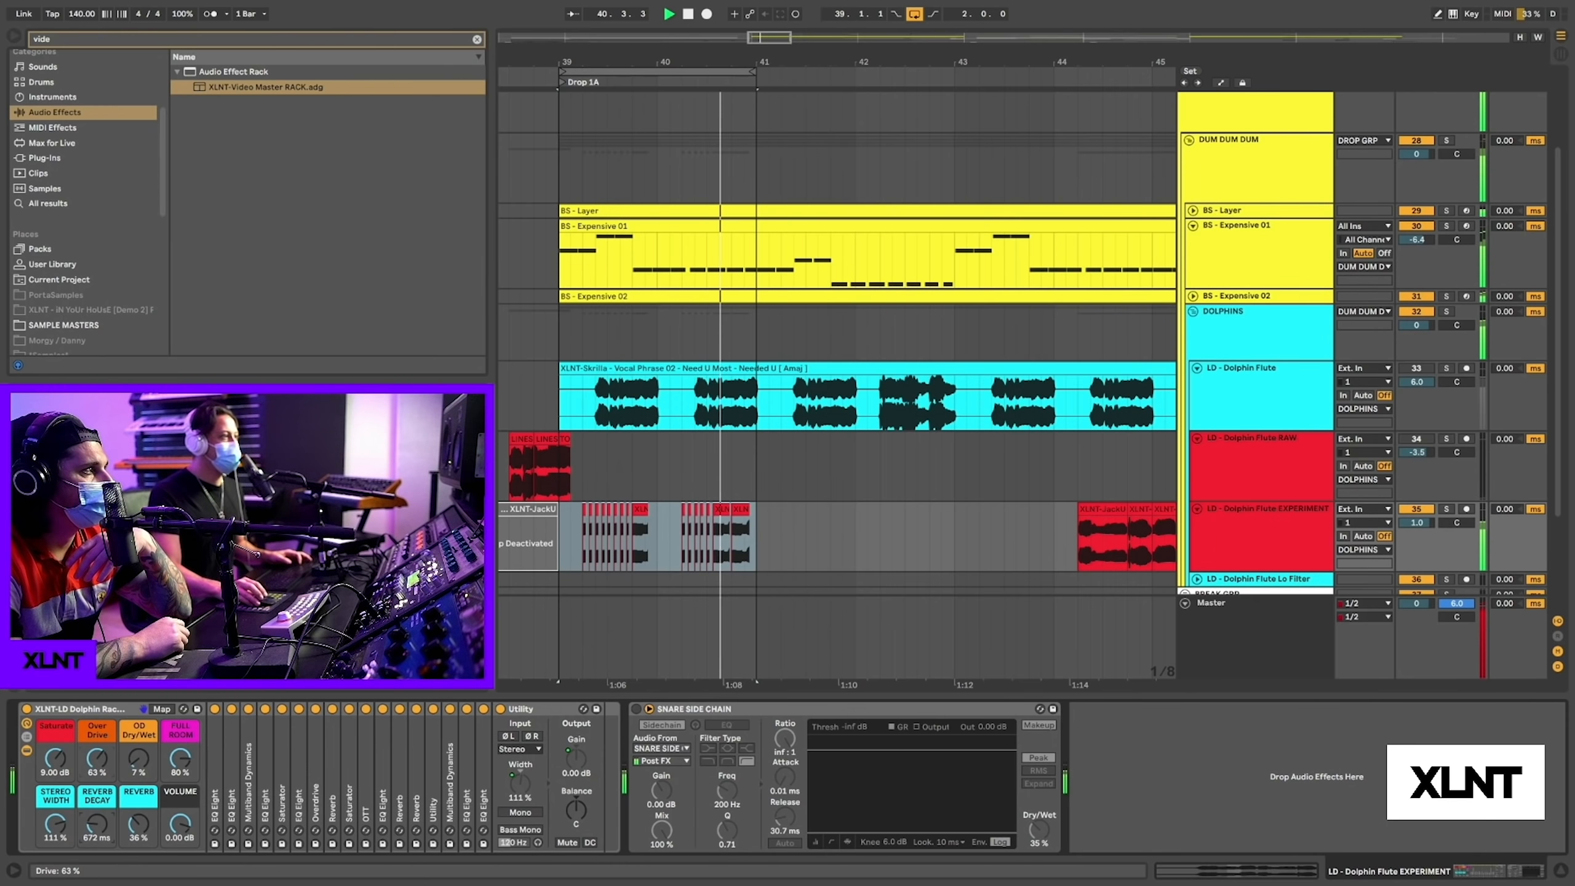
- Set the dolphin rack's Over Drive macro to 100%, STEREO WIDTH to 198% and OD Dry/Wet to 100%
left_click_drag(99, 768, 99, 757)
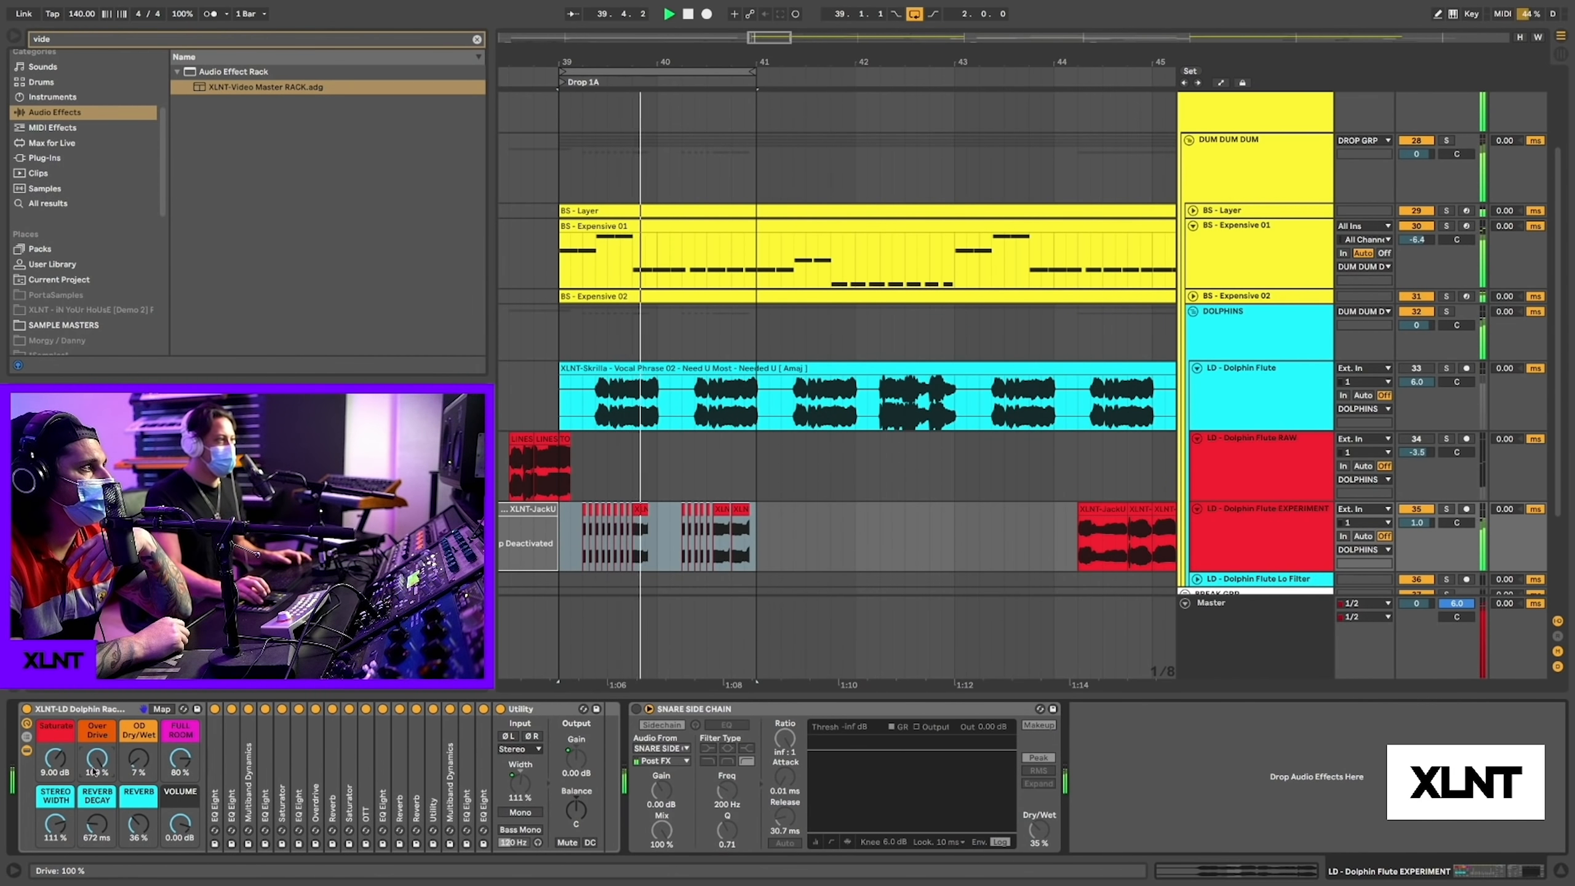
mouse_move(53, 830)
left_mouse_down()
mouse_move(55, 878)
mouse_move(56, 824)
left_mouse_up()
left_click_drag(155, 750, 156, 700)
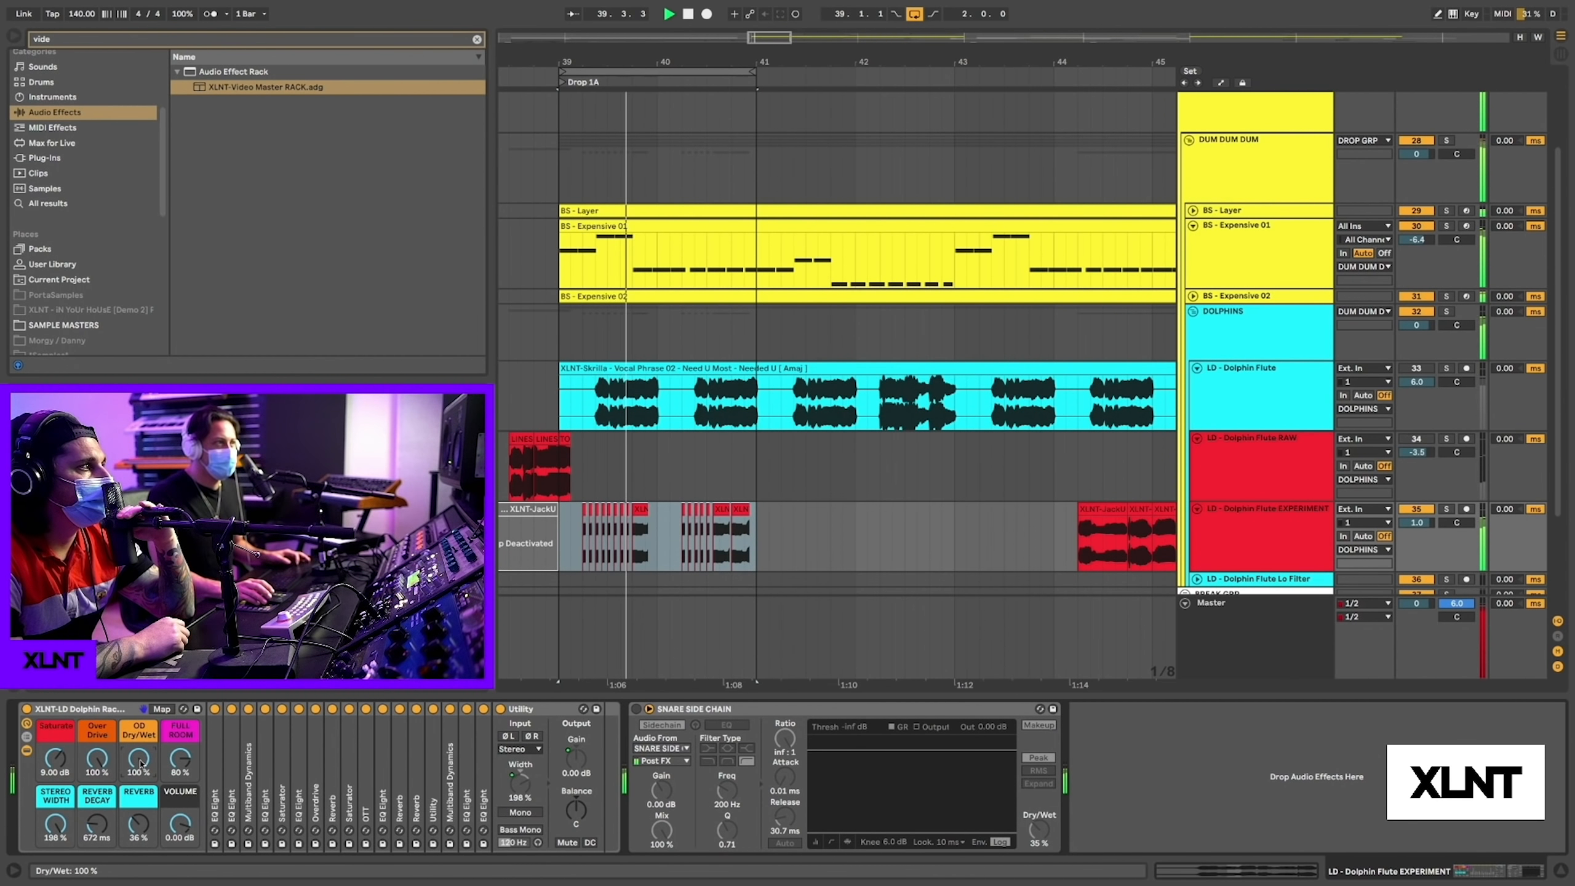
- Set the dolphin rack's FULL ROOM macro to 100%, REVERB to 38% and REVERB DECAY to 1.05 s
left_click_drag(139, 823, 179, 739)
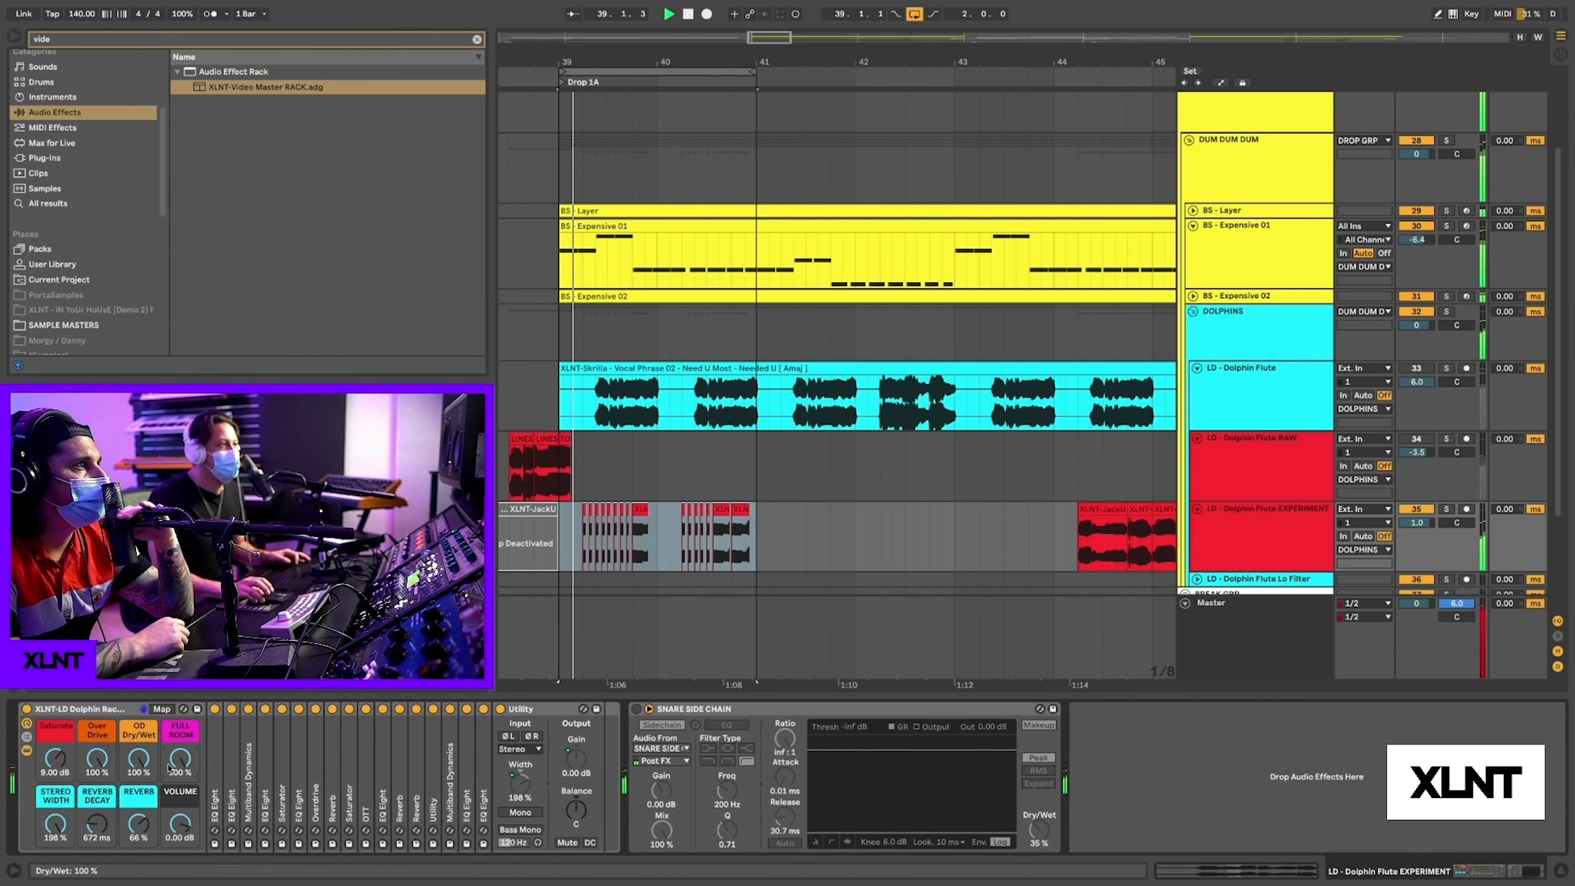
left_click_drag(138, 825, 86, 794)
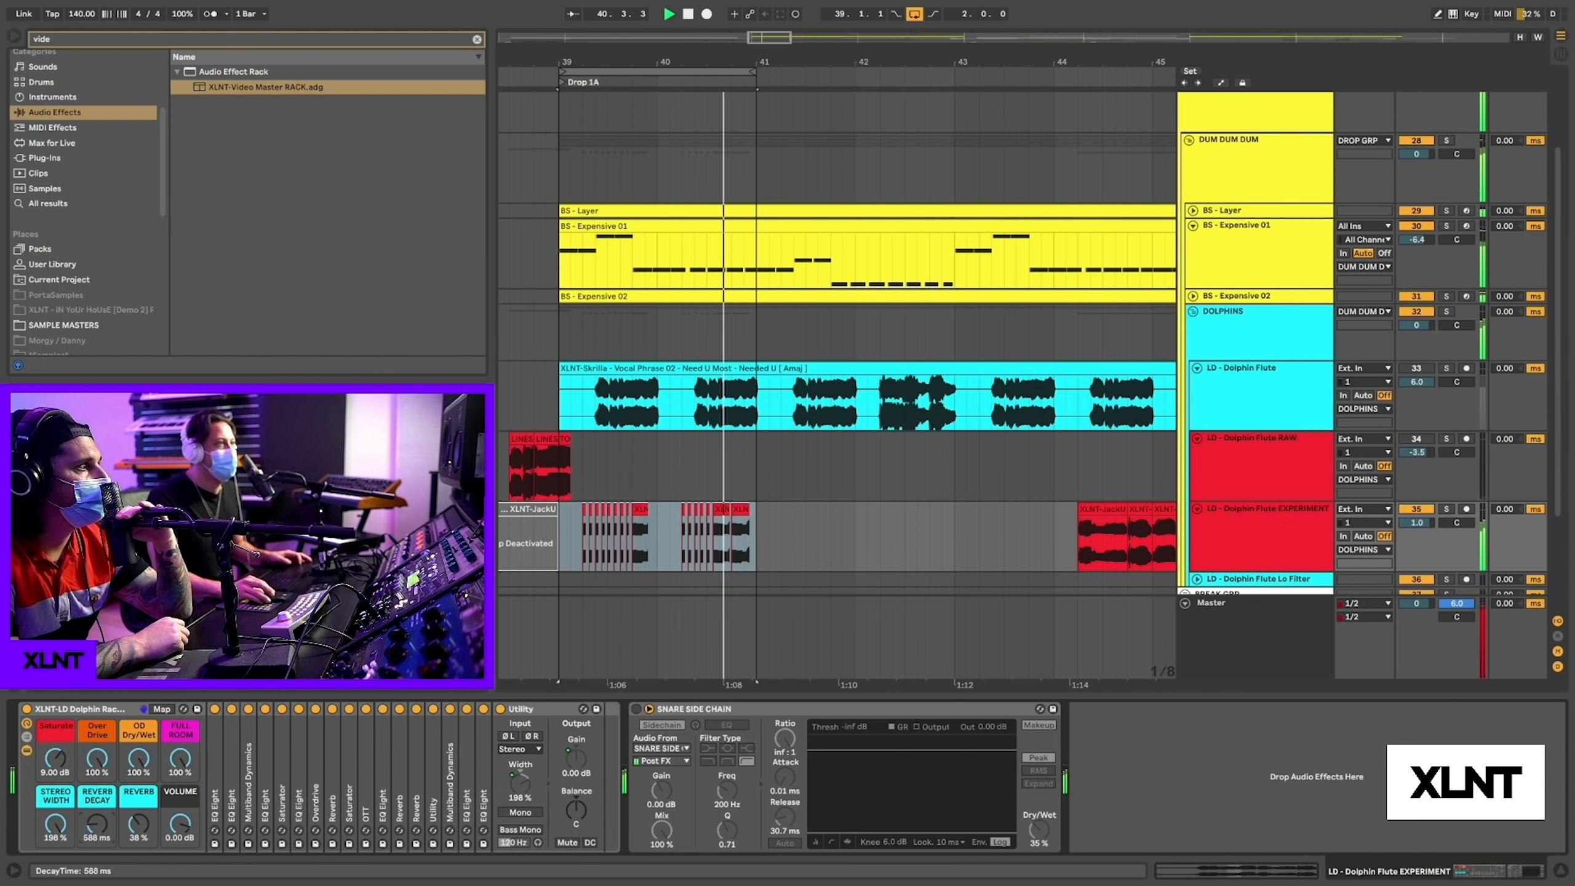
mouse_move(97, 825)
left_mouse_down()
mouse_move(96, 874)
mouse_move(97, 797)
mouse_move(97, 819)
left_mouse_up()
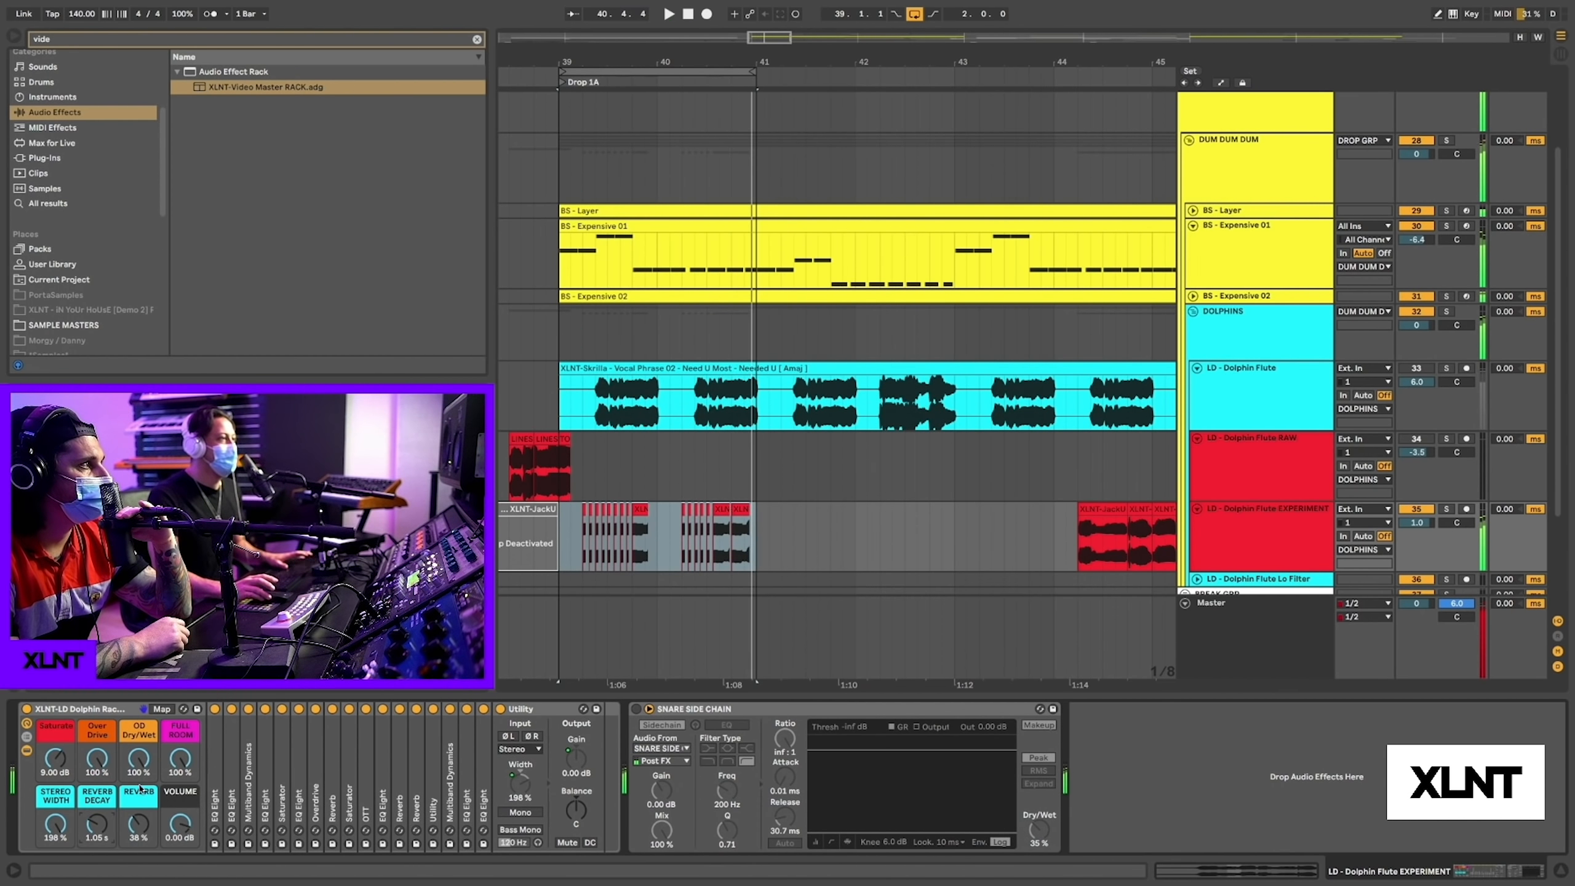
- Draw a rising REVERB DECAY automation curve on the EXPERIMENT track from 39.4.1 to 40.2.1 and play from 39.1.1
key("a")
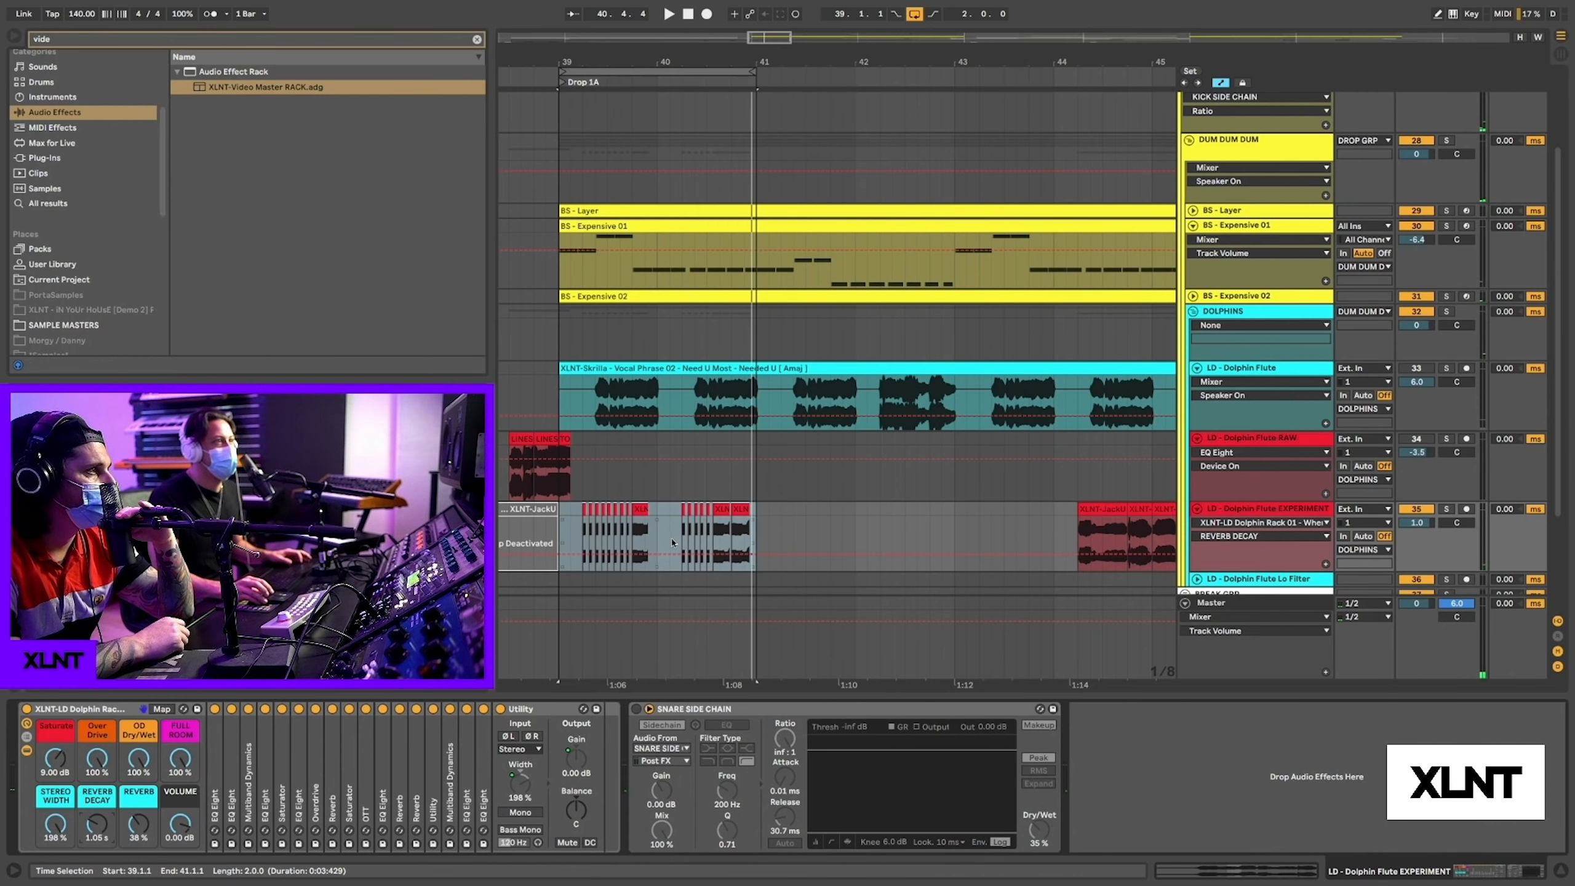
left_click_drag(635, 540, 659, 537)
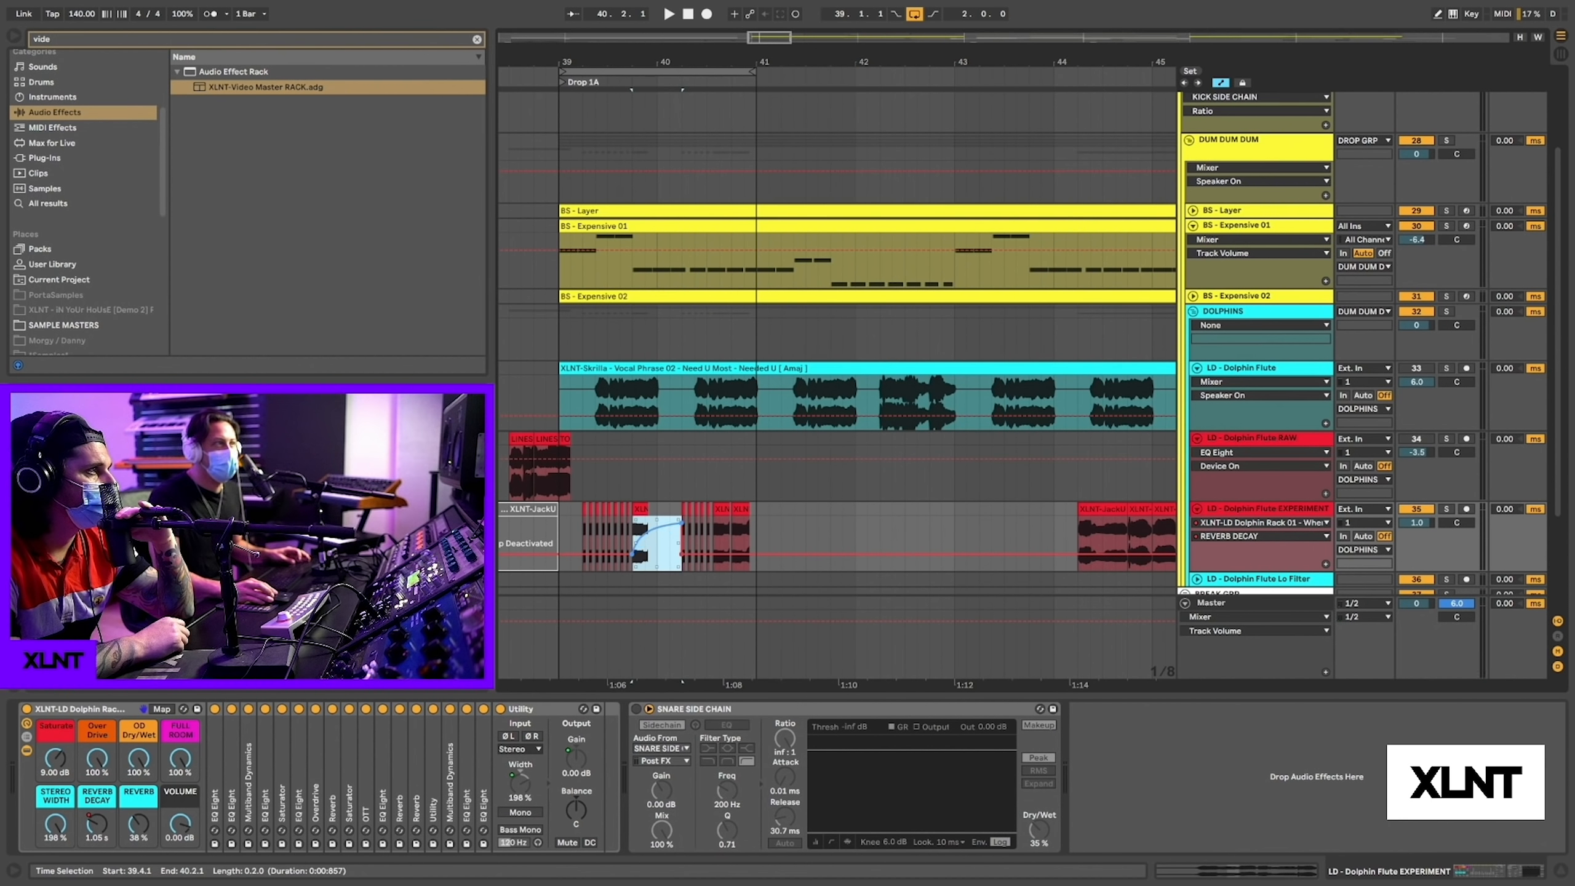
left_click(555, 534)
key("space")
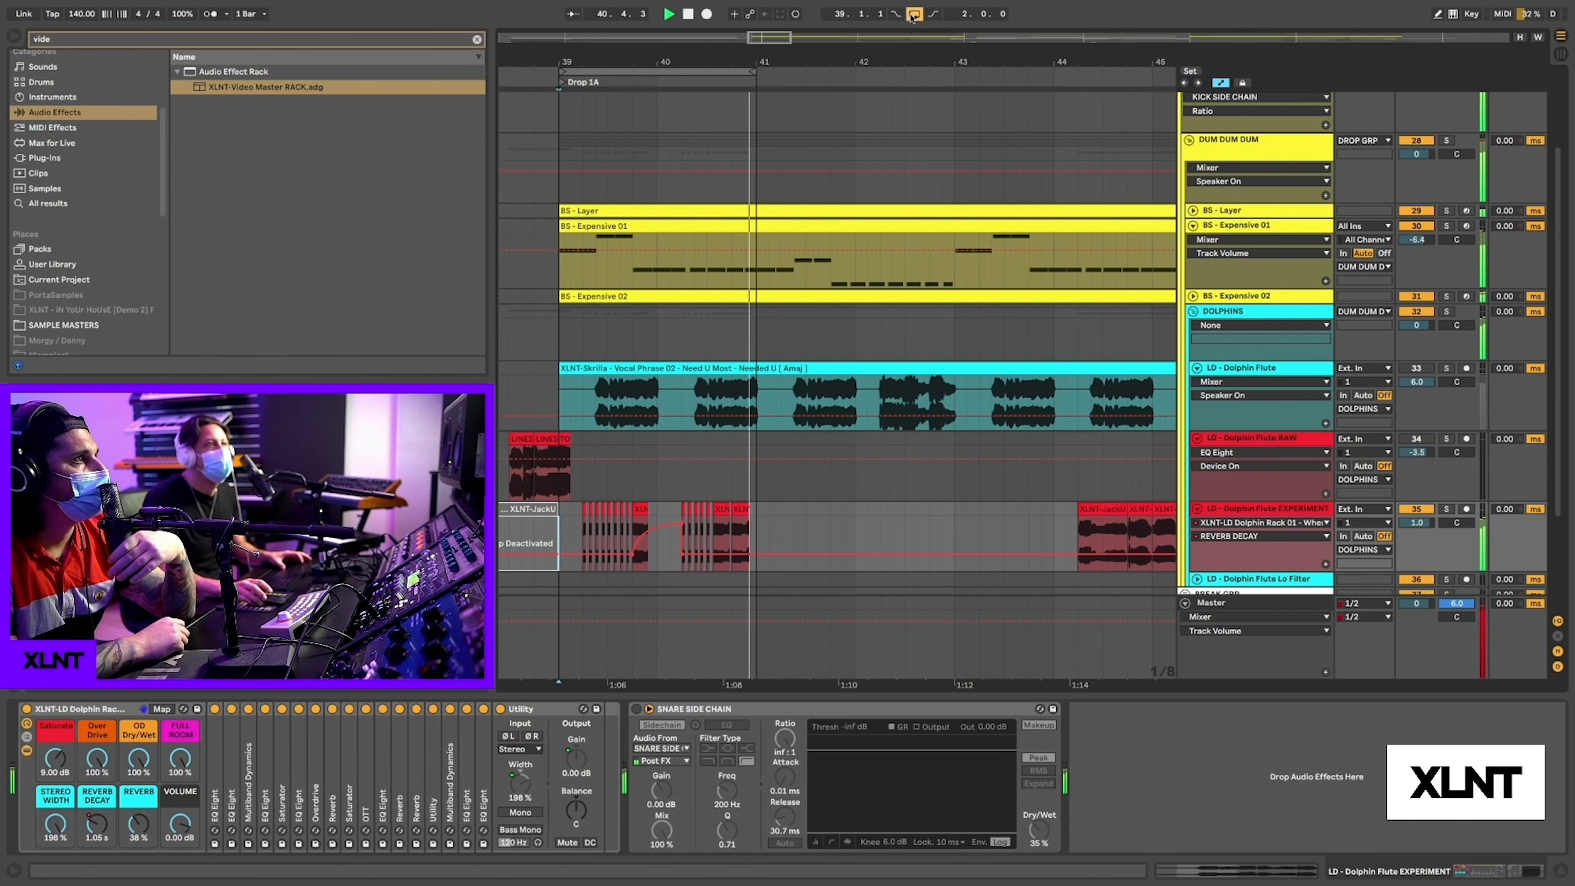
- Turn off the loop, hide the automation lanes and stop playback
key("ctrl+l")
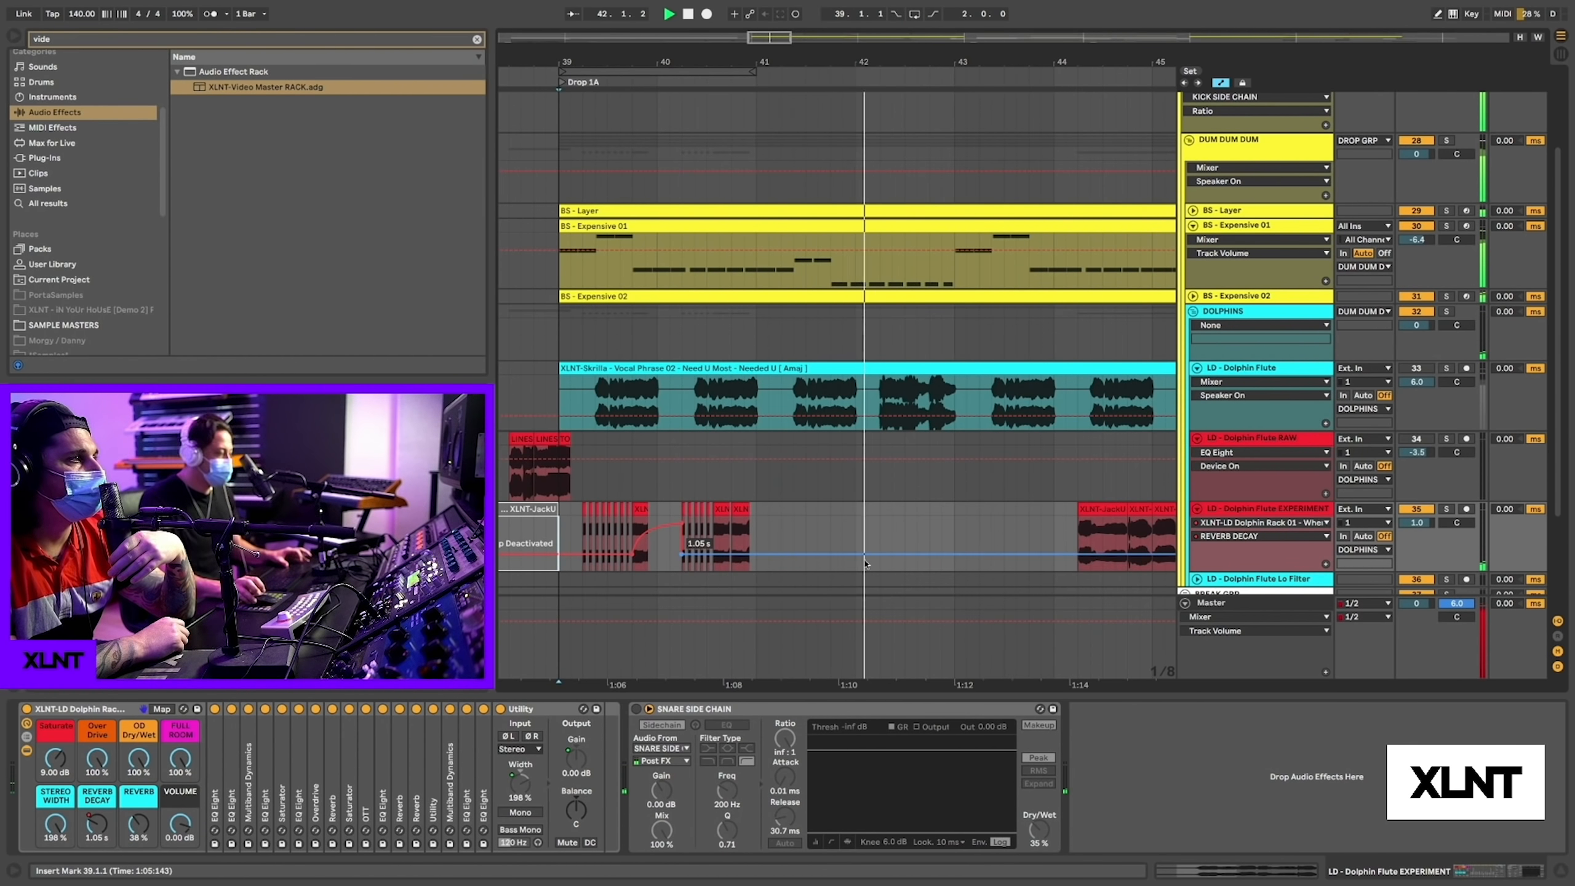
key("a")
key("space")
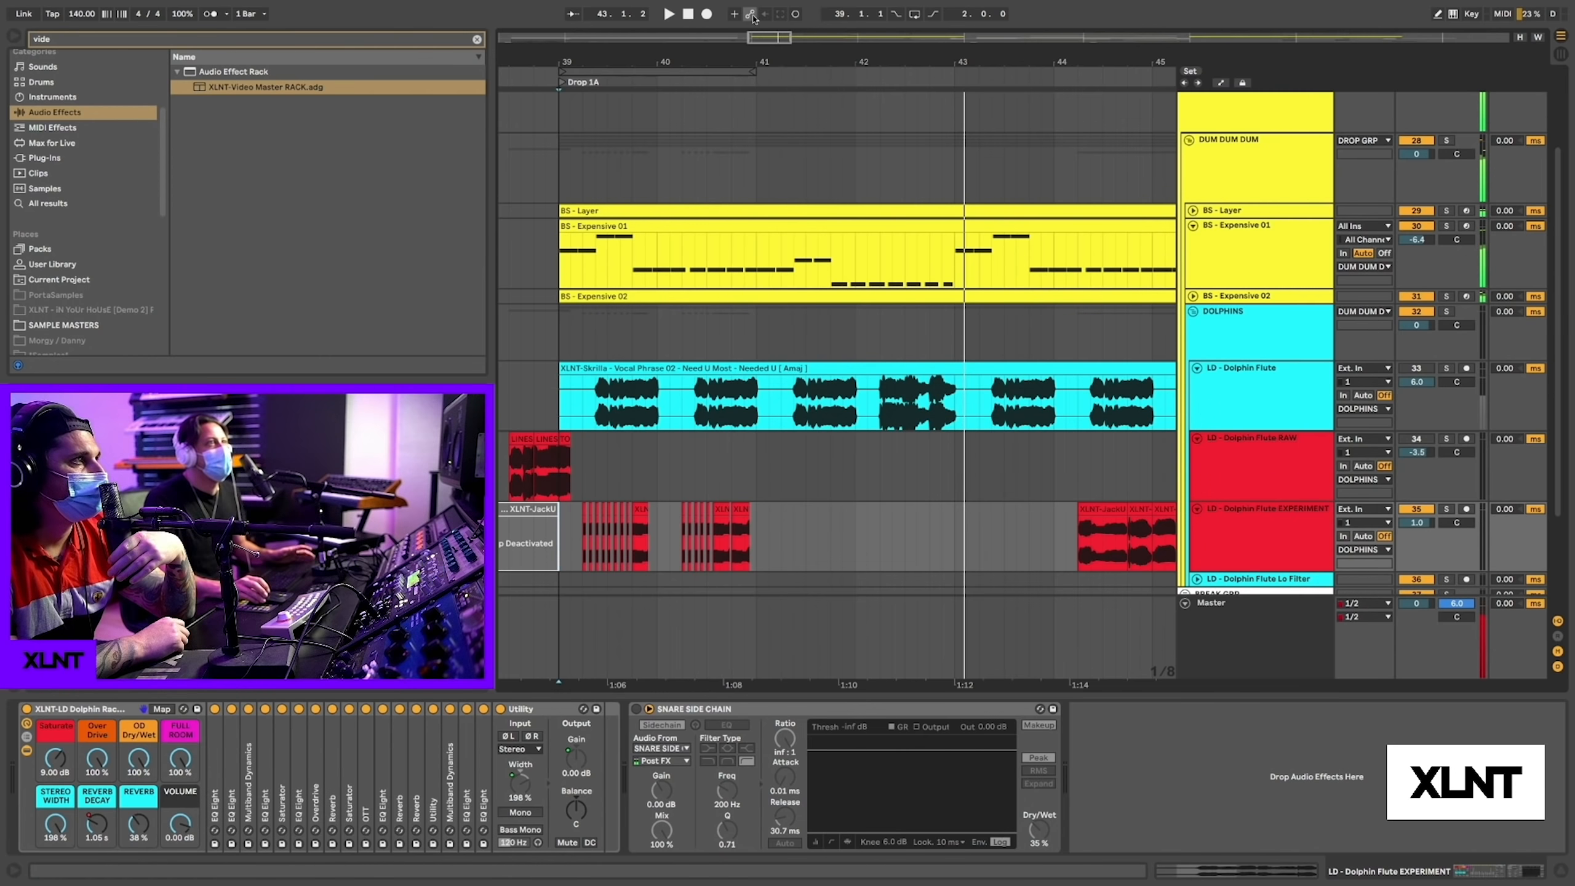
left_click_drag(745, 55, 744, 36)
scroll(812, 478, "right", 2)
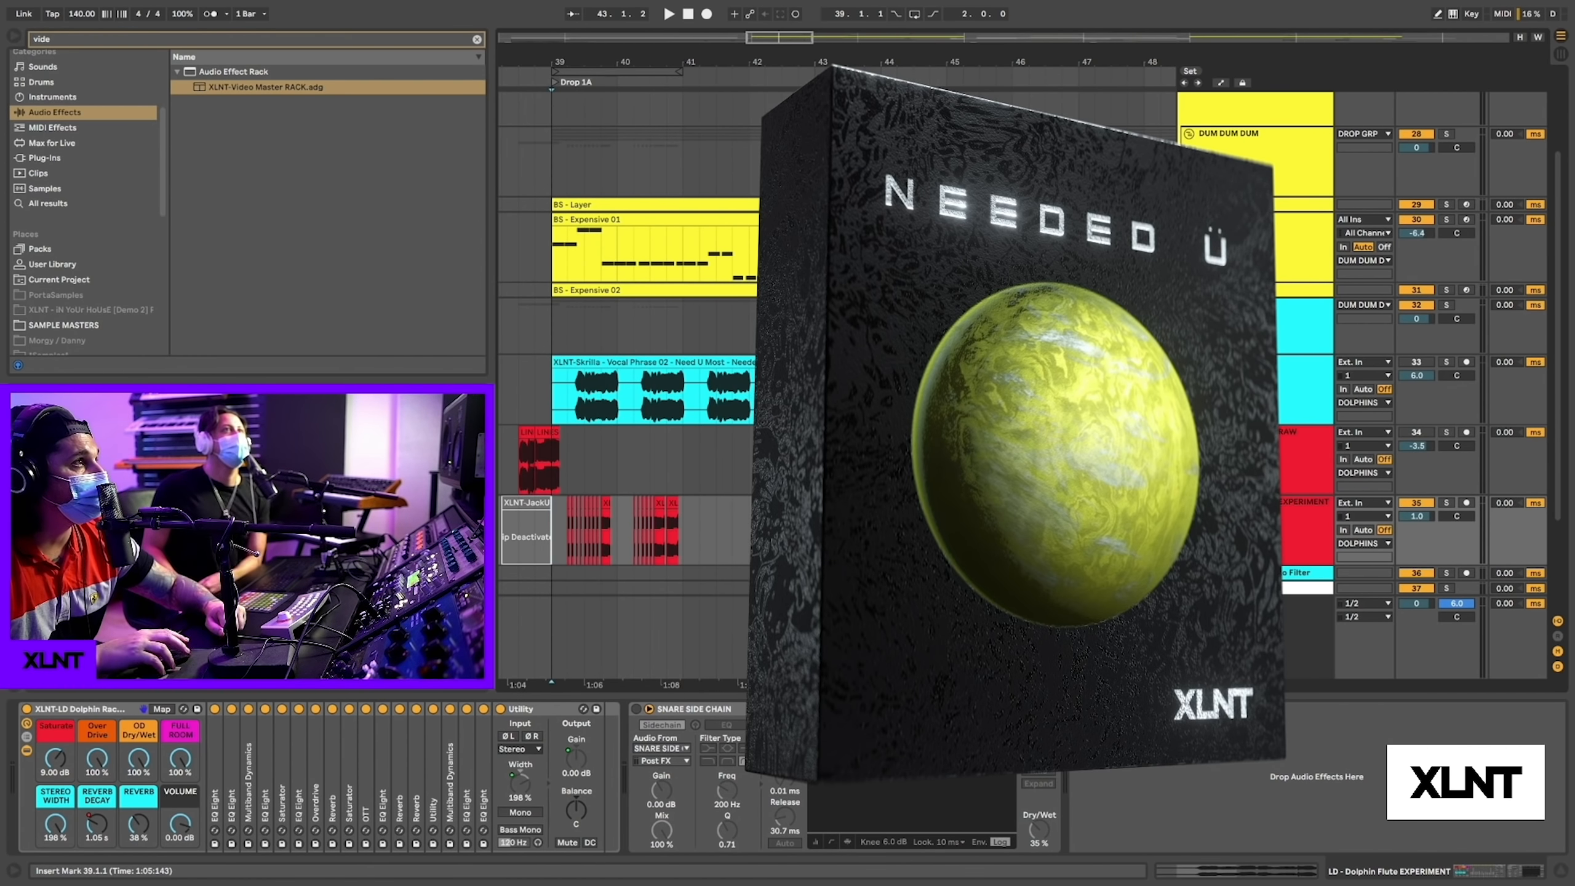
left_click_drag(879, 40, 903, 66)
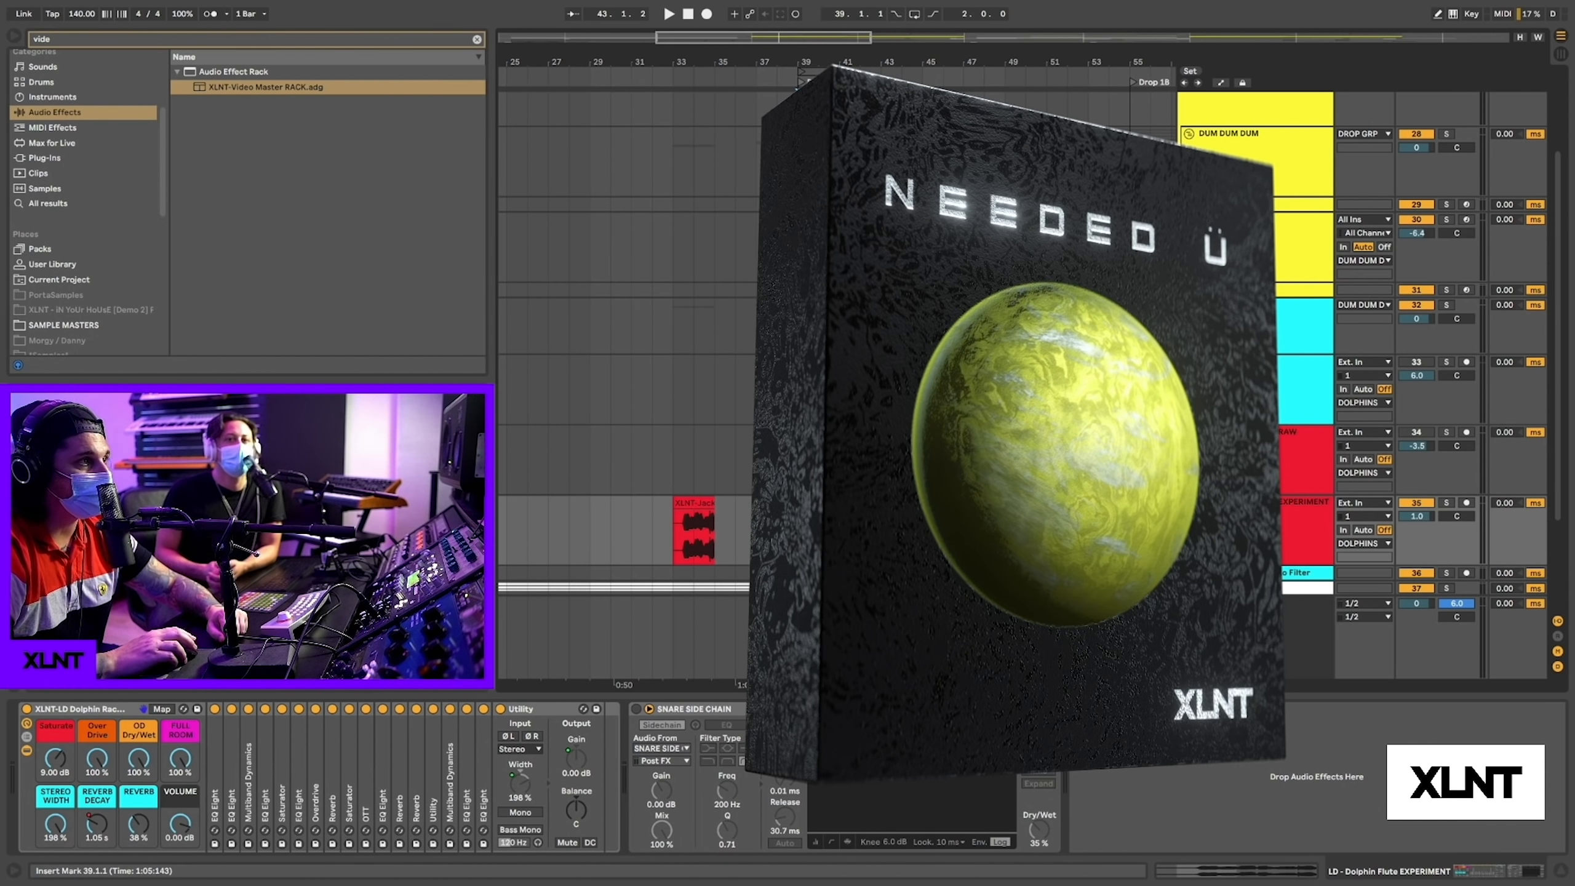
scroll(954, 63, "up", 1)
left_click_drag(954, 70, 954, 63)
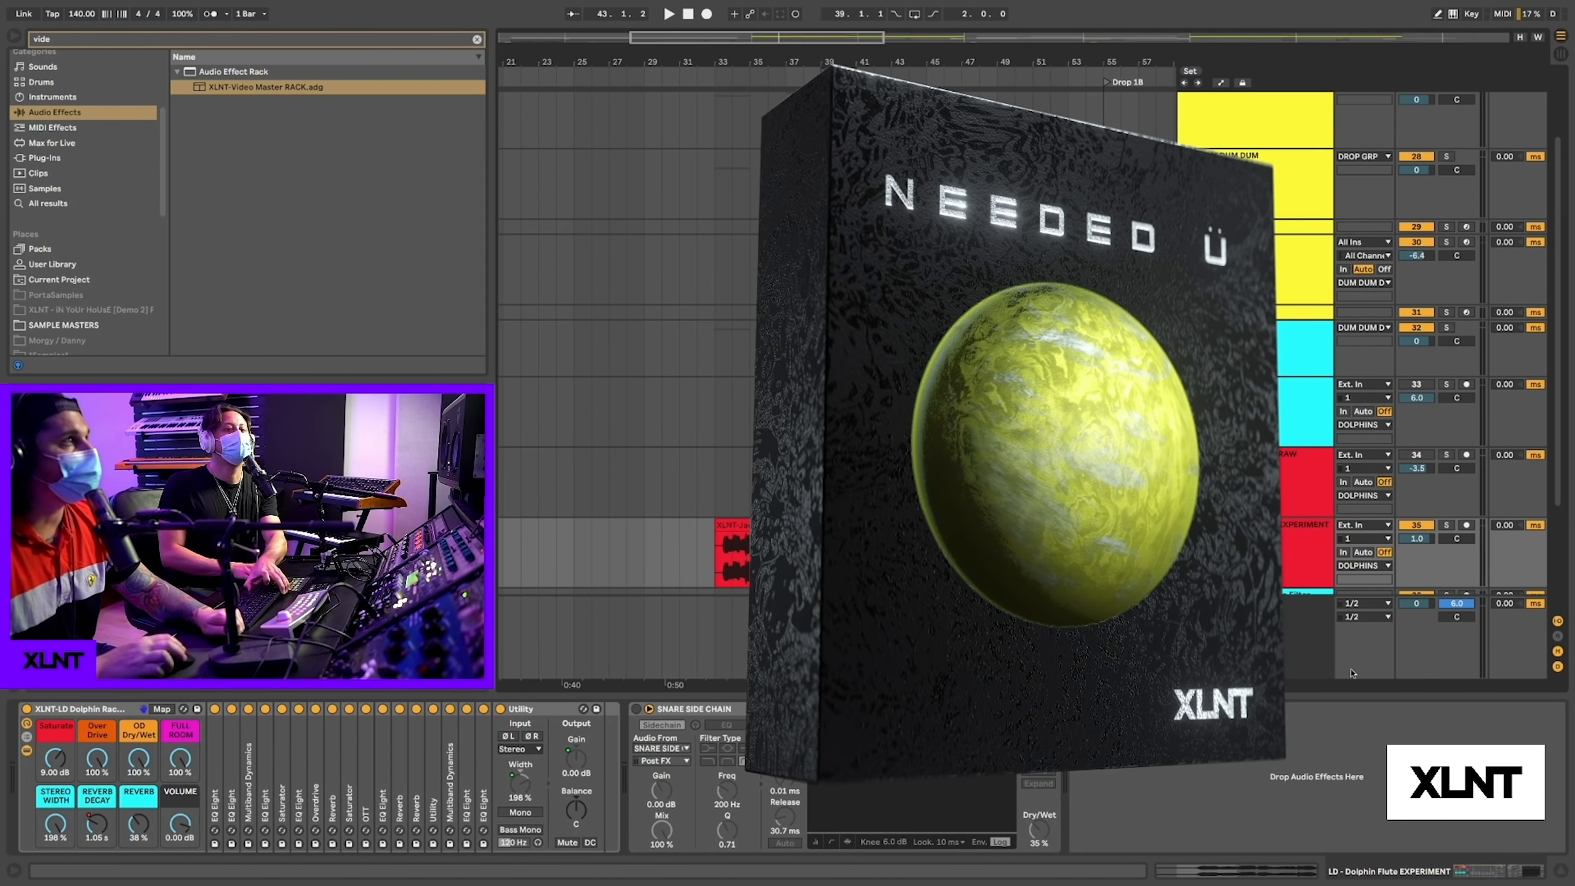
- Select the VOX group track below the drop tracks and unfold it
left_click_drag(1003, 61, 1004, 30)
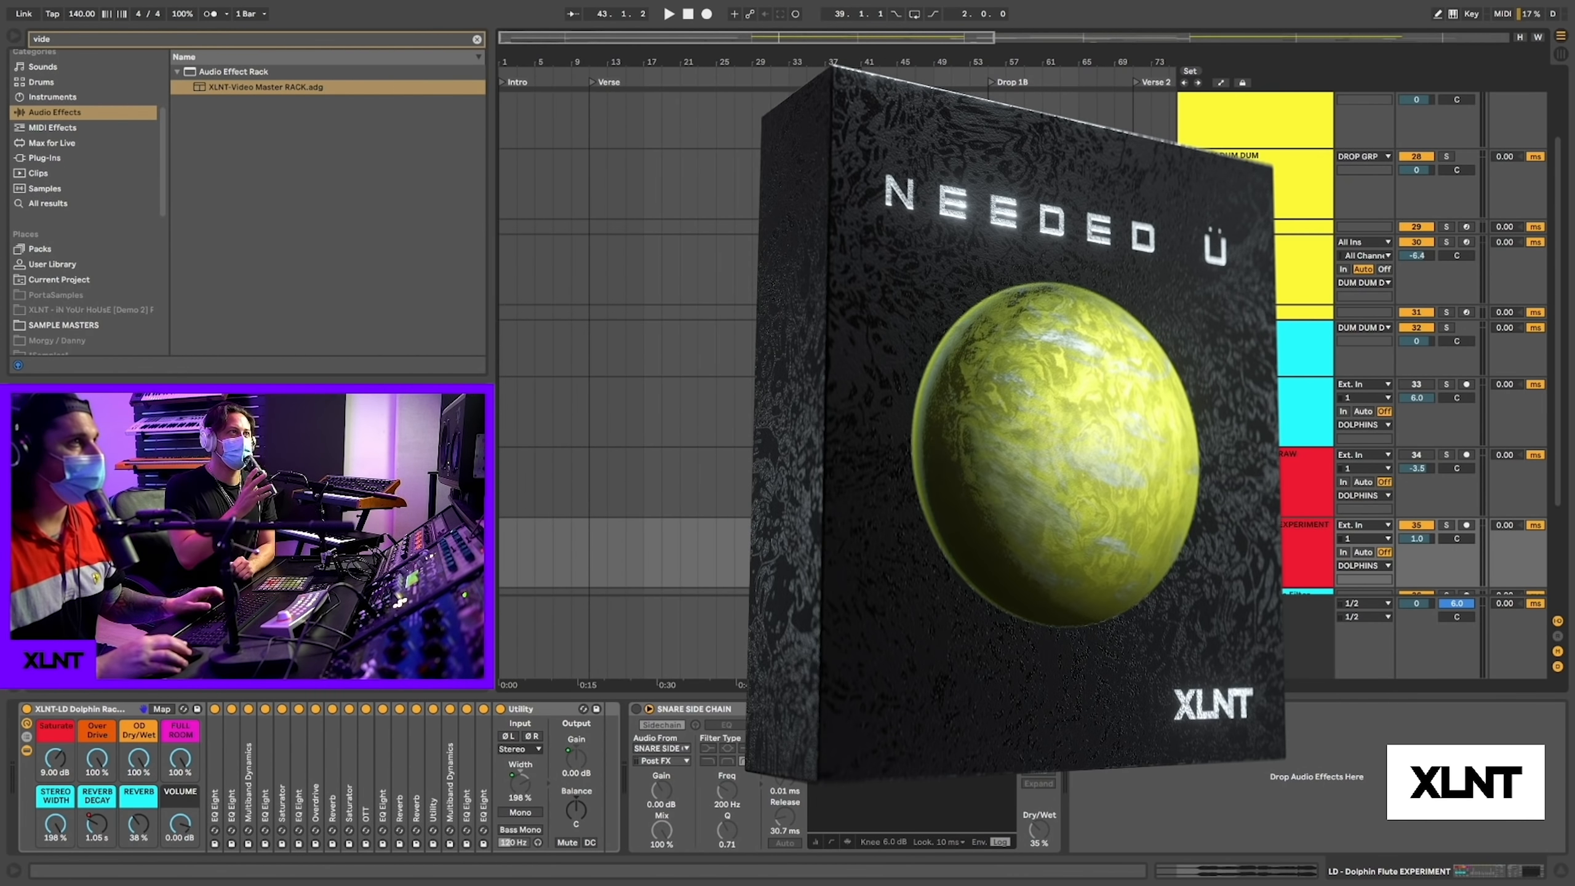
scroll(930, 342, "up", 3)
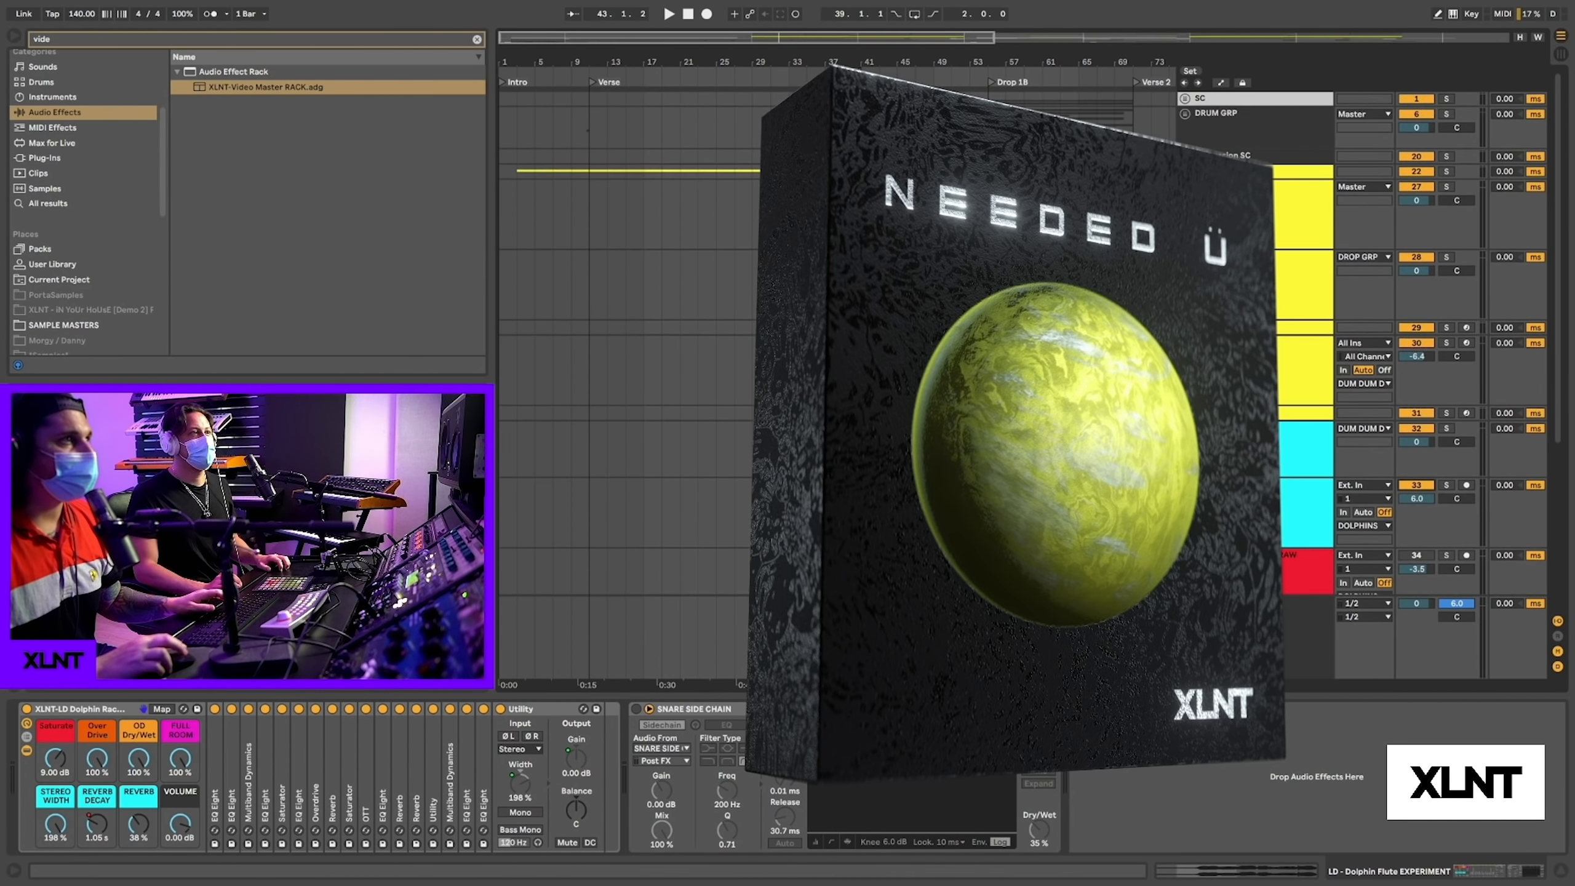
scroll(838, 372, "right", 10)
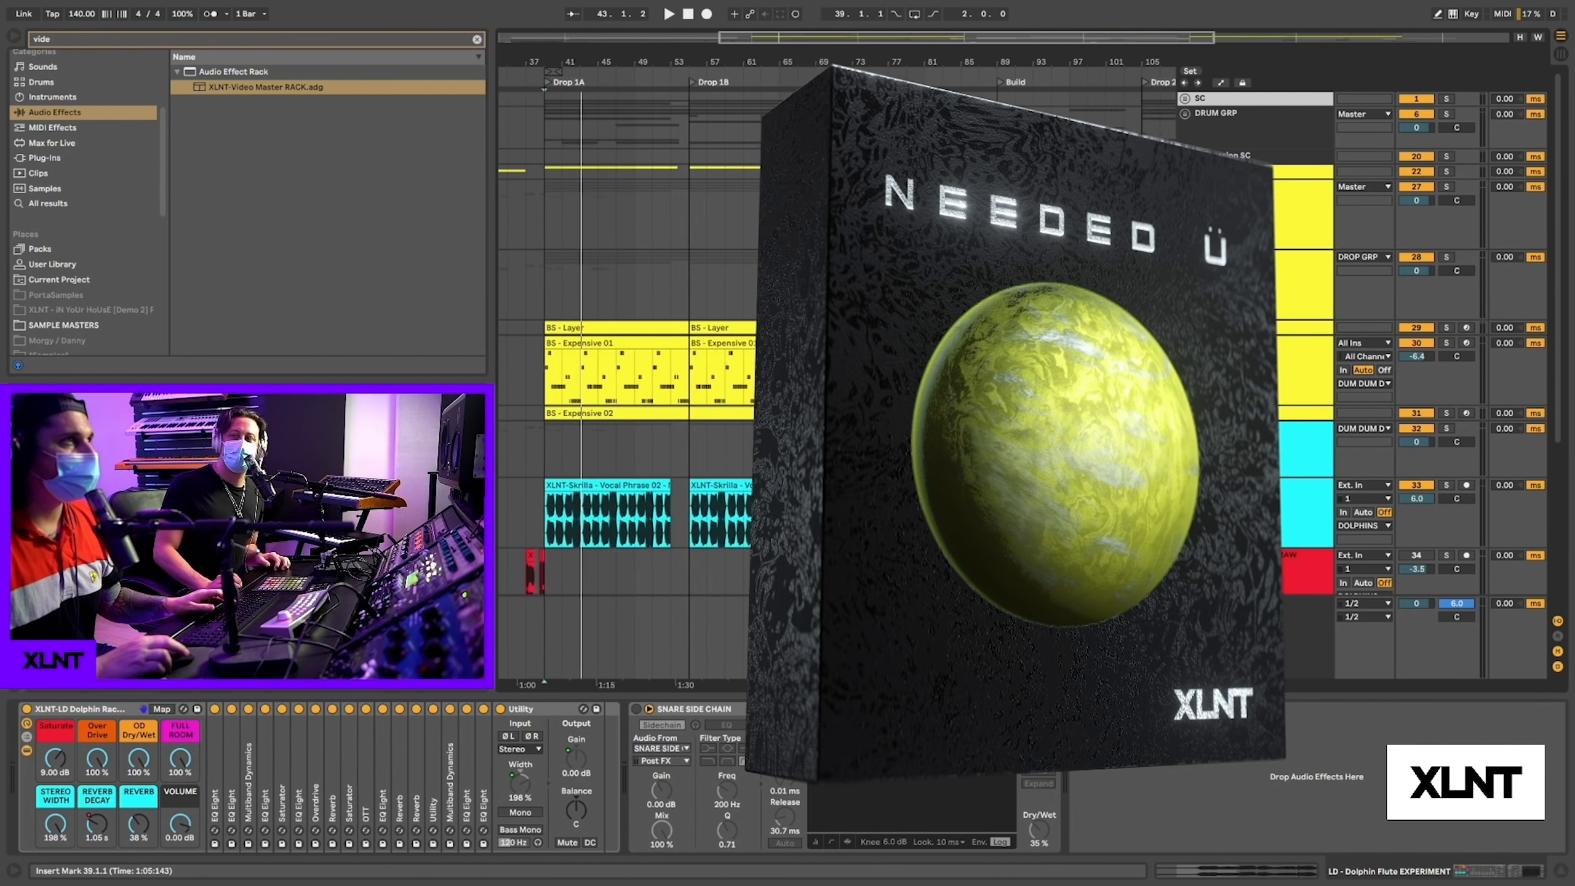
scroll(838, 372, "down", 7)
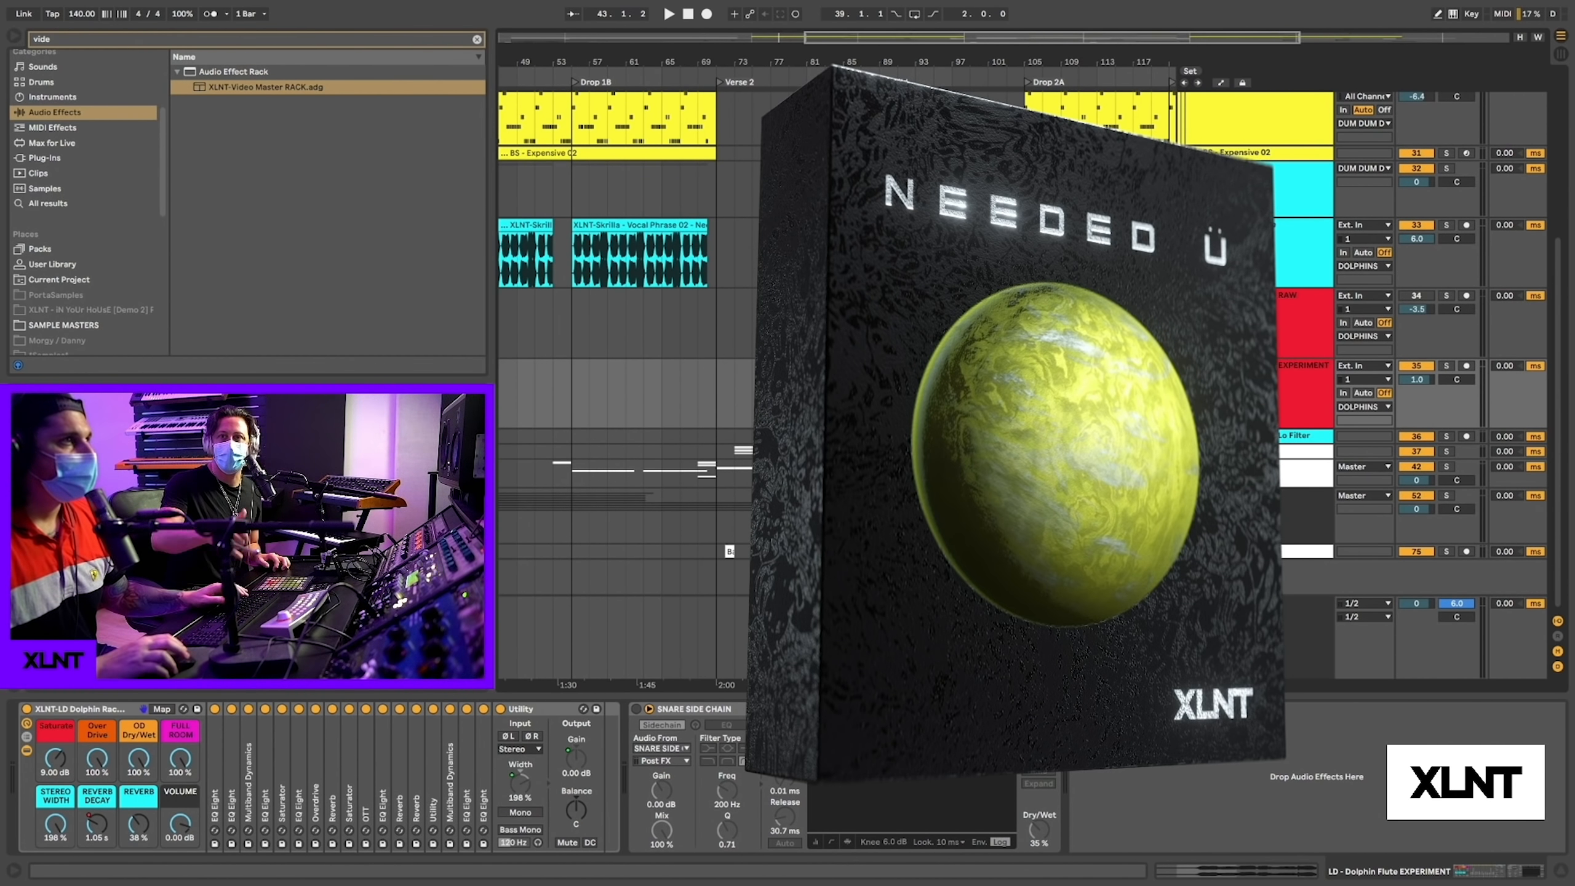
left_click(1233, 467)
left_click(1234, 496)
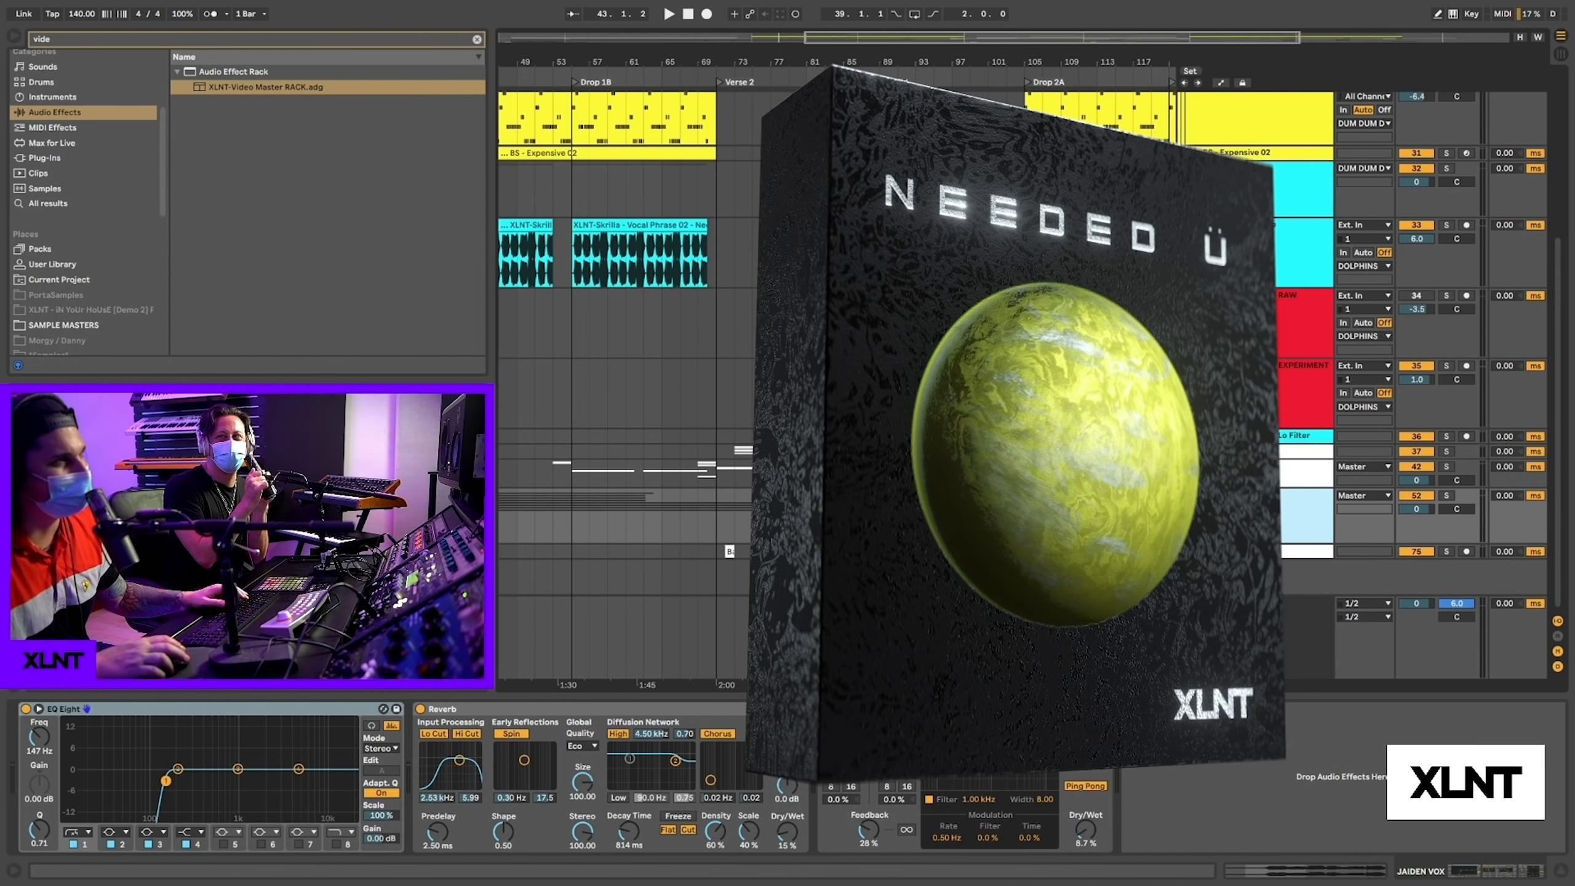
left_click(1186, 496)
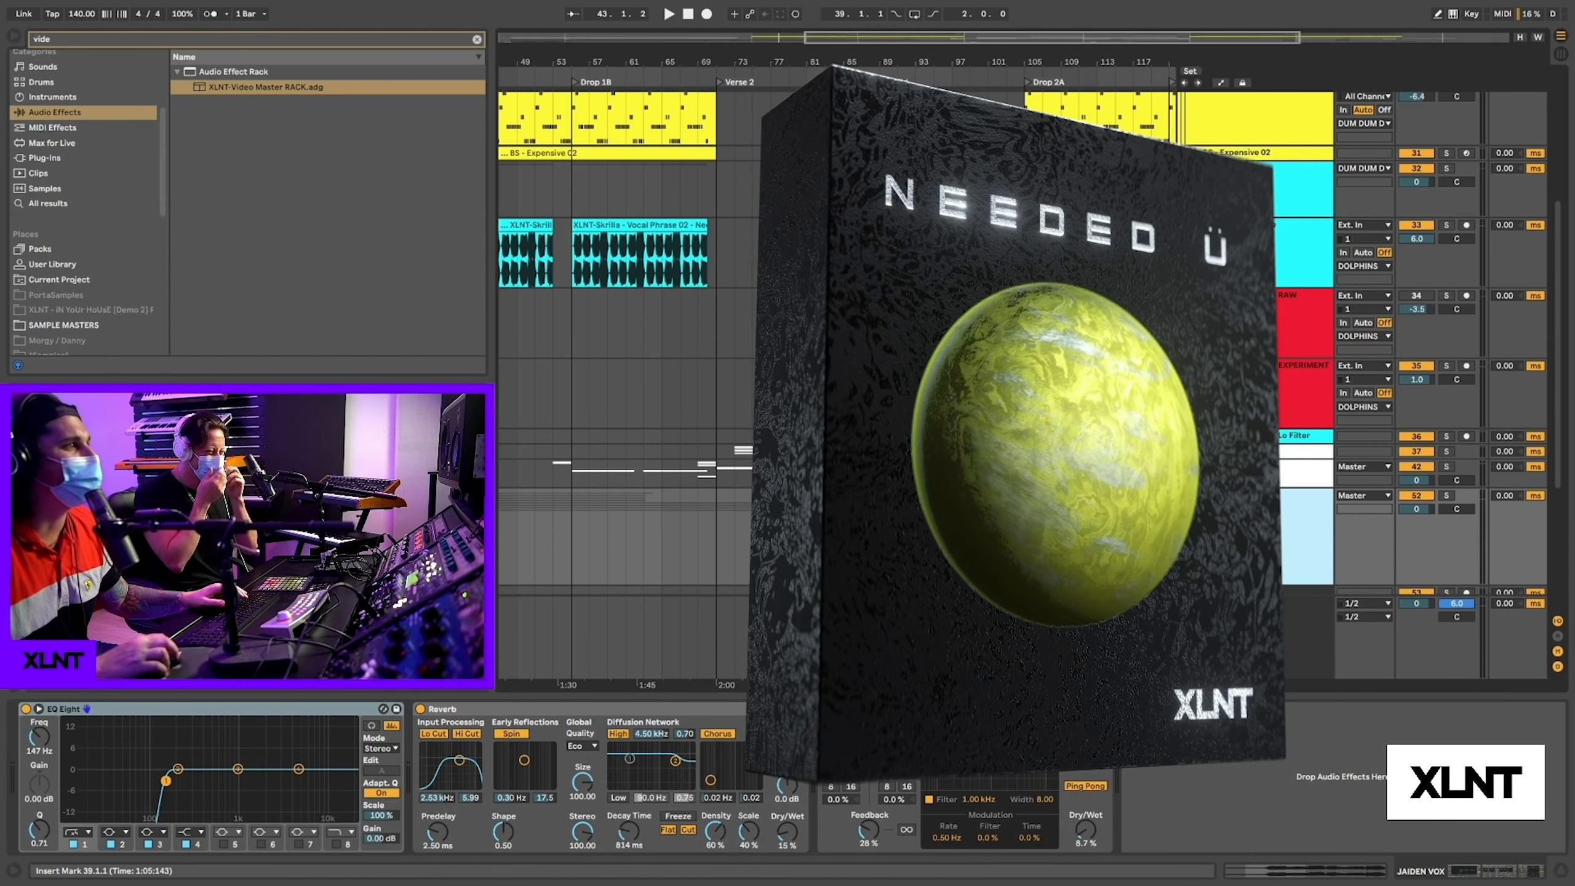
- Deactivate the XLNT-Video Master RACK on the Master track and play the song from the Build at 89.1.1
left_click(1231, 604)
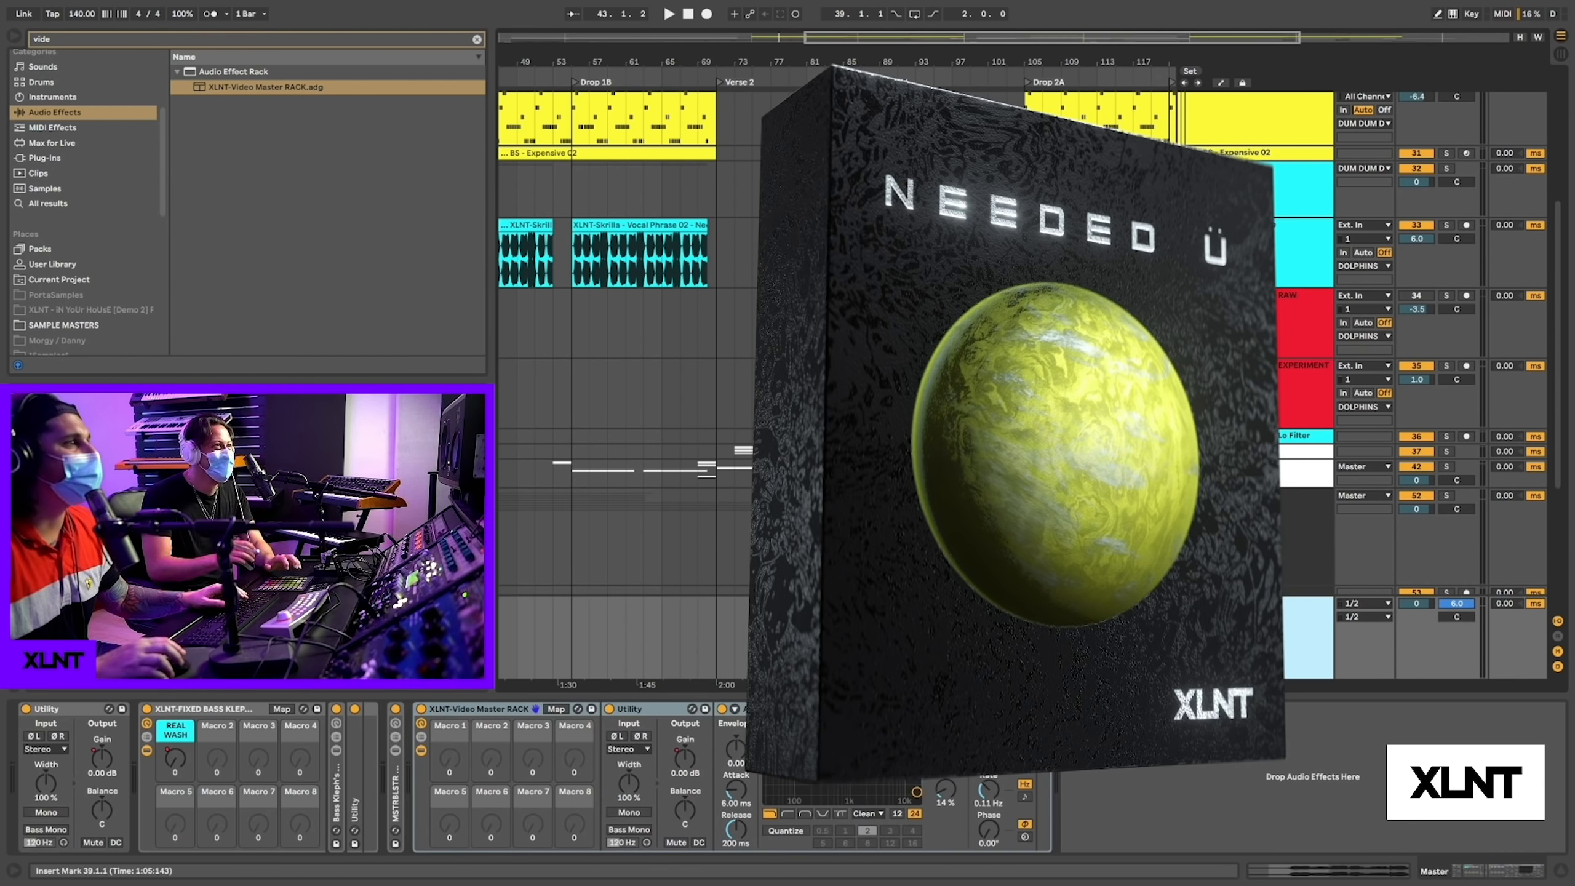
left_click(421, 708)
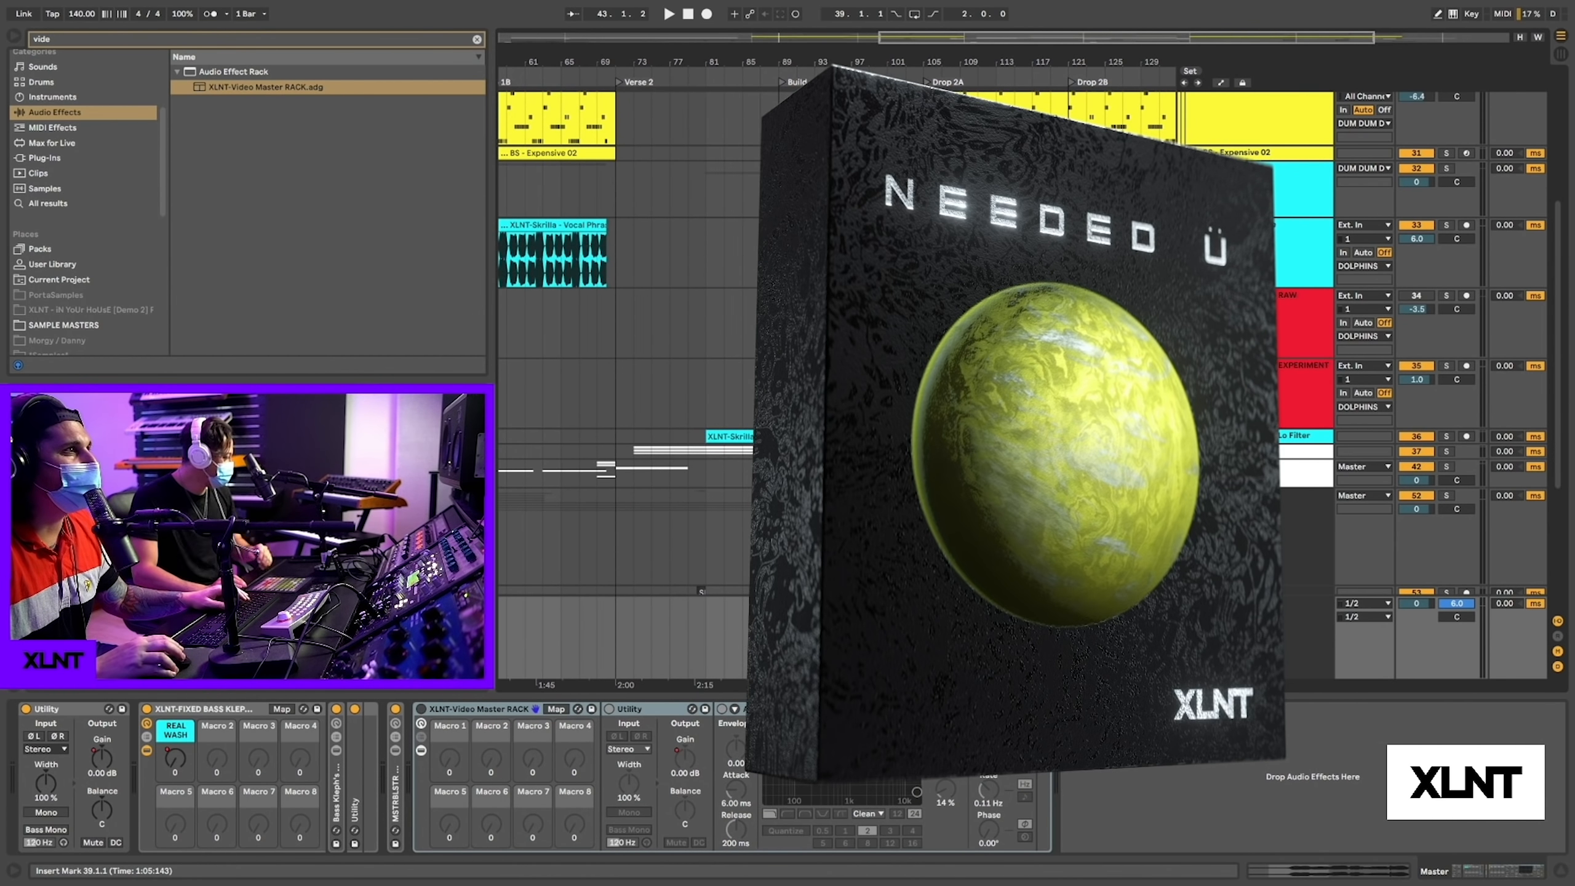
left_click(779, 633)
left_click(779, 393)
scroll(778, 393, "right", 3)
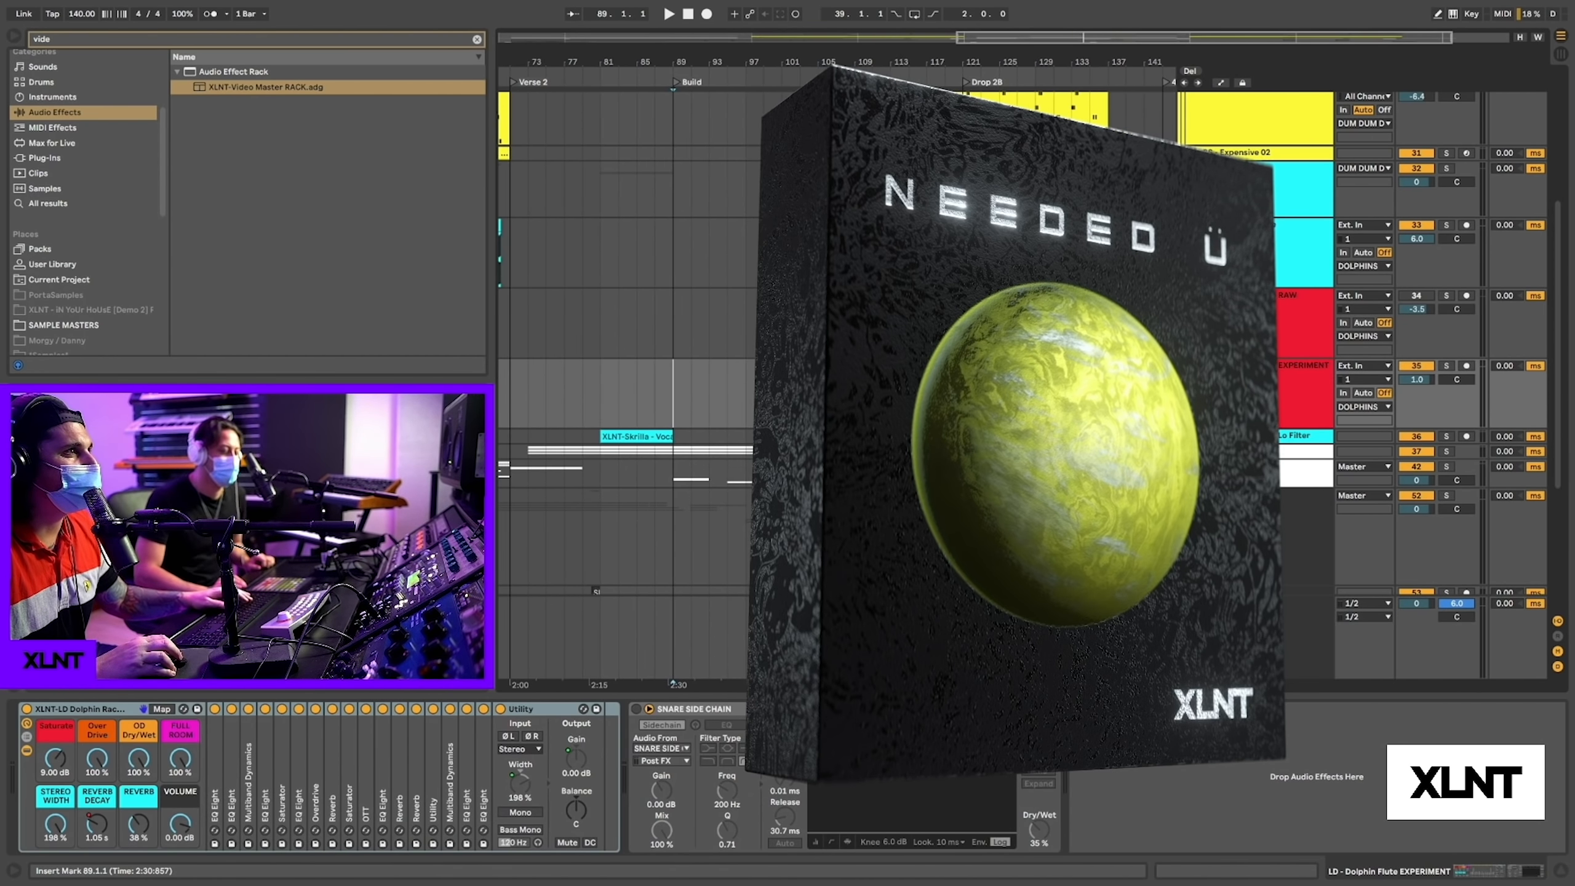
key("space")
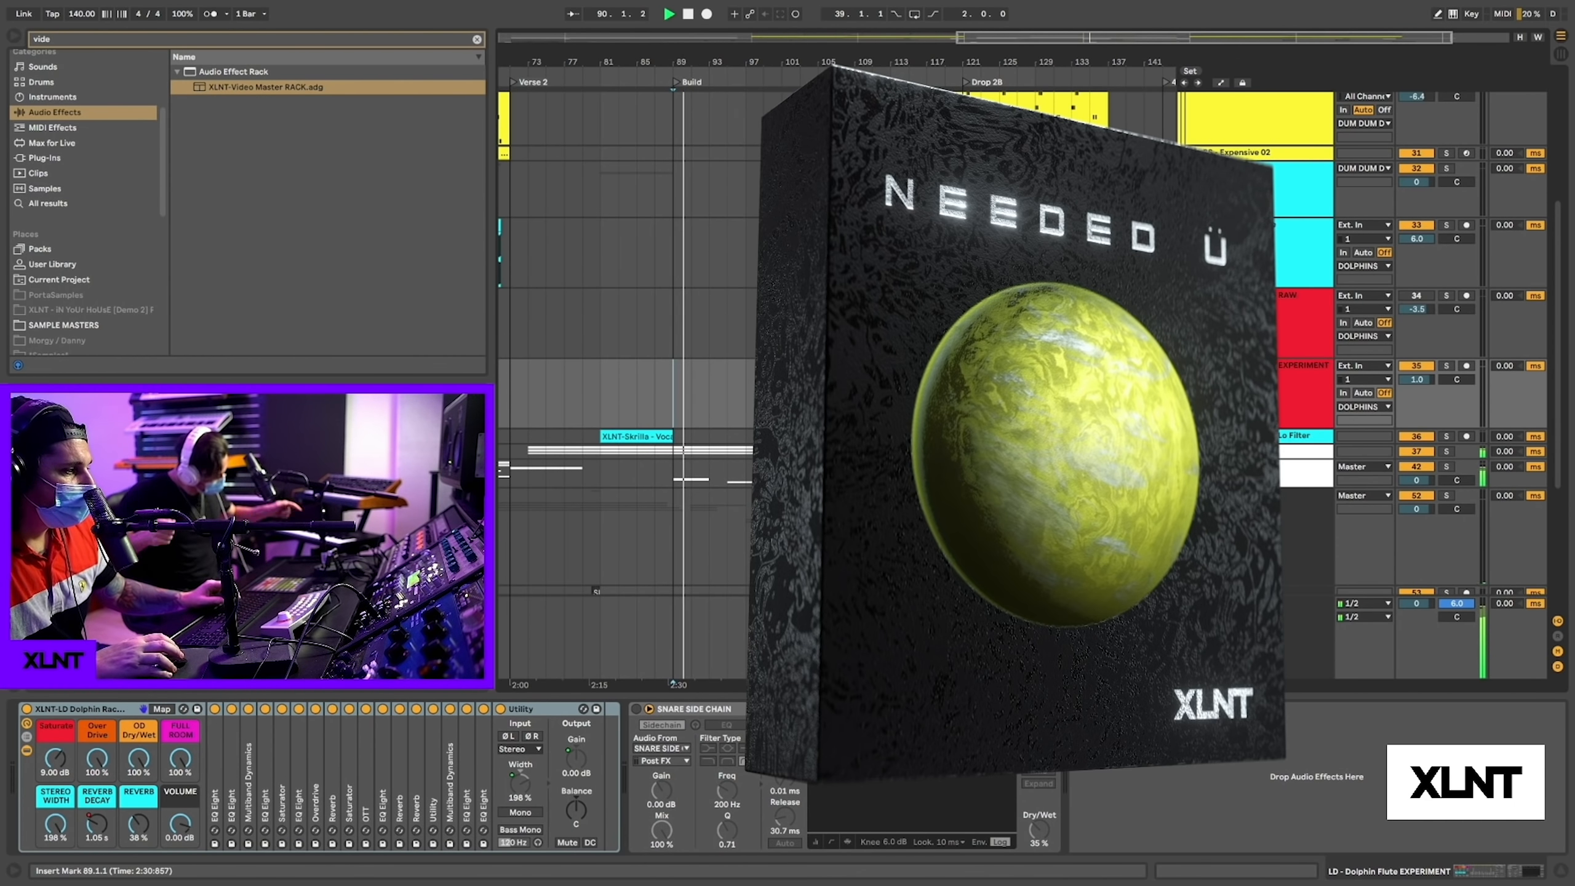